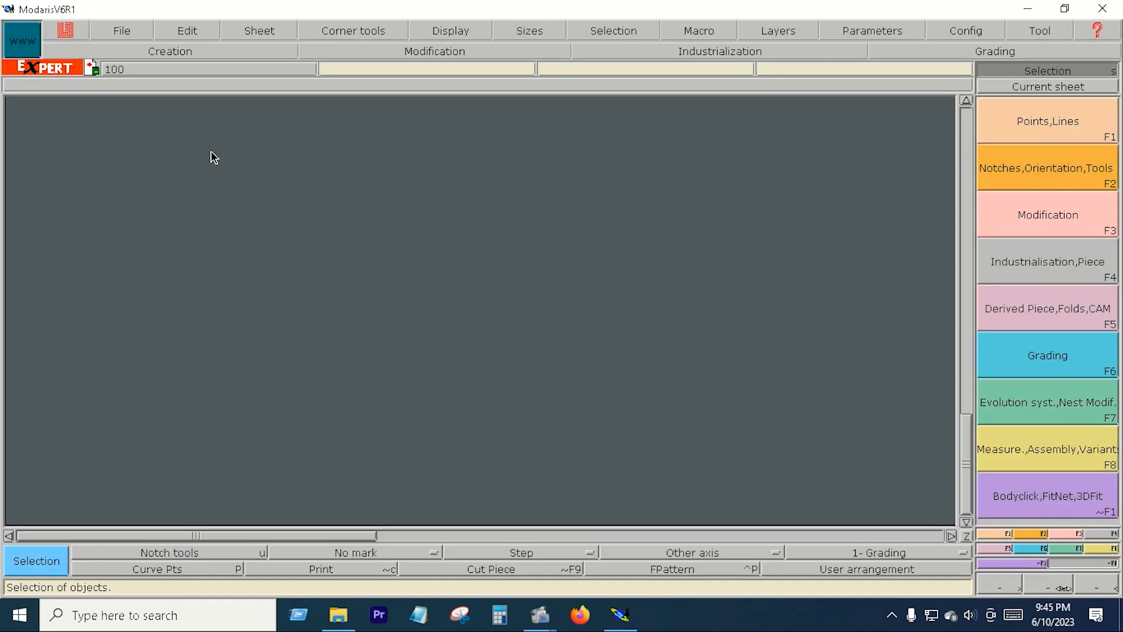
- Create a new model named "my ptn" and add a blank sheet to it
click(124, 34)
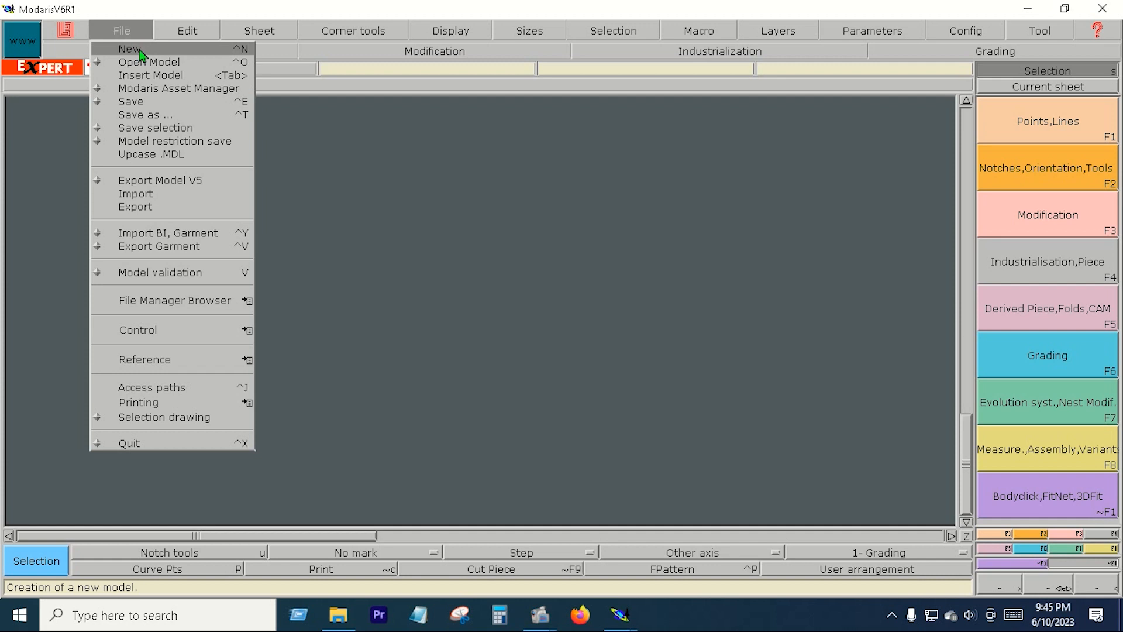
click(141, 52)
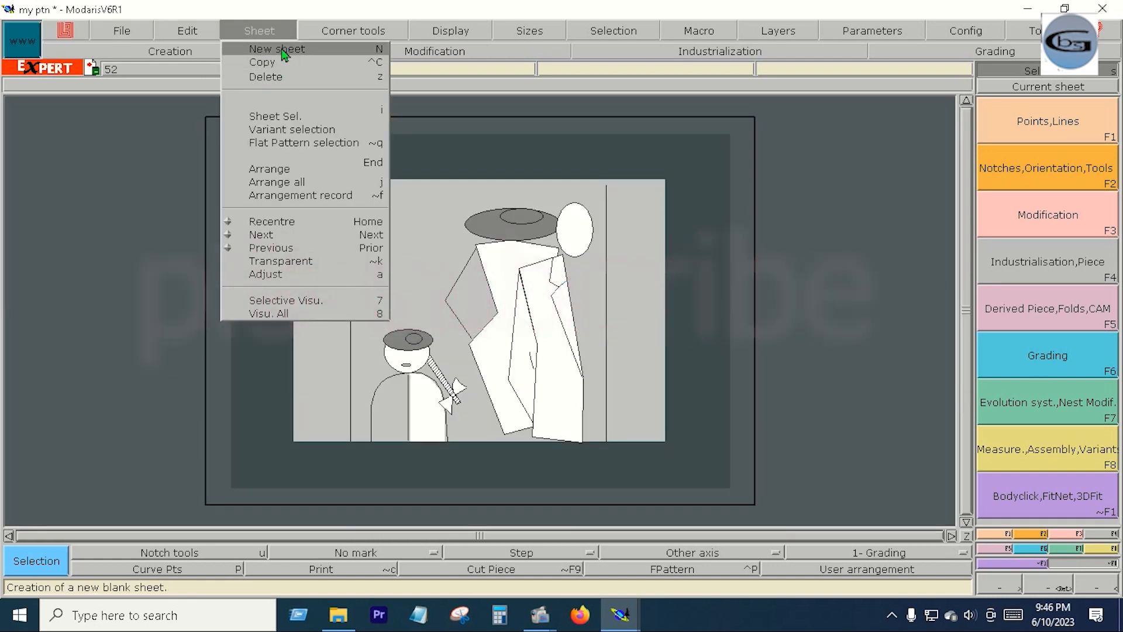
click(263, 46)
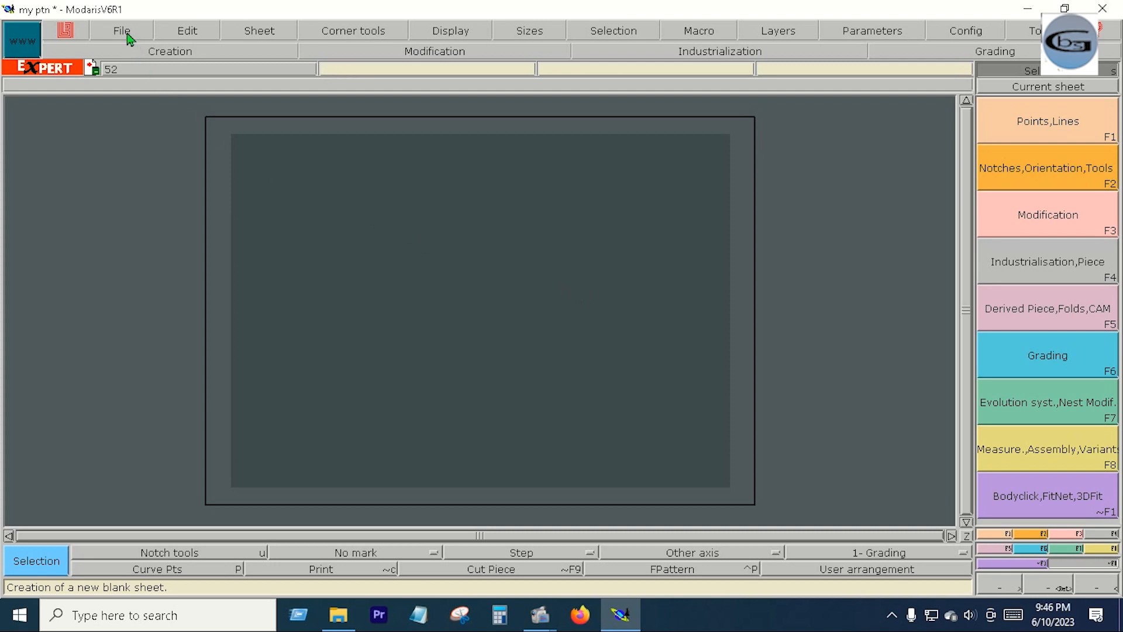
- Show the title blocks on the sheets, adjust the new blank sheet and recentre on it
click(433, 32)
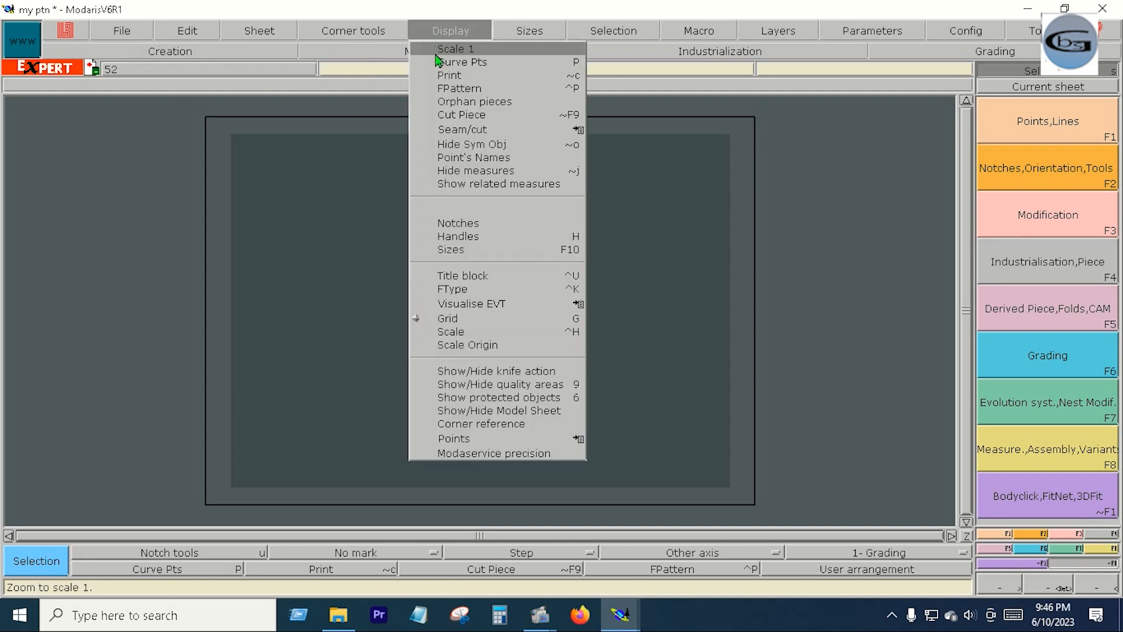
click(435, 53)
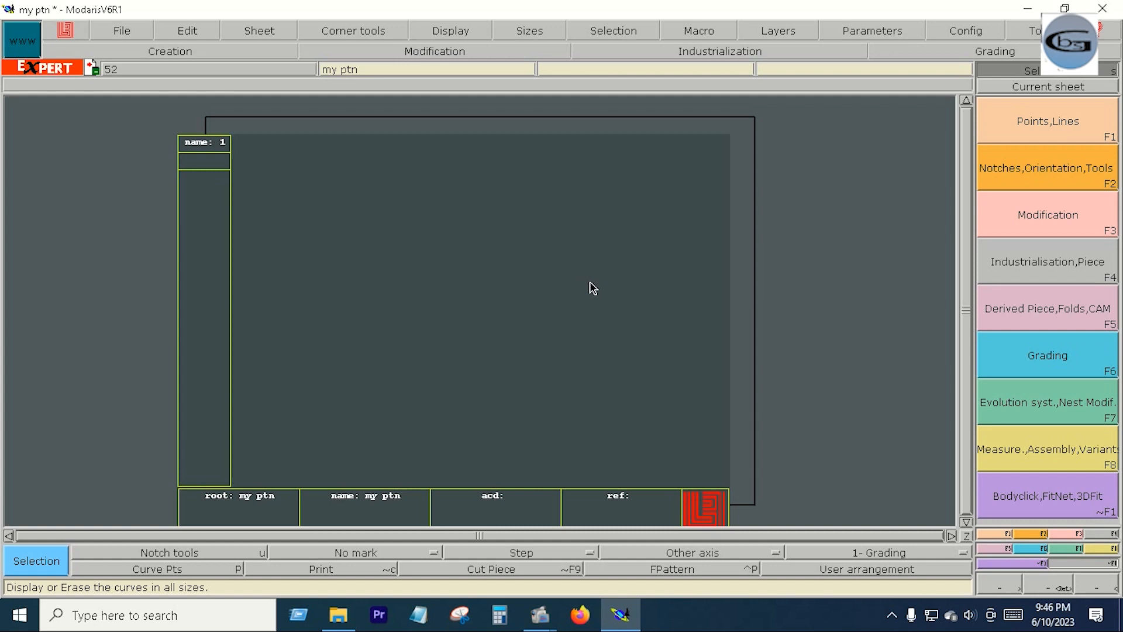
key(a)
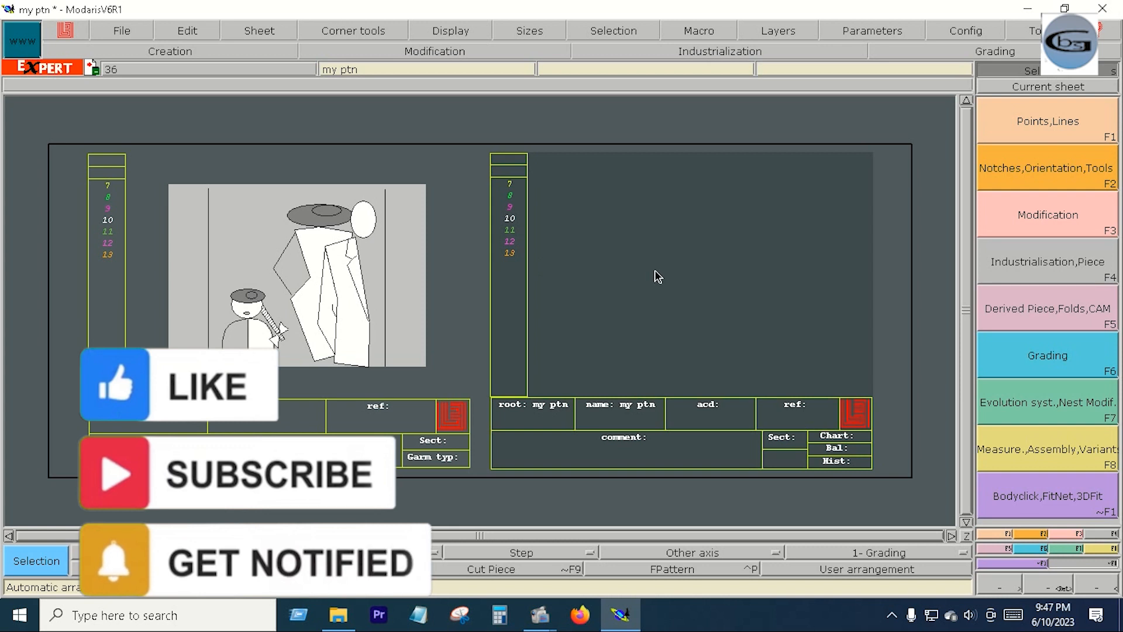
key(Home)
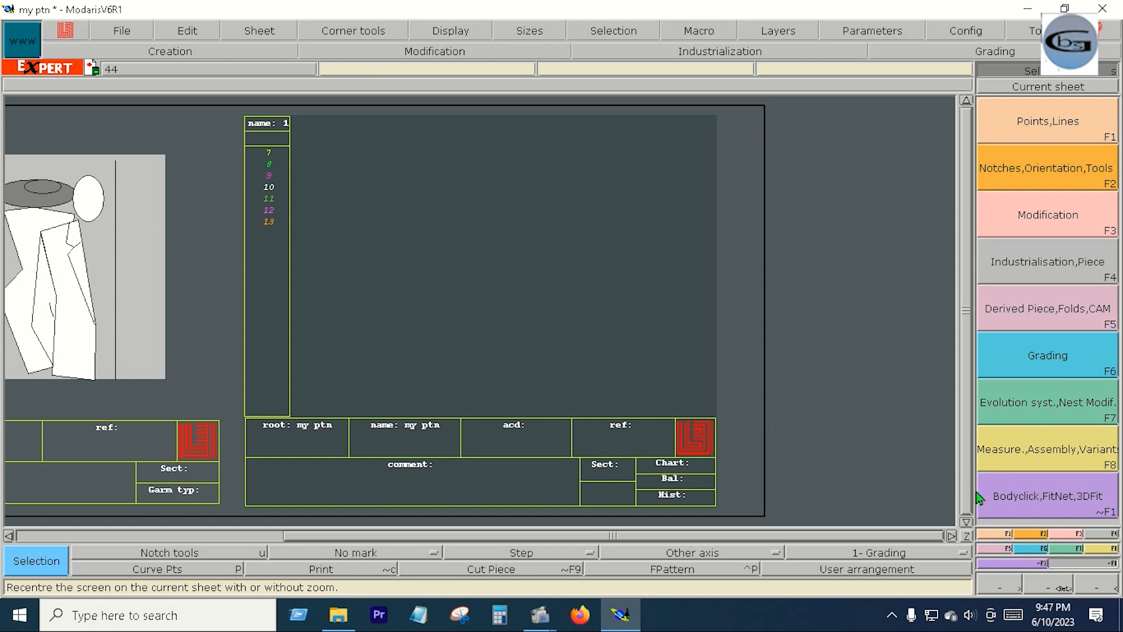
- Draw a straight horizontal Bezier line 39 inches long across the lower part of the blank sheet
click(996, 534)
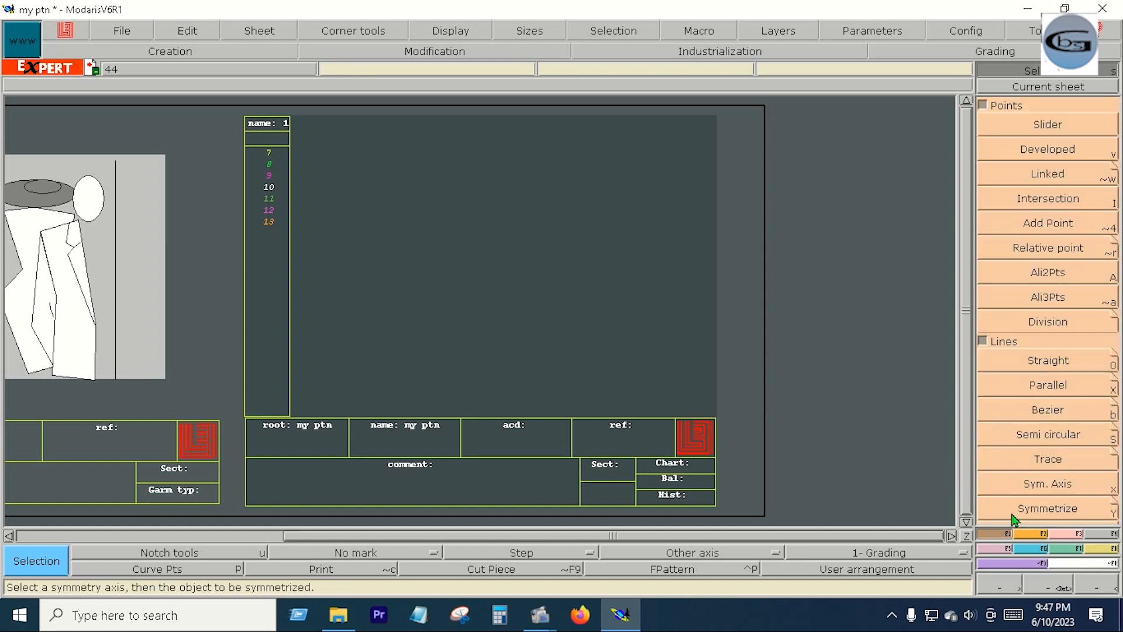
click(1051, 417)
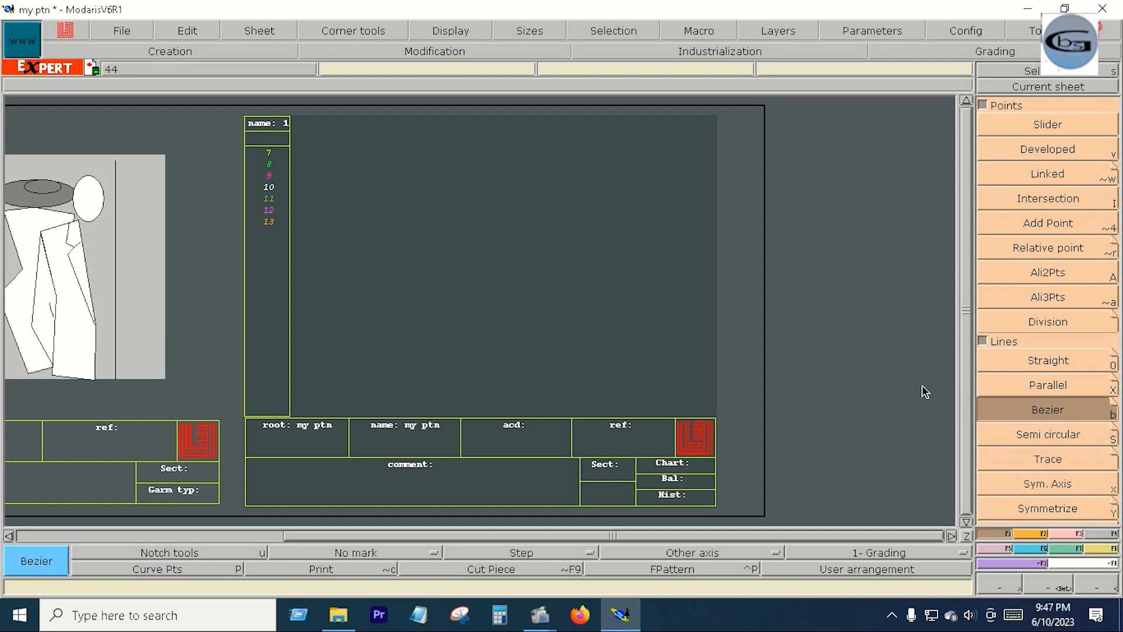
click(318, 340)
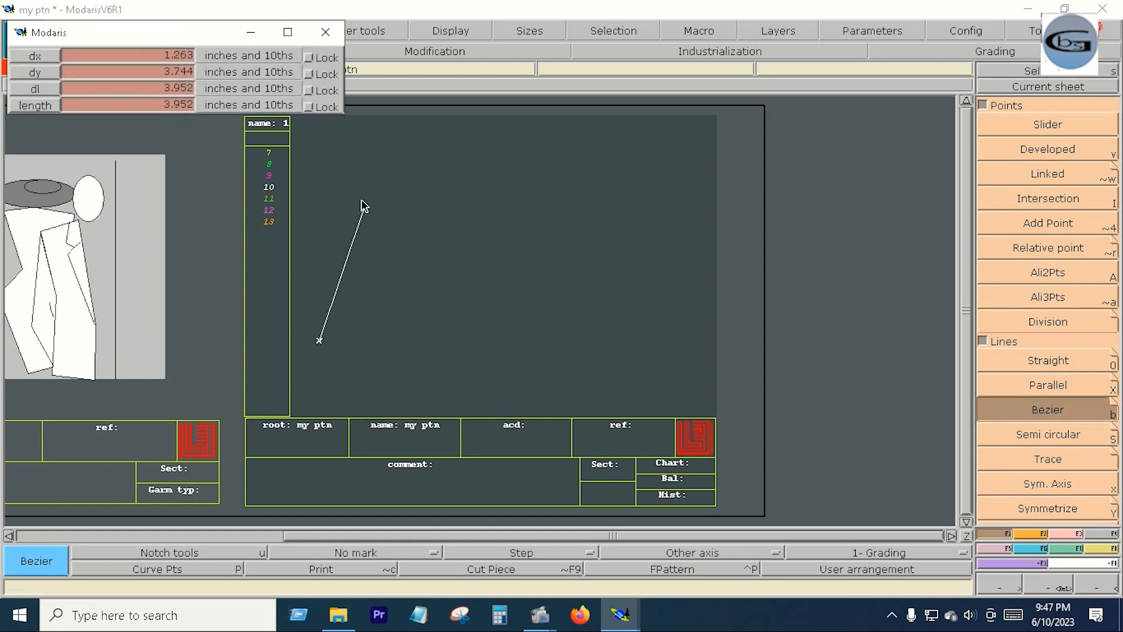
click(115, 92)
text(3)
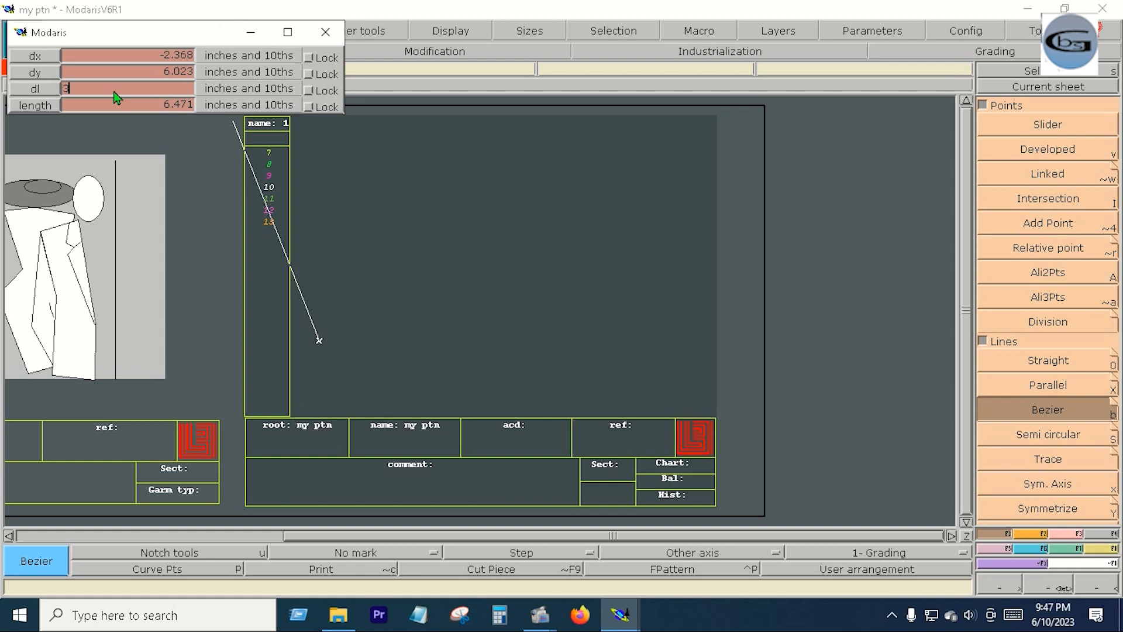
text(9)
key(Return)
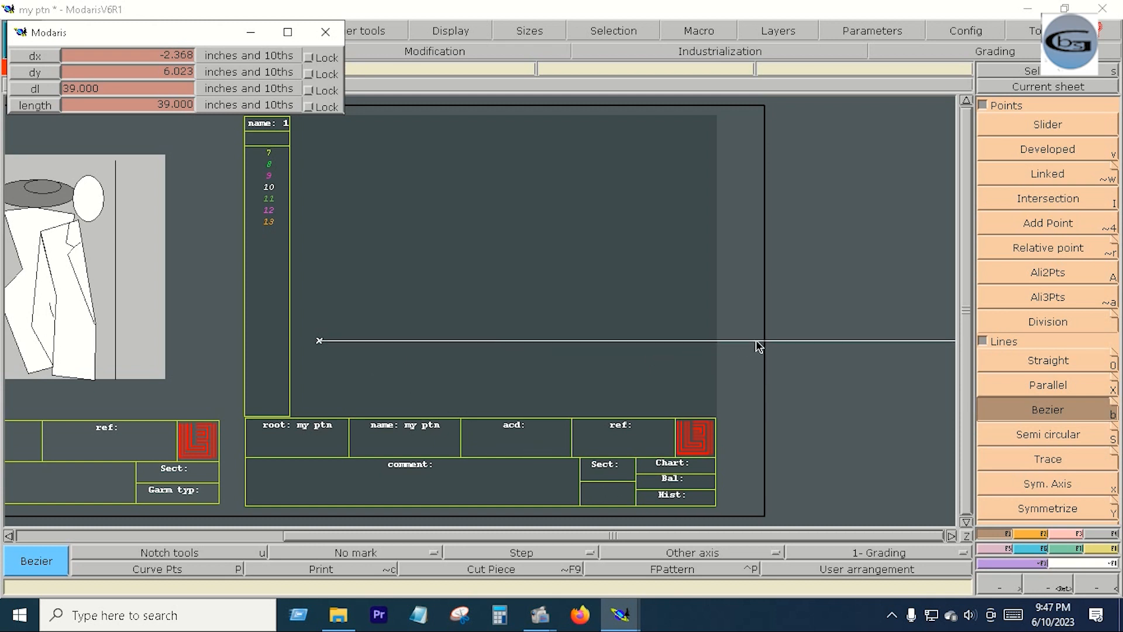
key(Return)
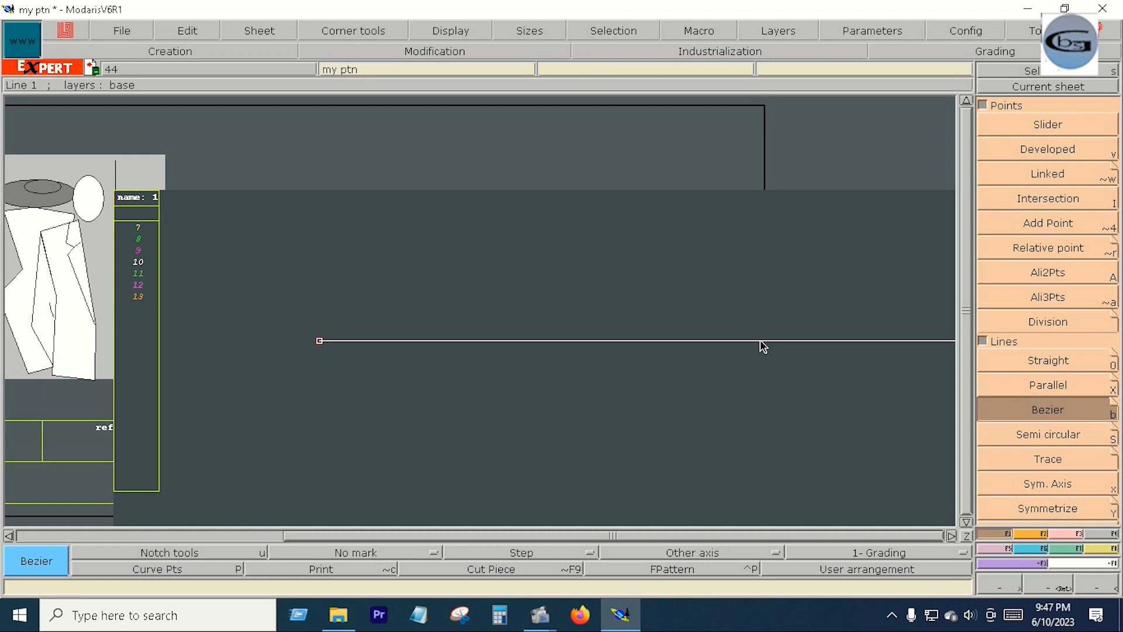
key(j)
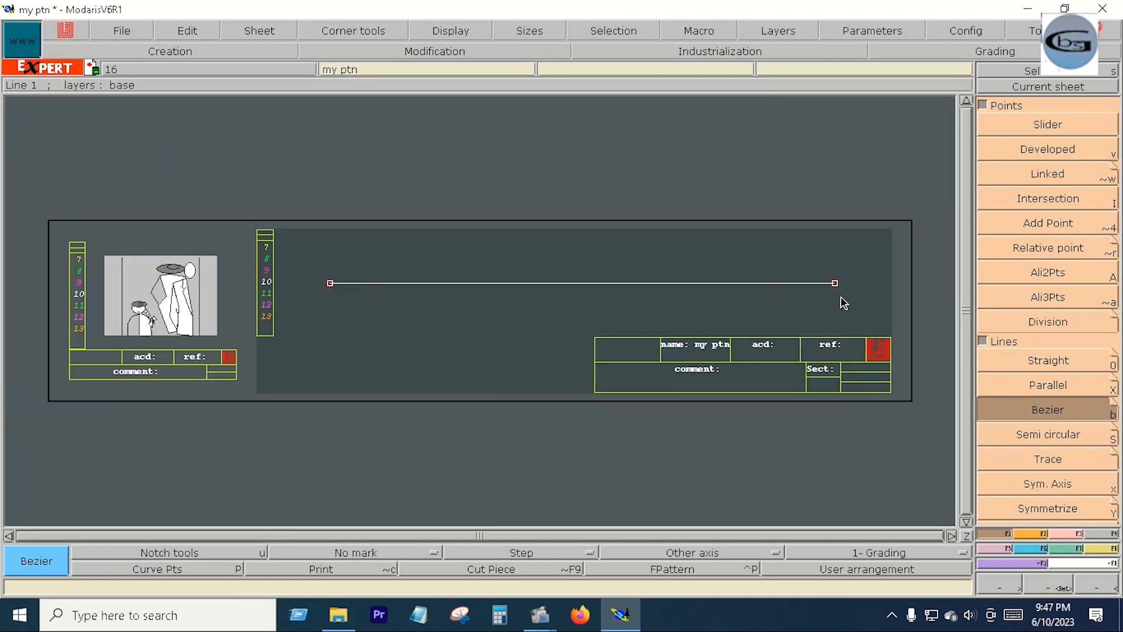
- Place a developed point 28.5 inches from the horizontal line's left end and insert it as a point of the line
click(1056, 157)
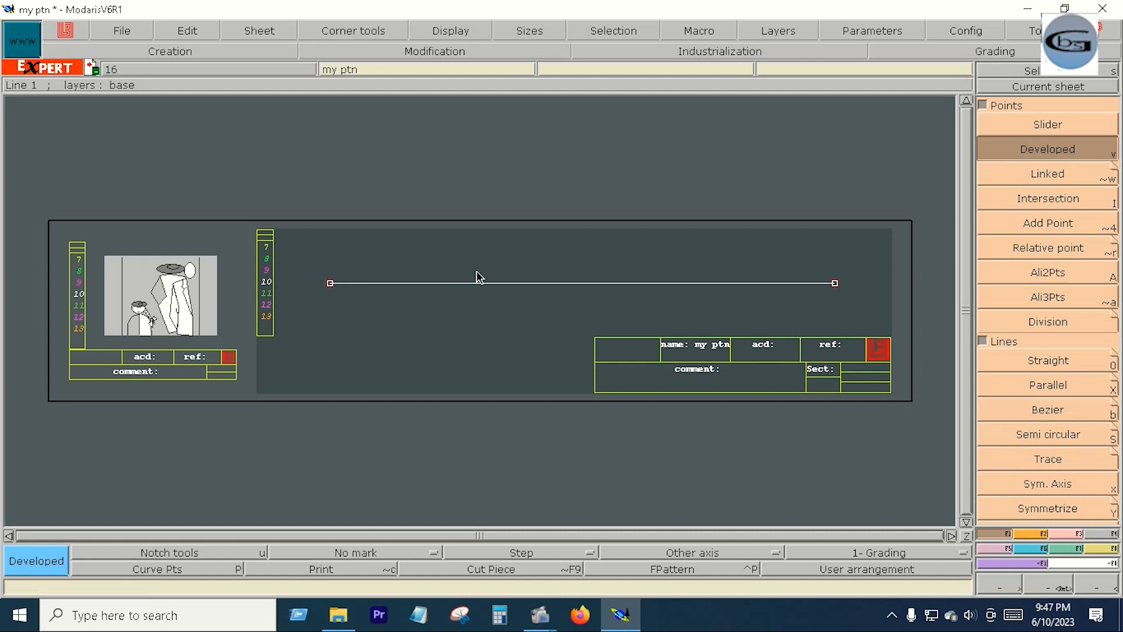
click(331, 284)
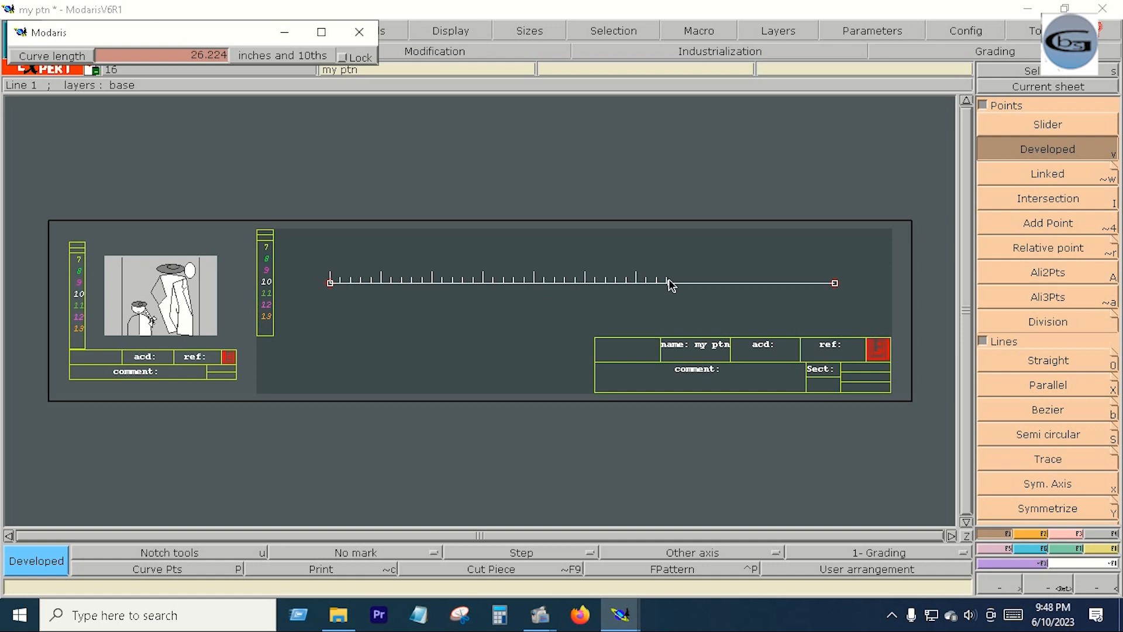
key(Down)
text(28.5)
key(Return)
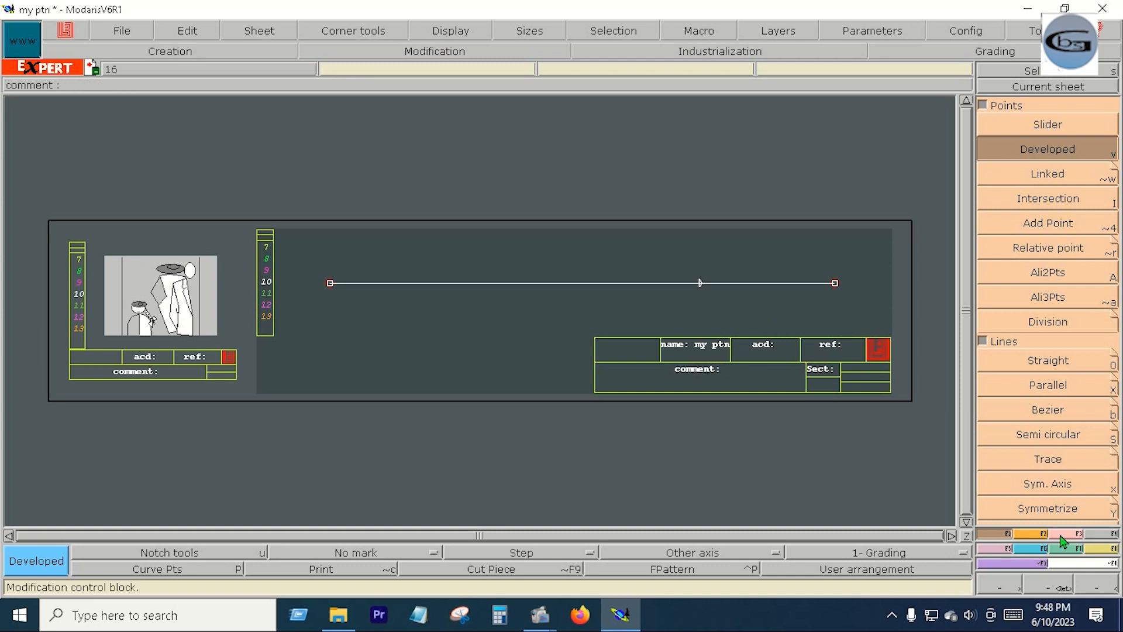
click(435, 51)
click(1048, 410)
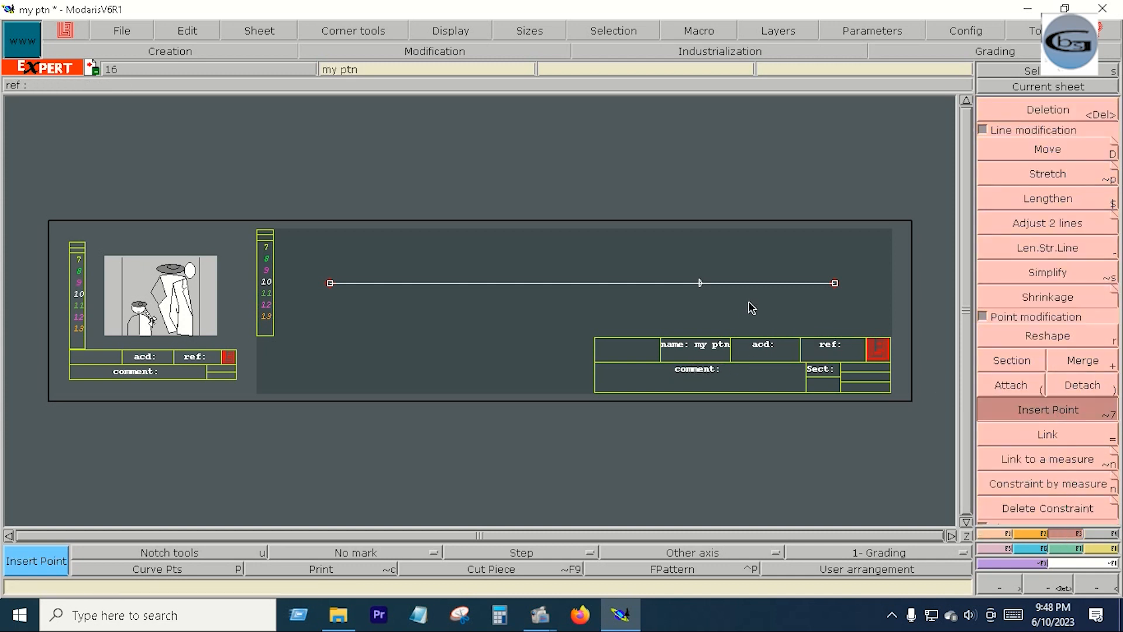
click(700, 284)
- Draw a 13-inch vertical Bezier line upward from the inserted point on the horizontal line
click(1050, 414)
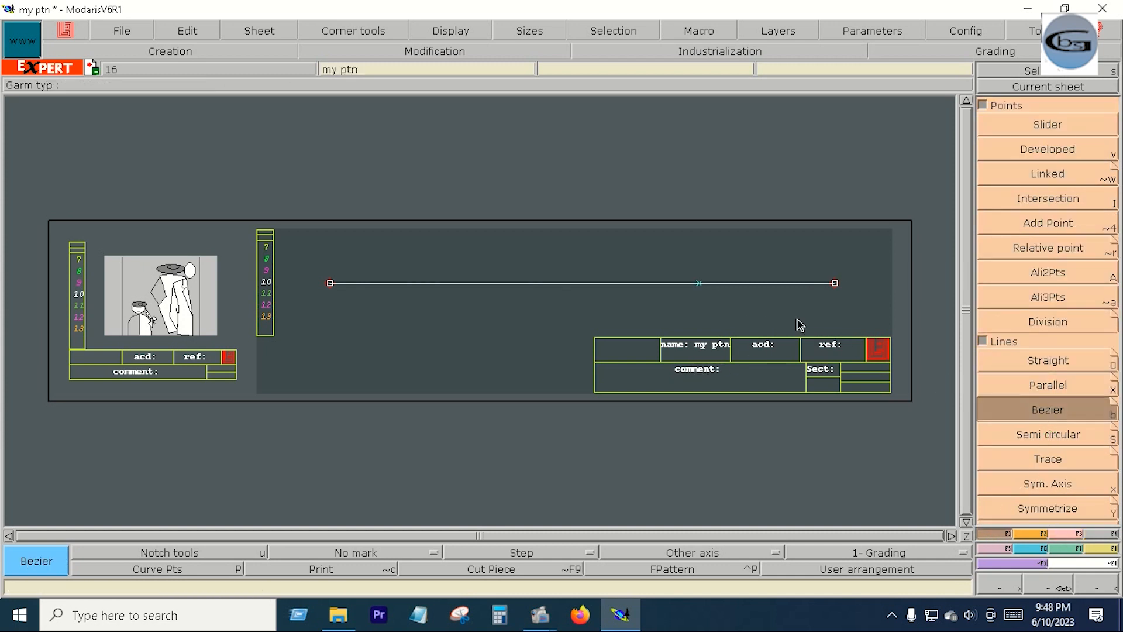
click(698, 285)
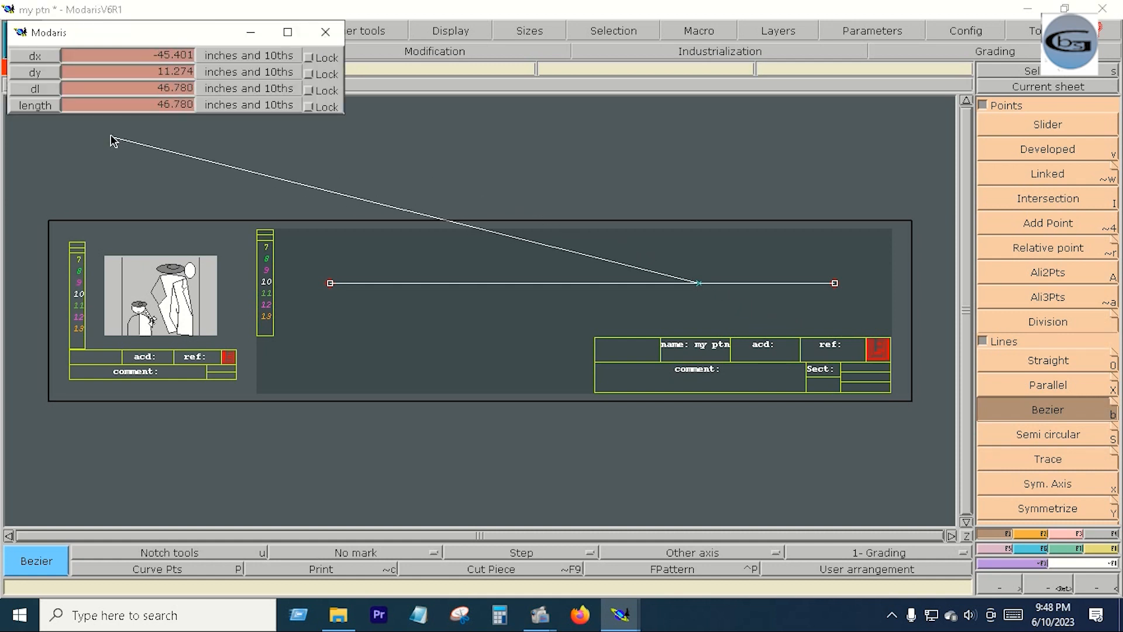
click(104, 92)
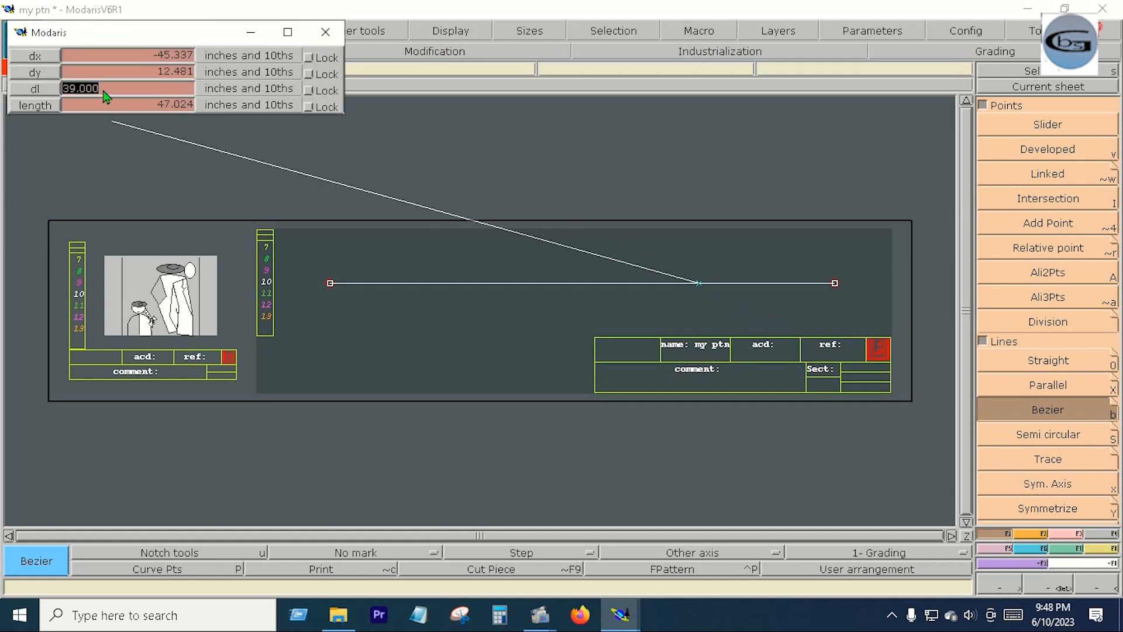
text(13.5)
key(Return)
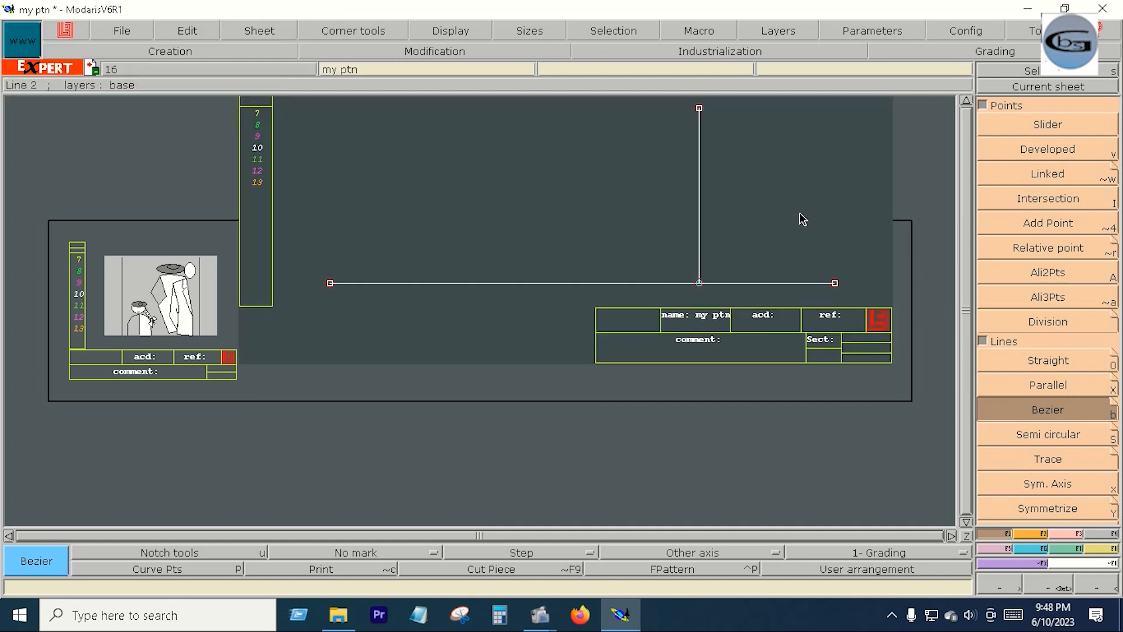
- Place a developed point about 1.5 inches below the vertical line's upper end and insert it into the line
key(Home)
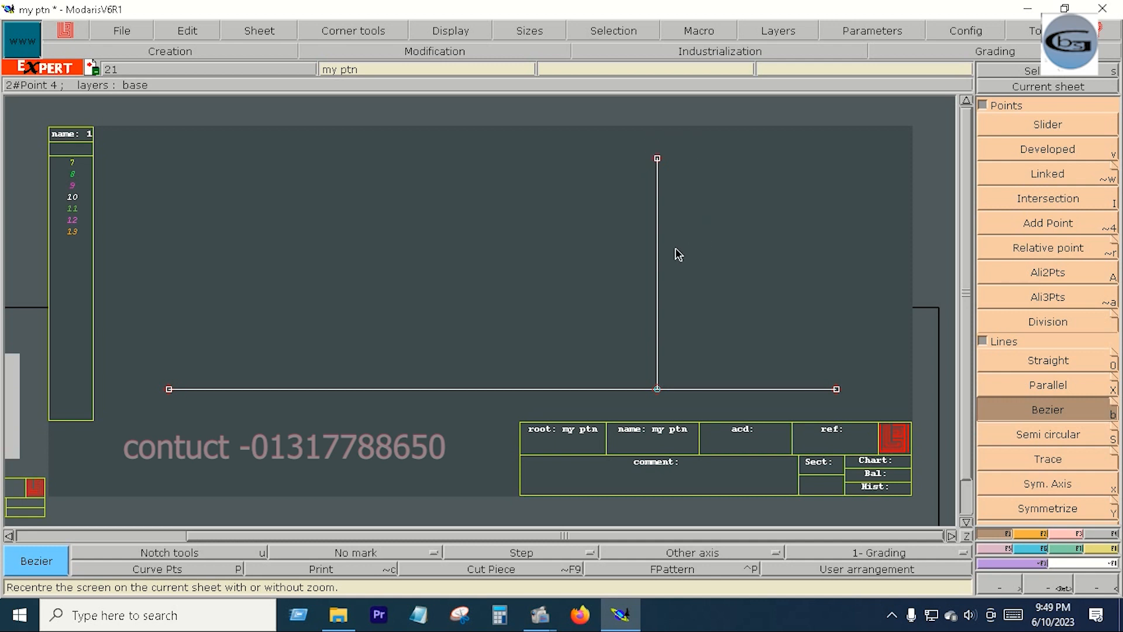
click(995, 151)
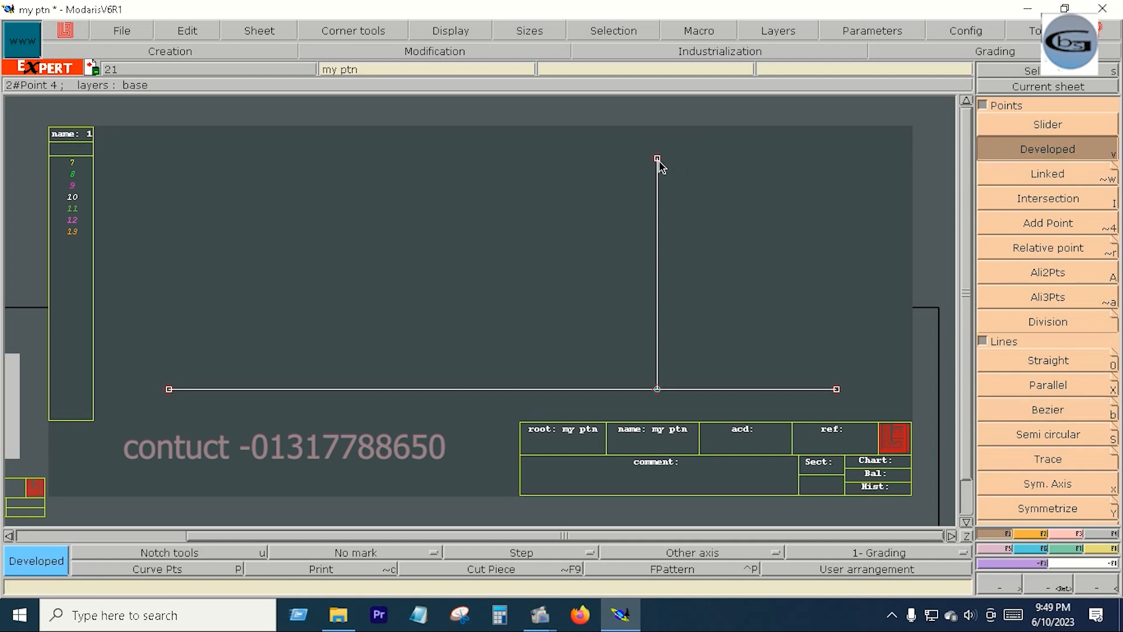
click(659, 159)
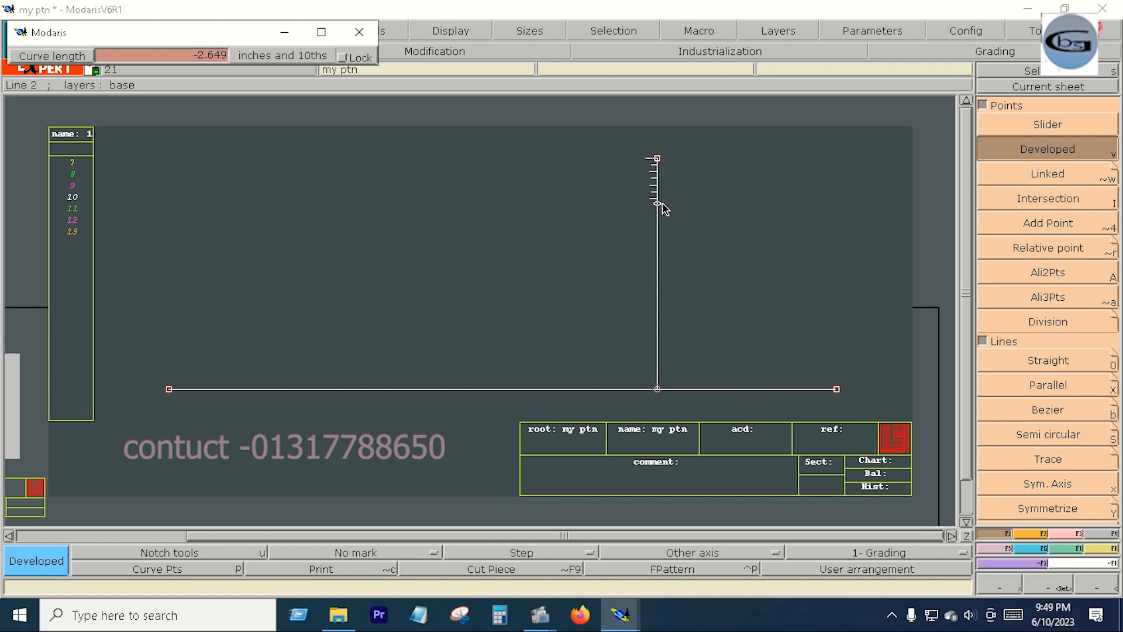
text(-1.5)
key(Return)
click(1073, 533)
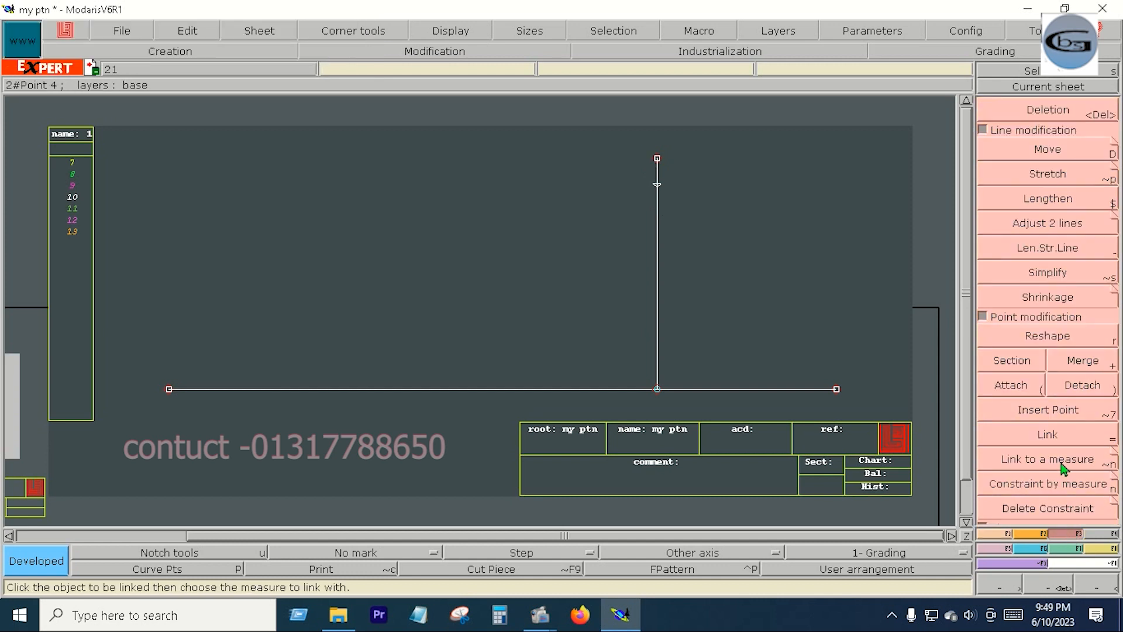
click(1056, 410)
click(657, 184)
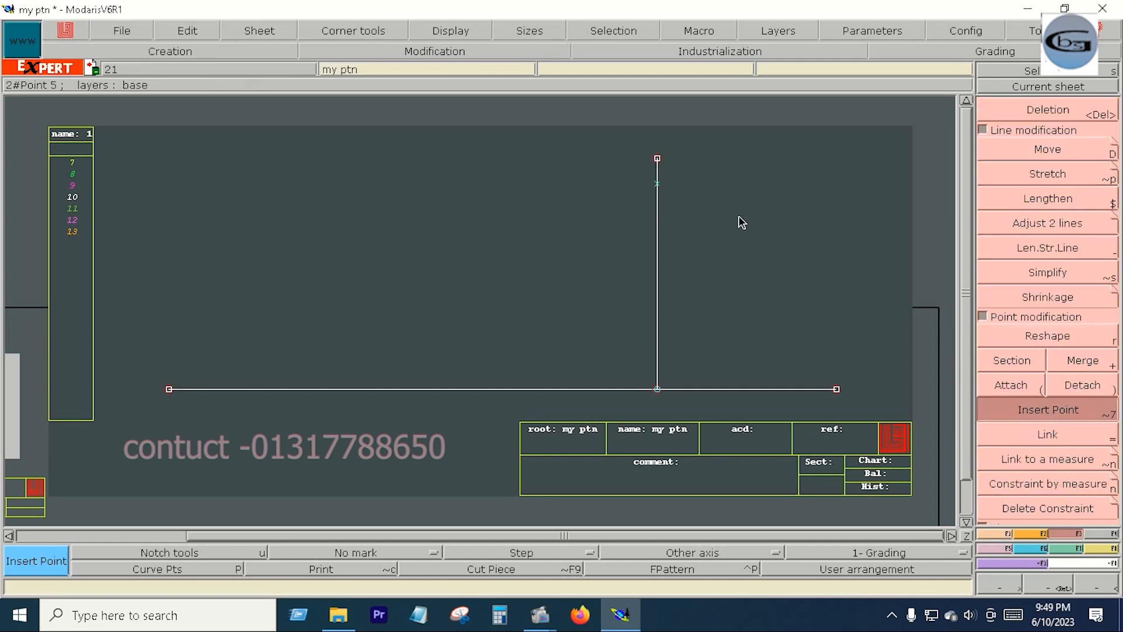
- Lengthen the vertical line by 1.5 inches beyond its upper end with Len.Str.Line
click(1031, 250)
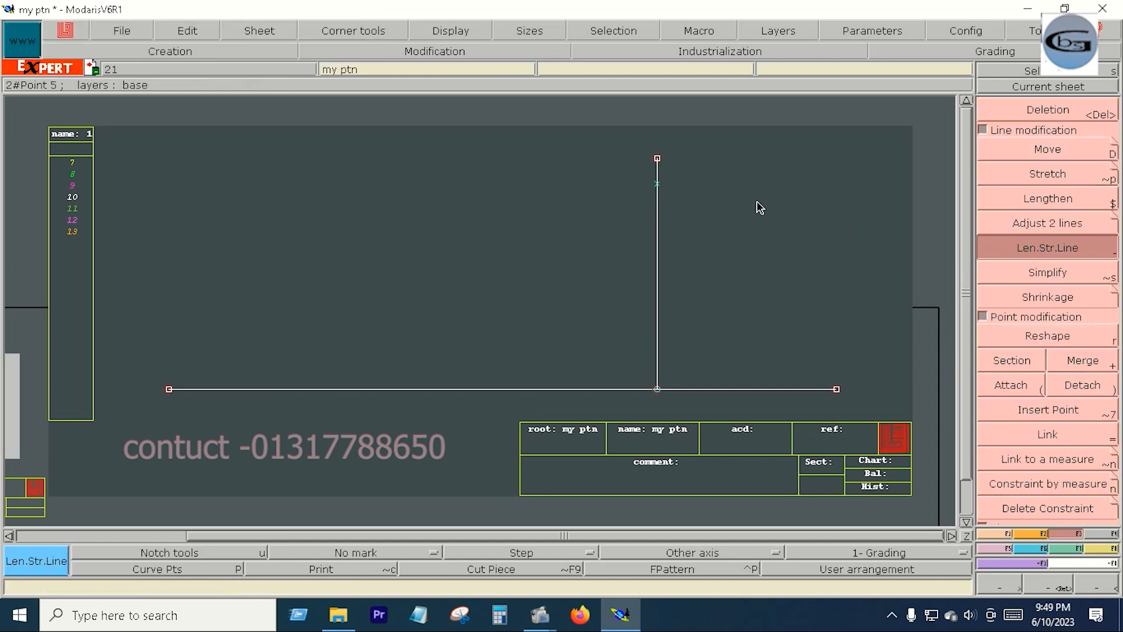
click(658, 199)
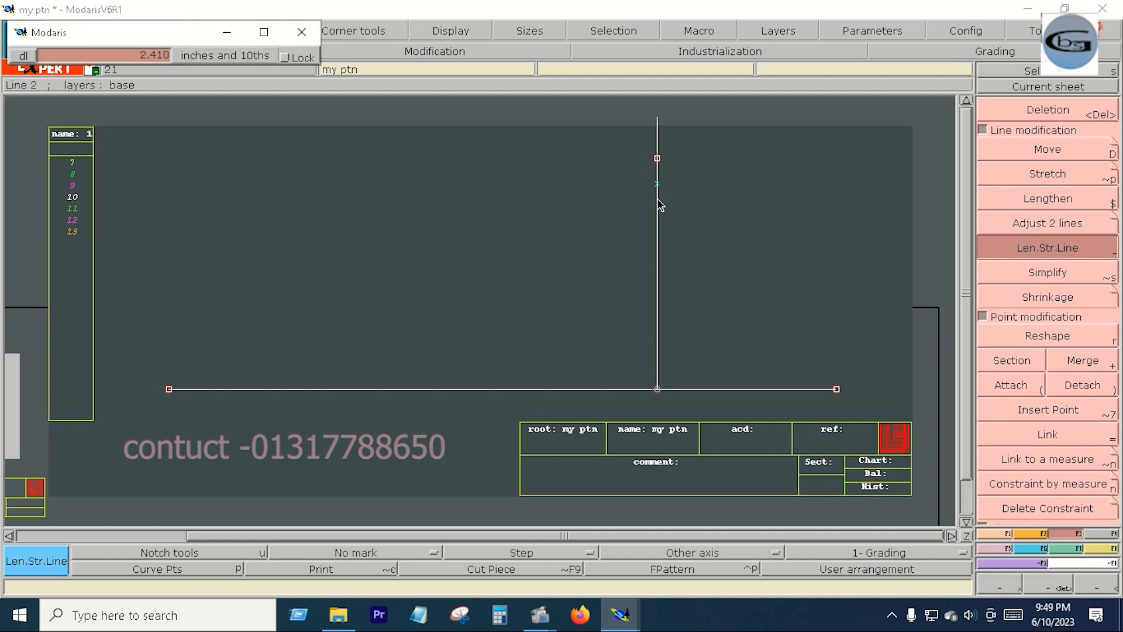
text(1.5)
key(Return)
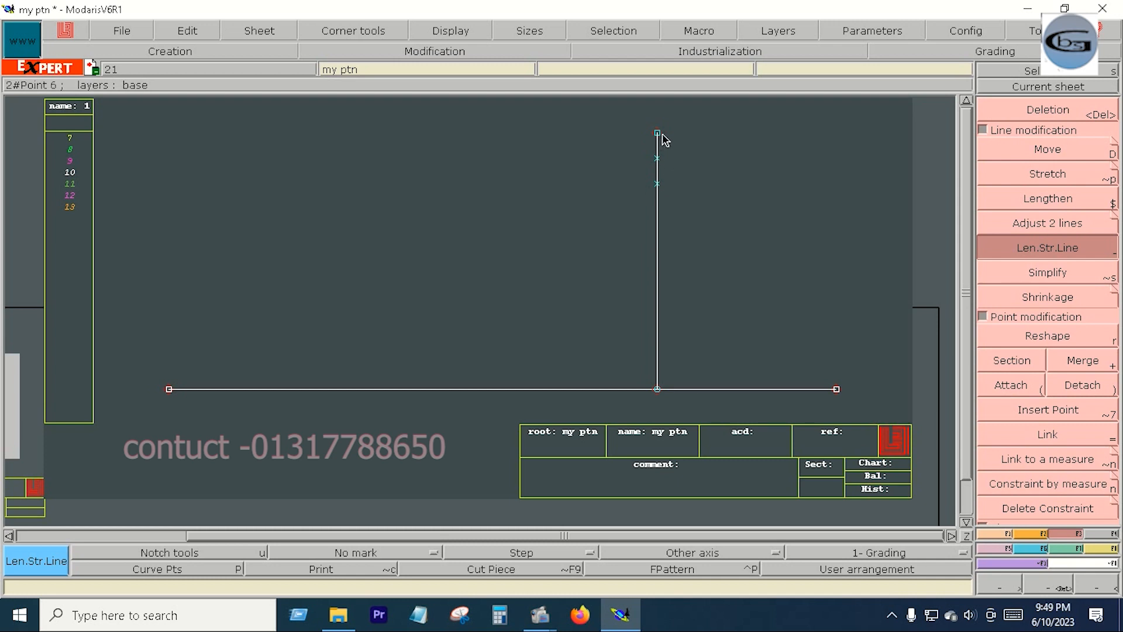
- Draw a horizontal Bezier line about 15 inches long to the right from the lower inserted point near the vertical line's upper end
key(F1)
click(1048, 410)
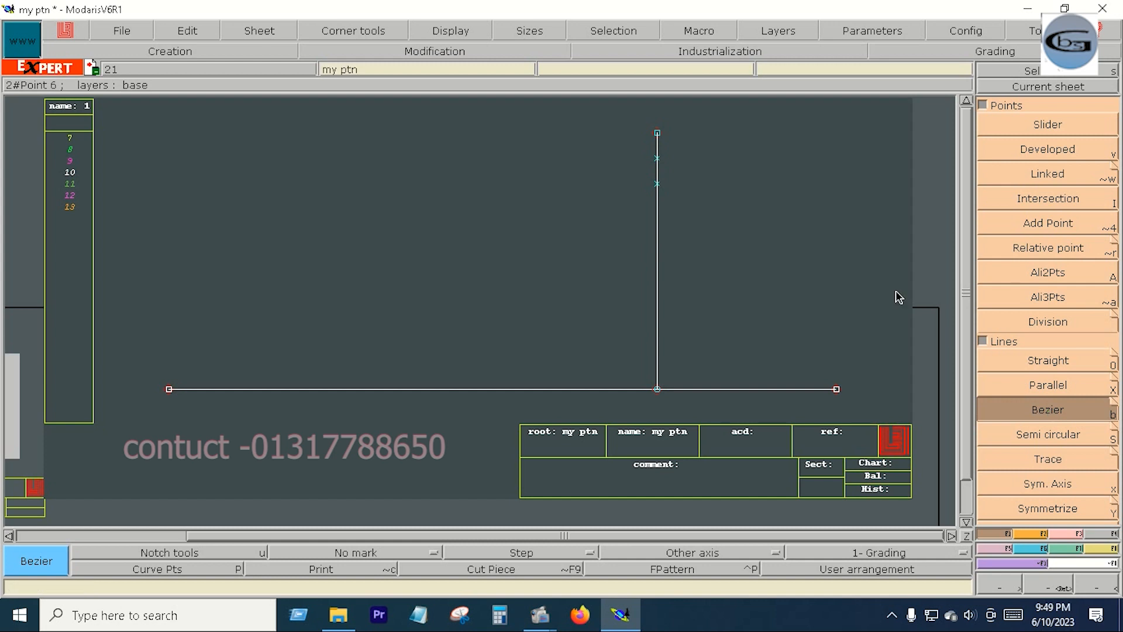
click(658, 185)
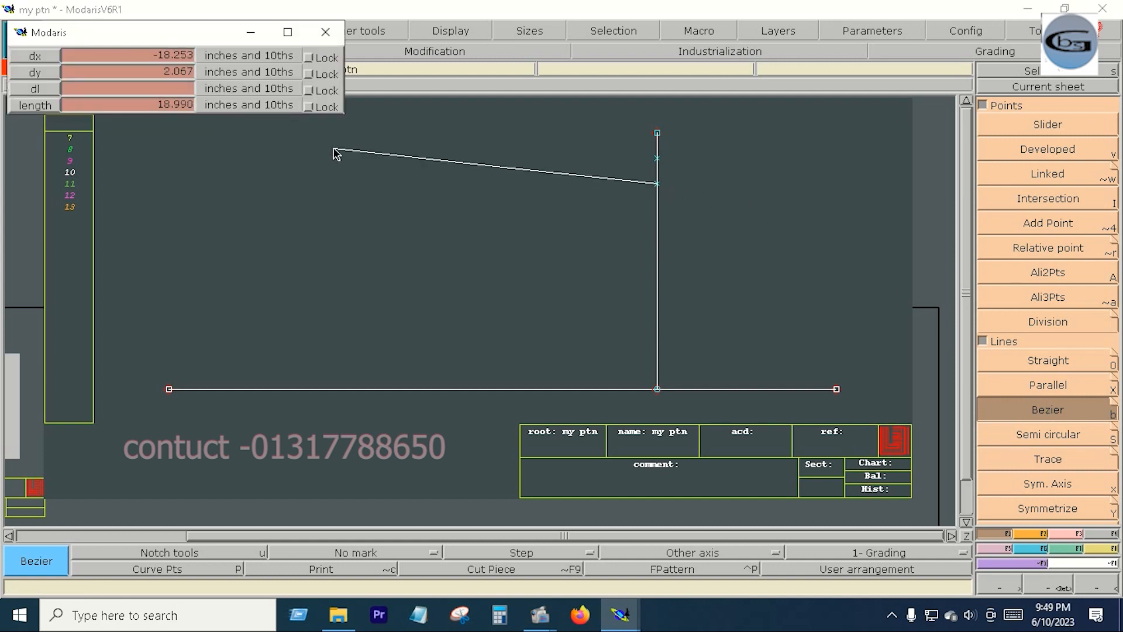
click(111, 92)
key(Return)
- Place a developed point on the vertical line 1.5 inches below the start of the upper horizontal line and activate the Bezier tool
key(v)
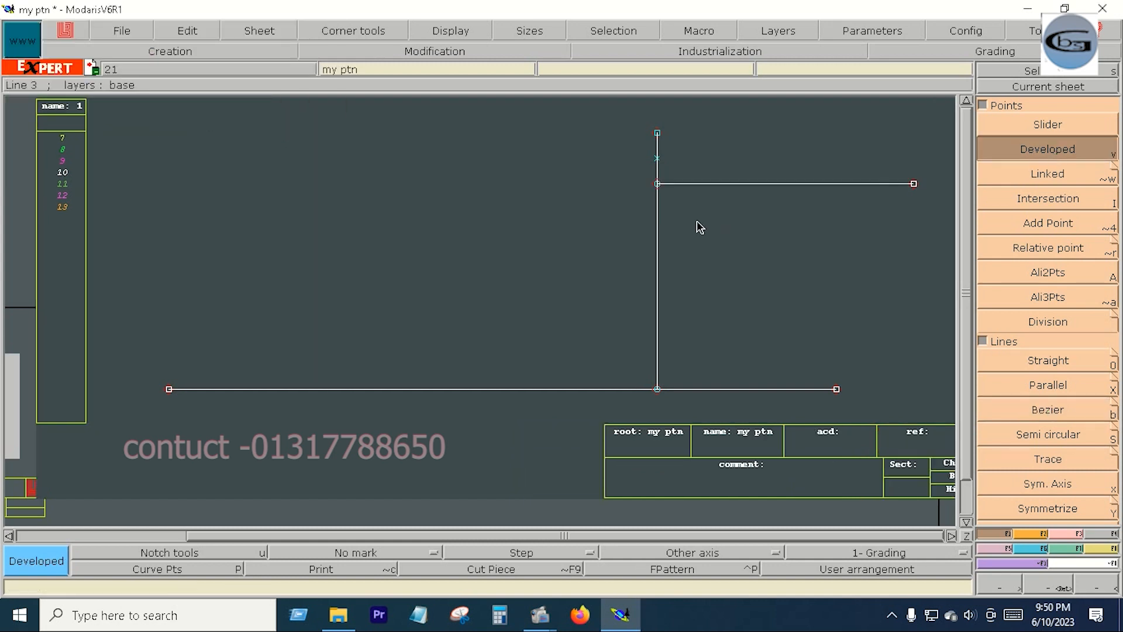
click(661, 185)
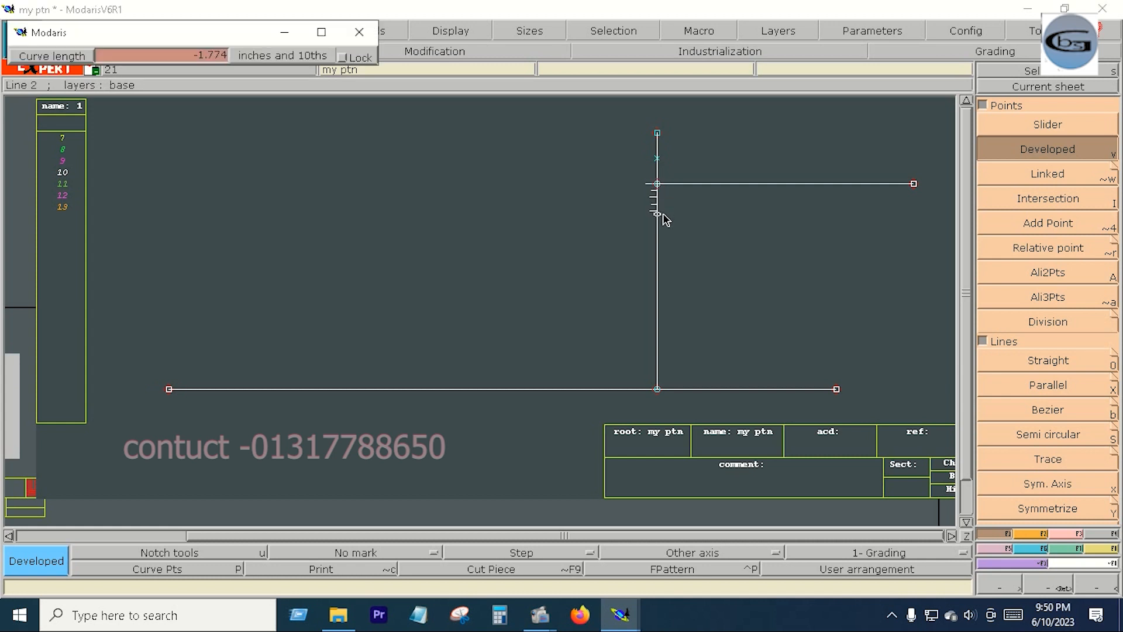
text(-1.500)
text(-)
text(1.5)
key(Return)
key(b)
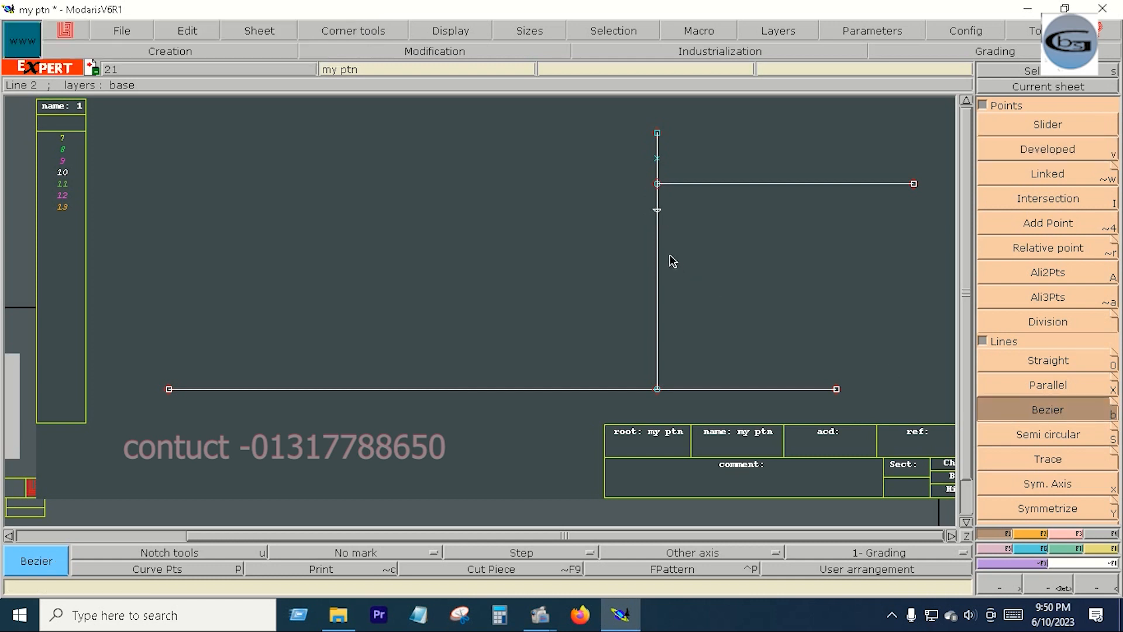
- Draw a horizontal Bezier line about 15 inches long from the developed point on the vertical line and create a parallel line just below it
click(658, 213)
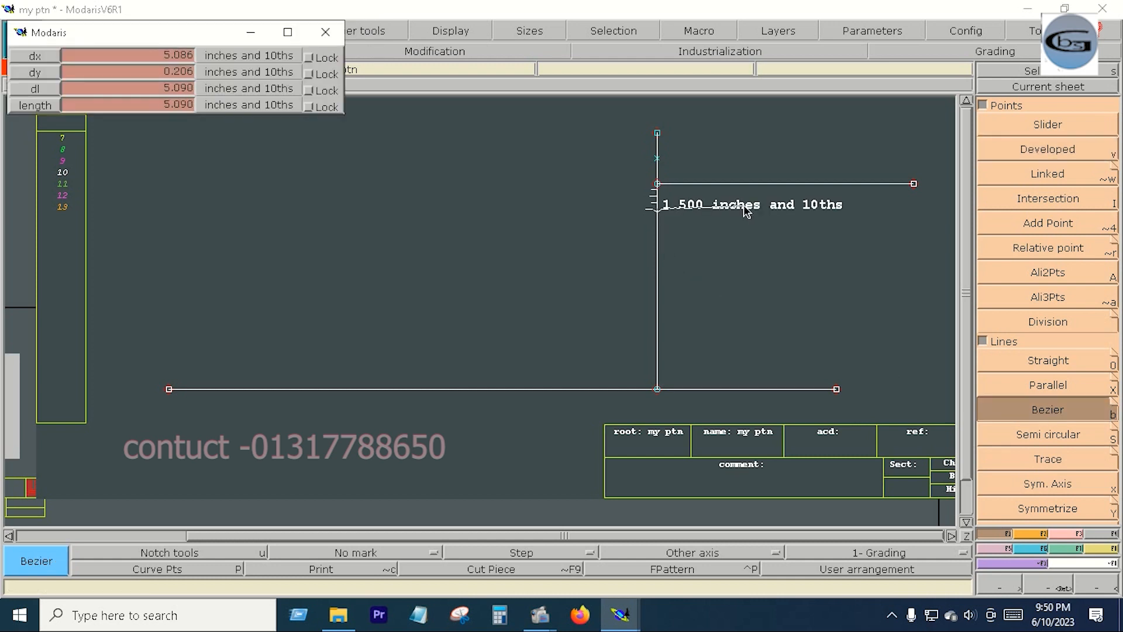
ctrl+right_click(923, 224)
click(1036, 386)
click(850, 210)
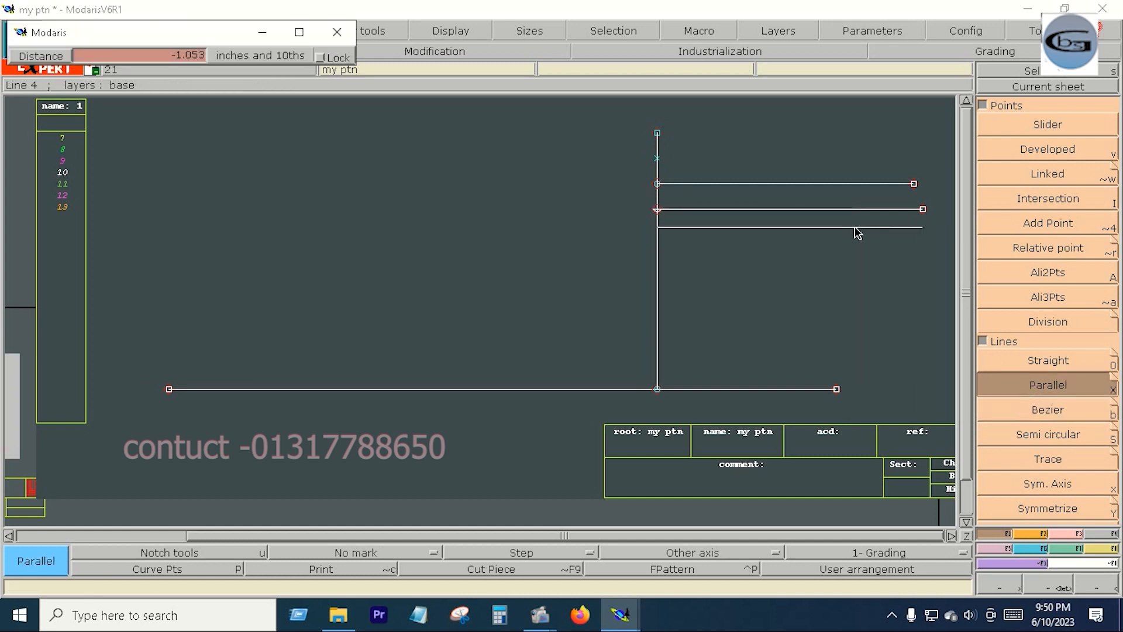
key(Down)
key(Return)
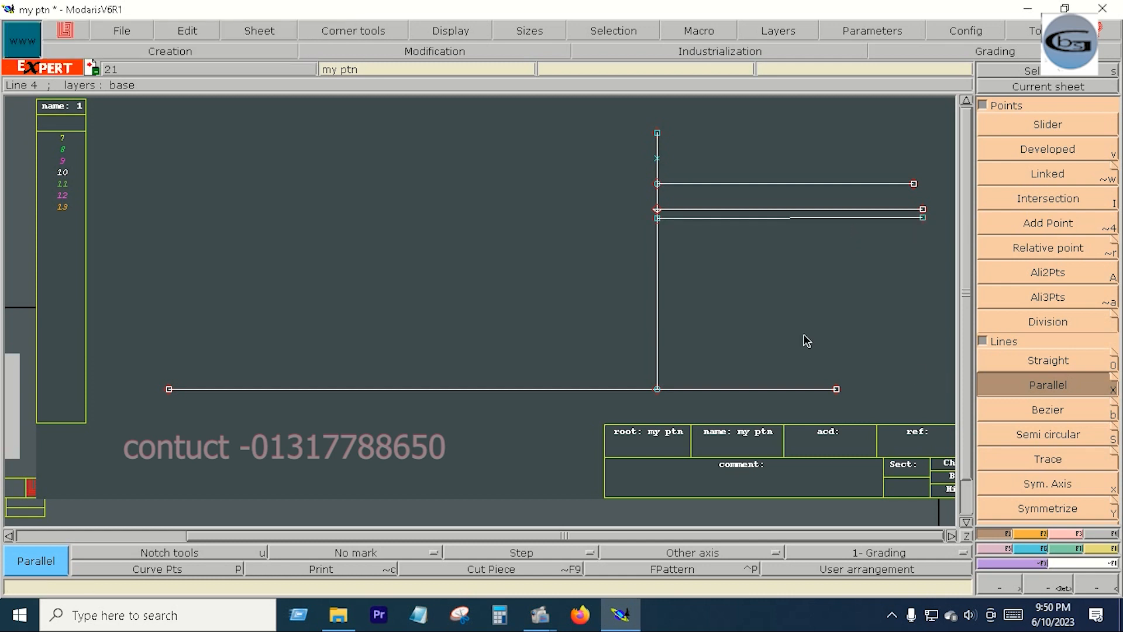
- Create a parallel of the vertical line at a distance of -3 inches, on its right side
click(657, 258)
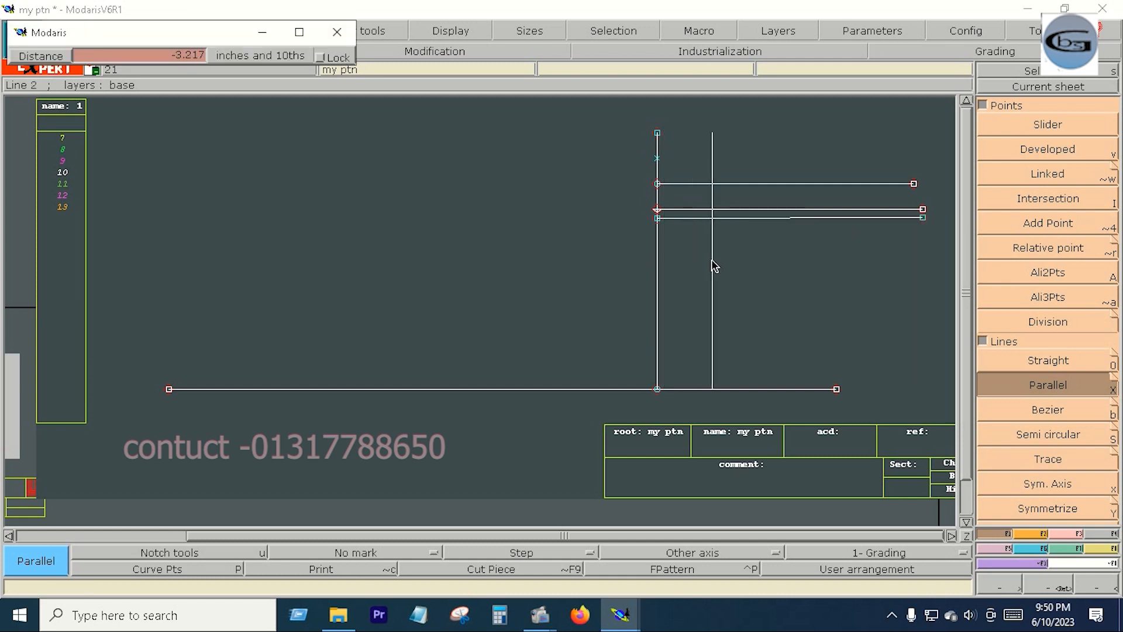
key(Down)
text(-3)
key(Return)
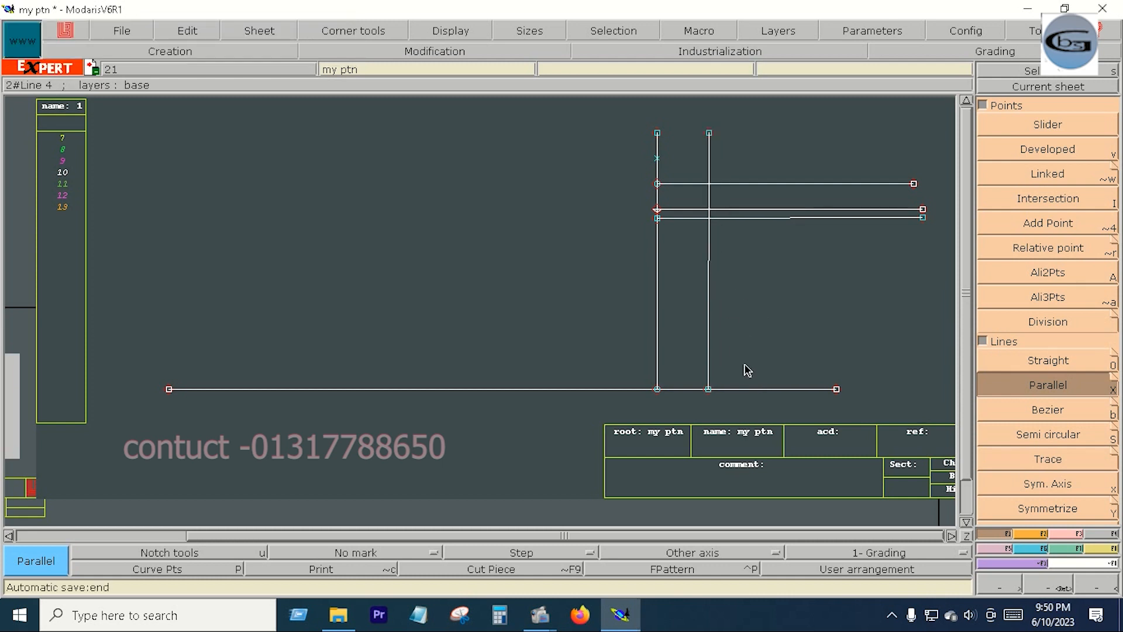
- Draw a Bezier line from the upper horizontal's start through the crossing of the second horizontal and second vertical to the lowest horizontal's right end
click(1064, 415)
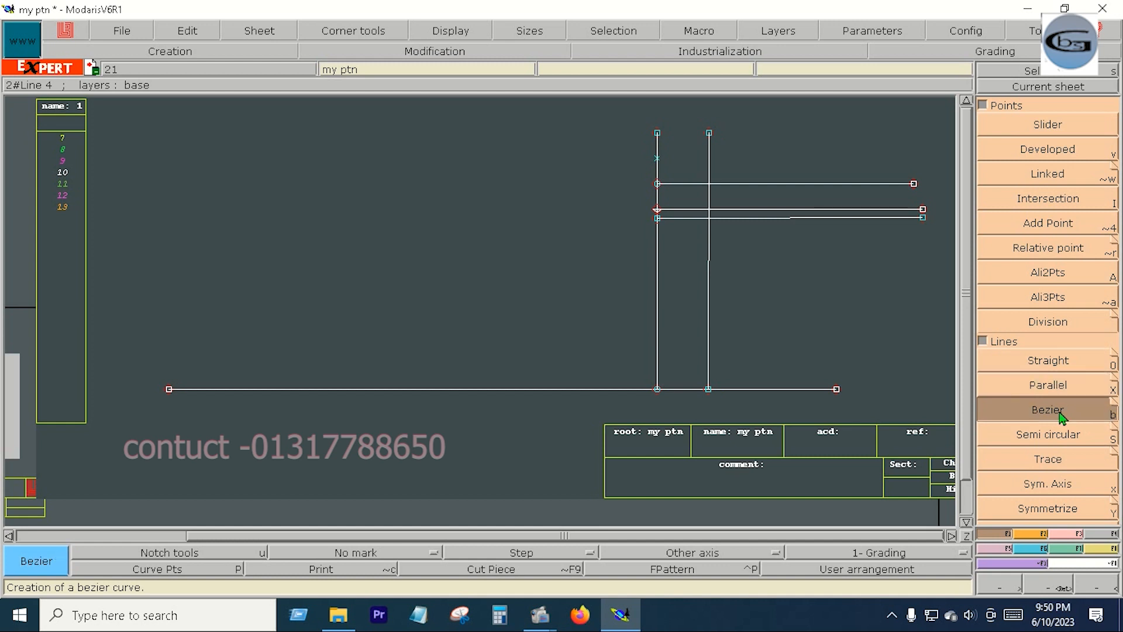
click(658, 183)
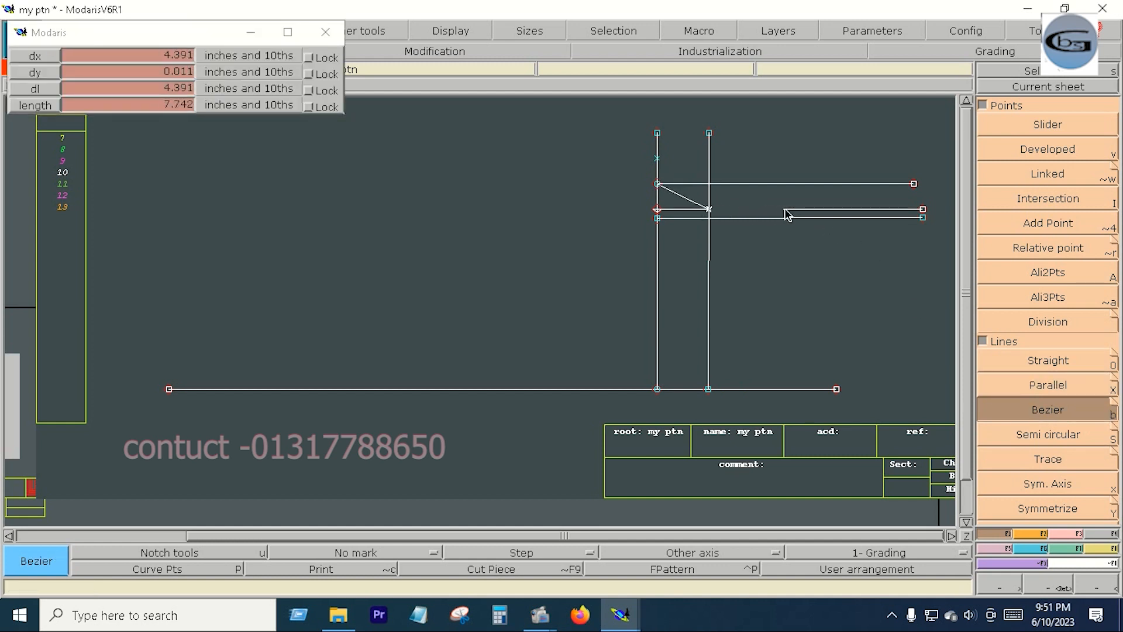
click(709, 209)
click(923, 218)
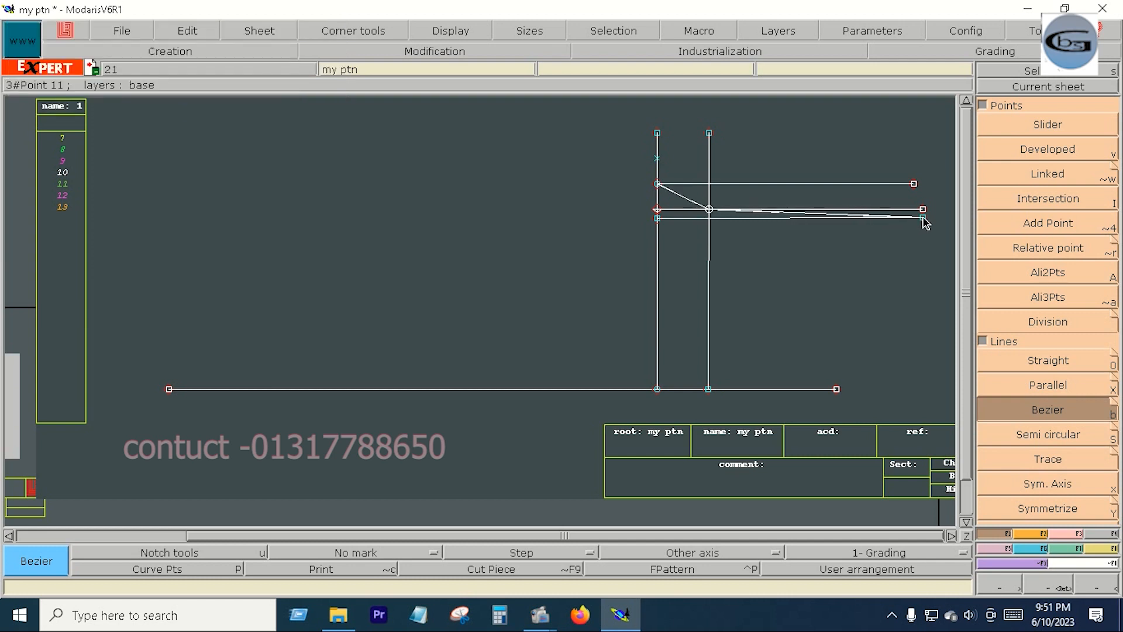
key(Return)
- Reshape the new line's first slanted segment into a smooth concave curve and insert the point where it meets the second vertical line
drag(625, 115, 931, 247)
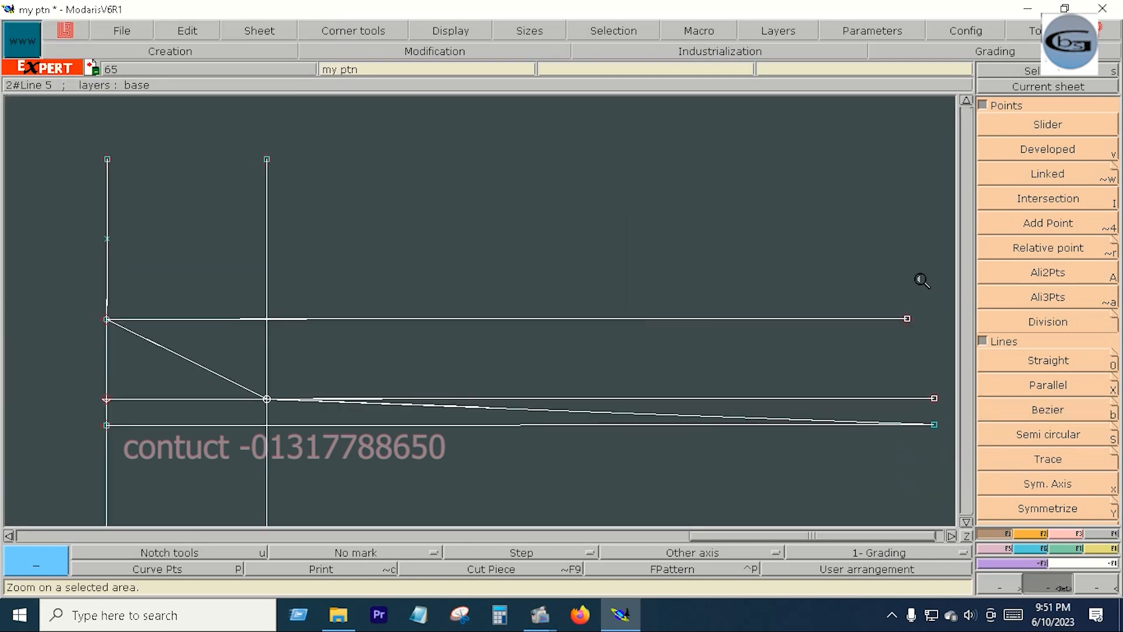
click(1065, 534)
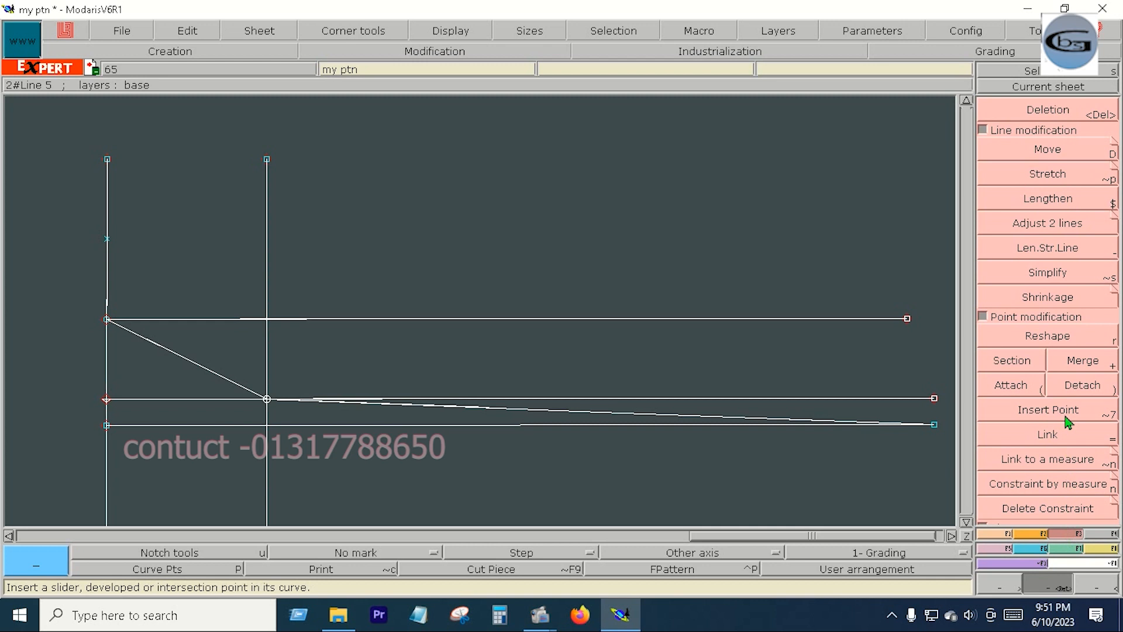
click(1047, 336)
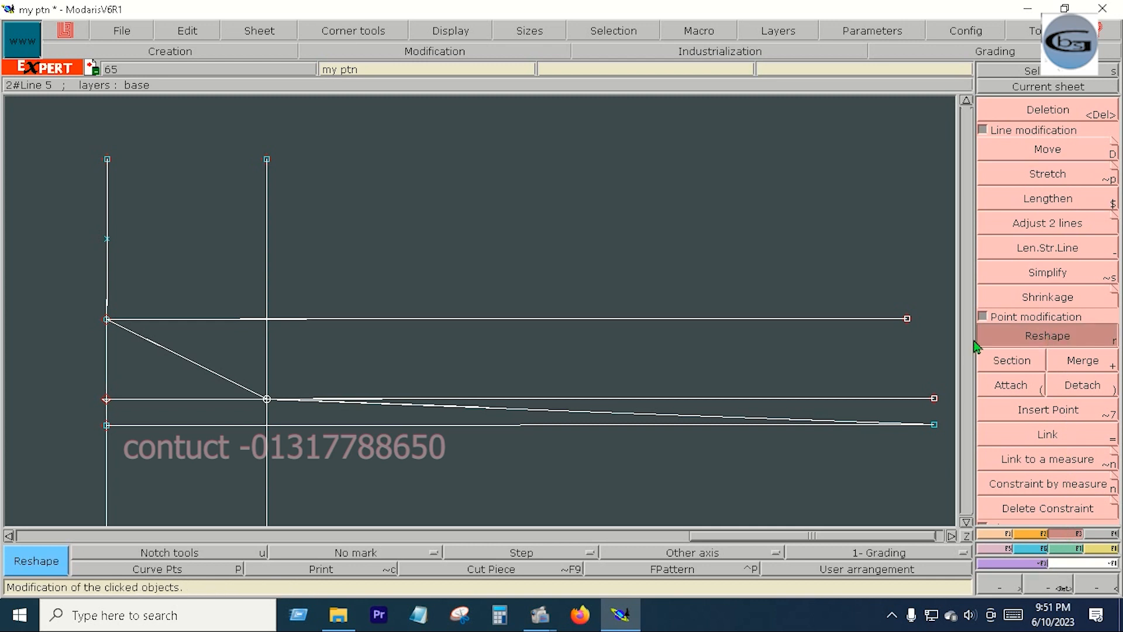
click(166, 353)
click(114, 390)
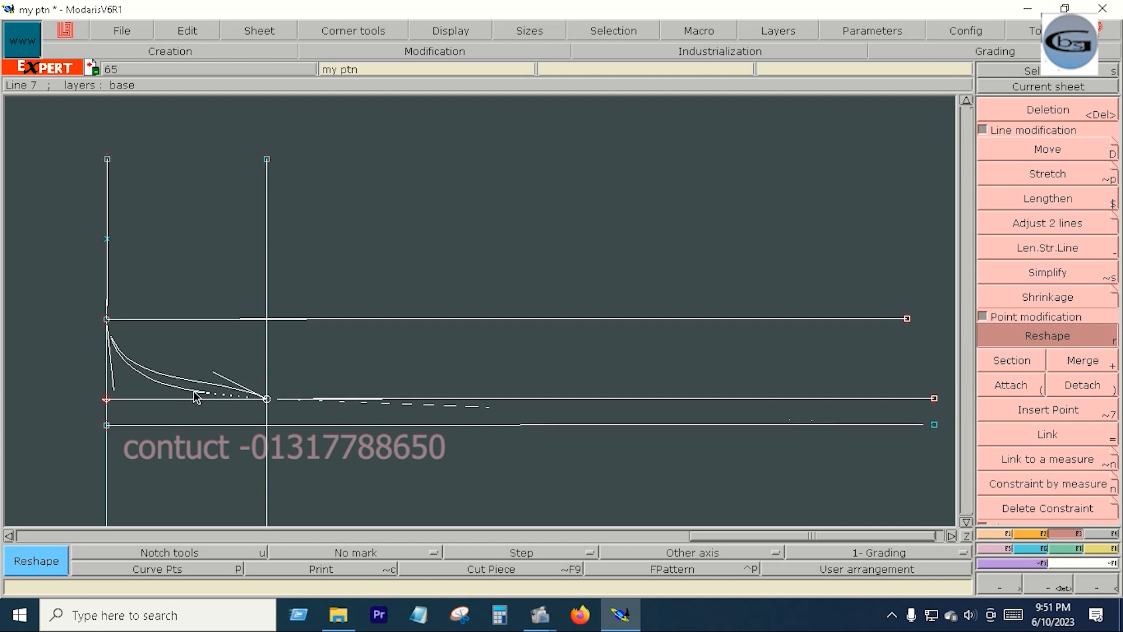
click(193, 393)
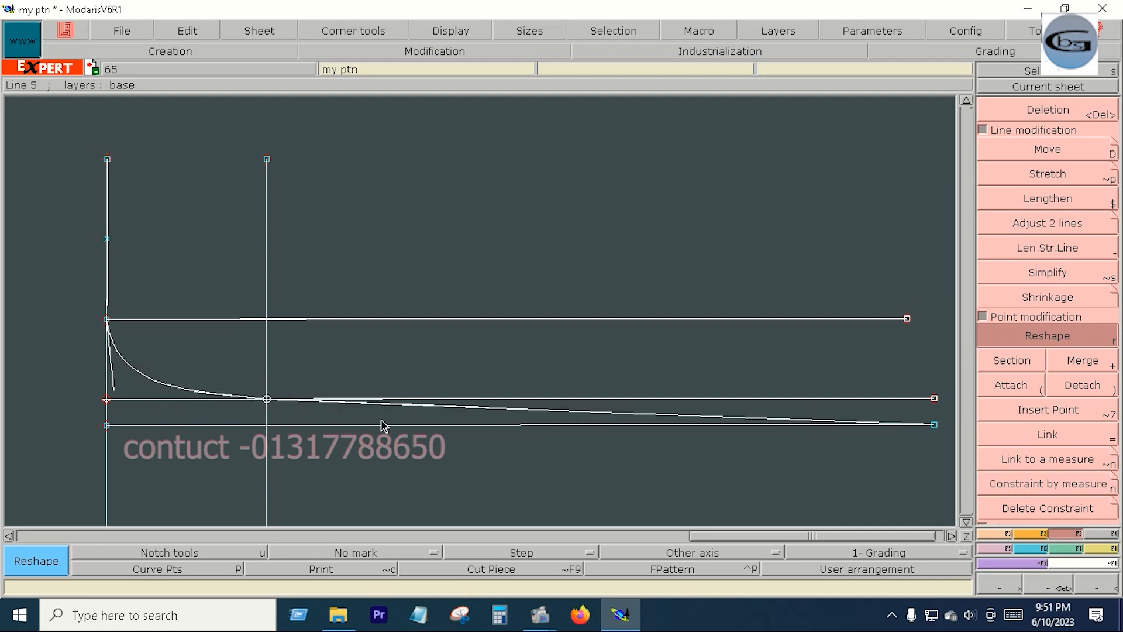
click(198, 393)
click(198, 399)
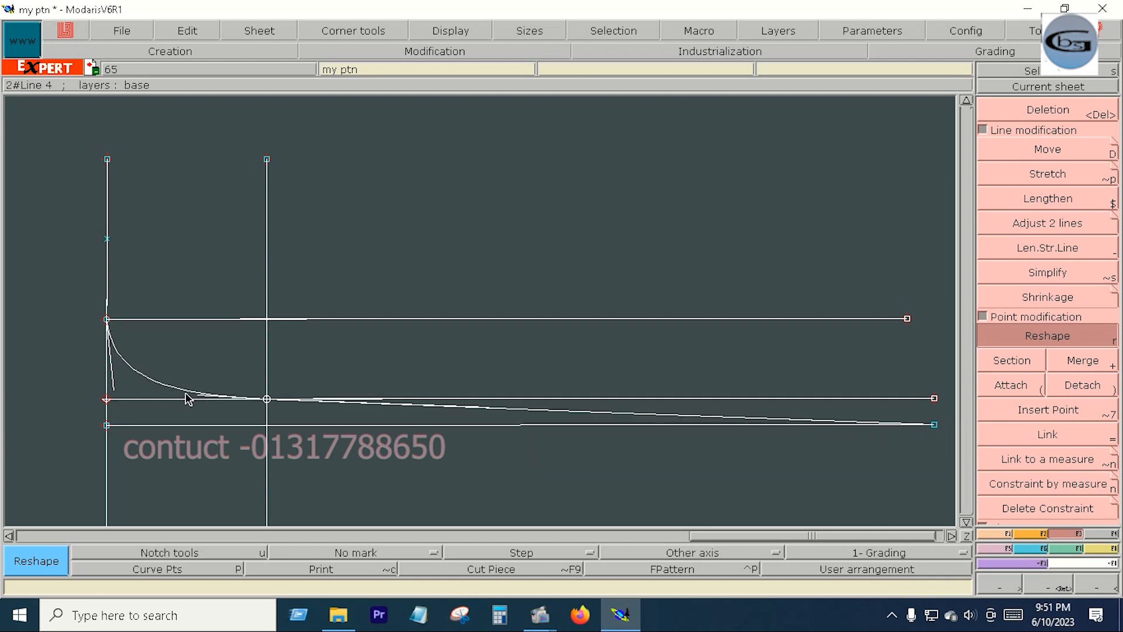
click(114, 382)
click(129, 385)
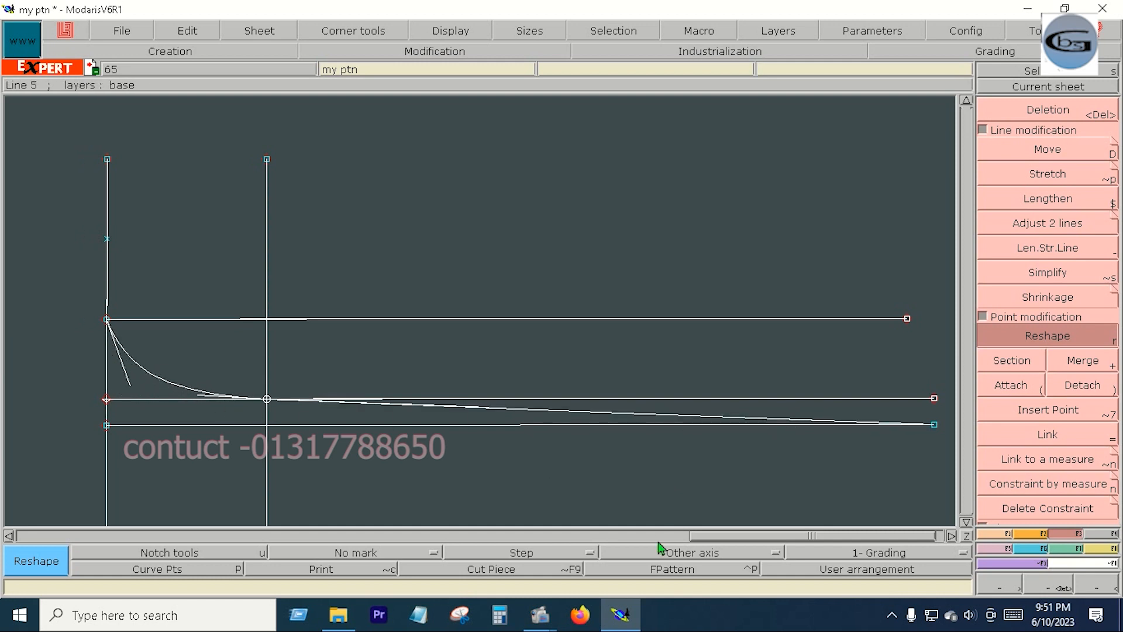
click(1065, 410)
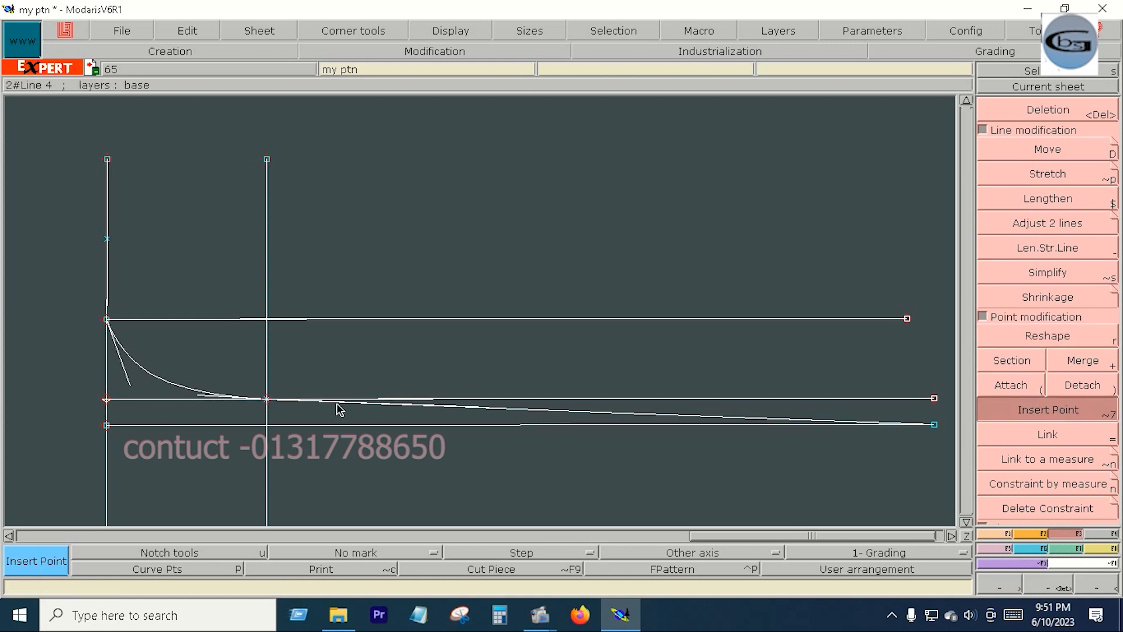
- Measure the length along the curved line from its start on the first vertical line toward its far end, then clear the measurement
click(1093, 548)
click(1093, 245)
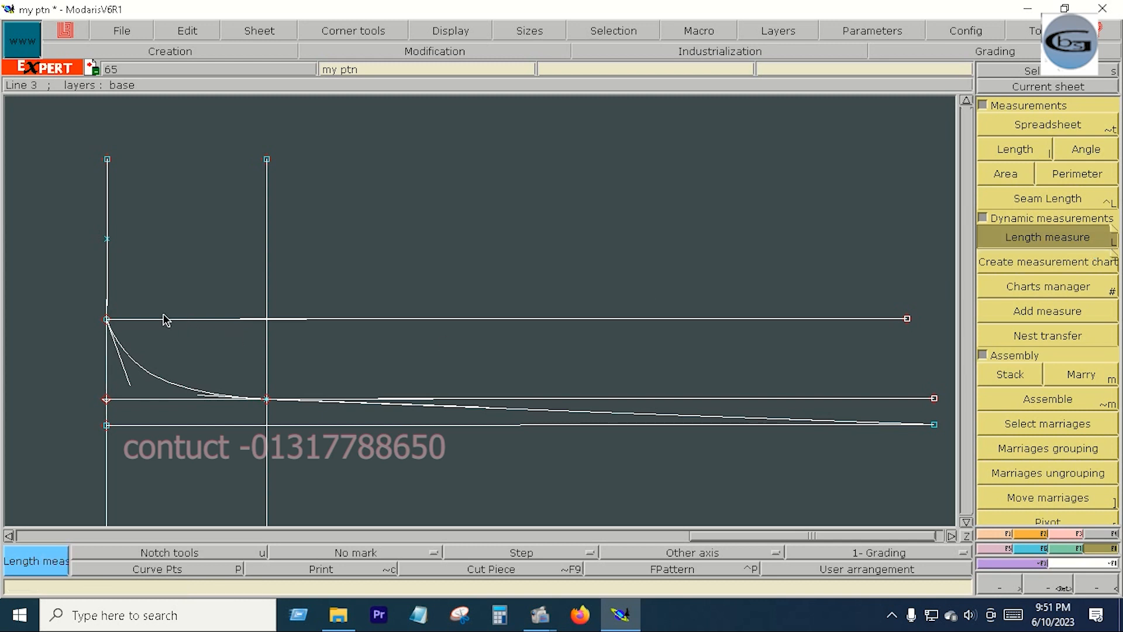
click(107, 321)
click(810, 419)
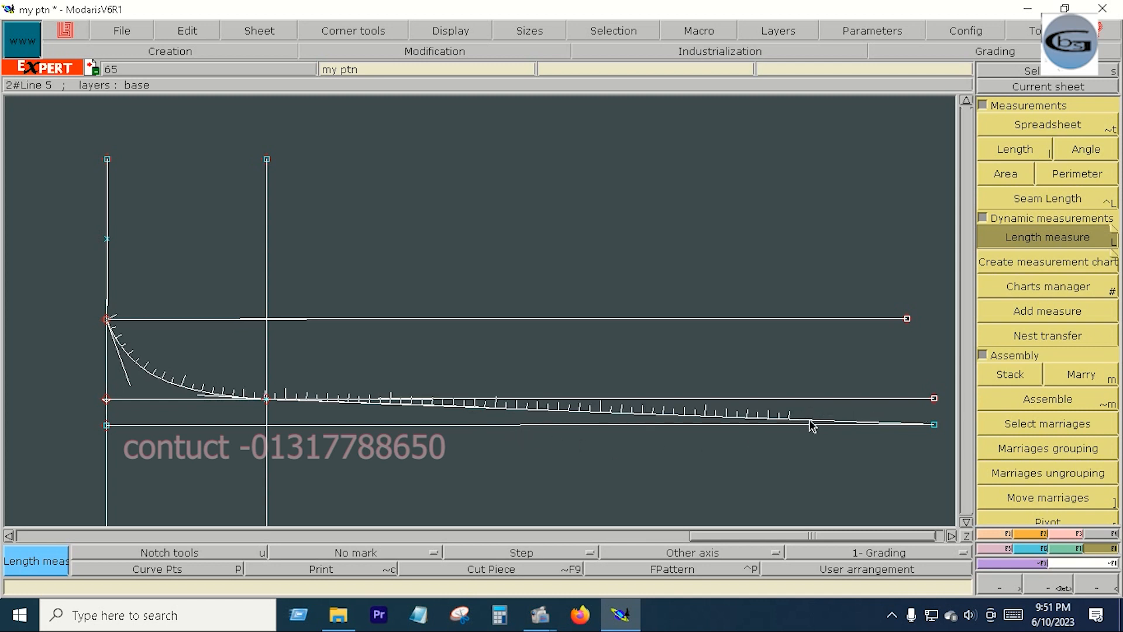
key(ctrl+z)
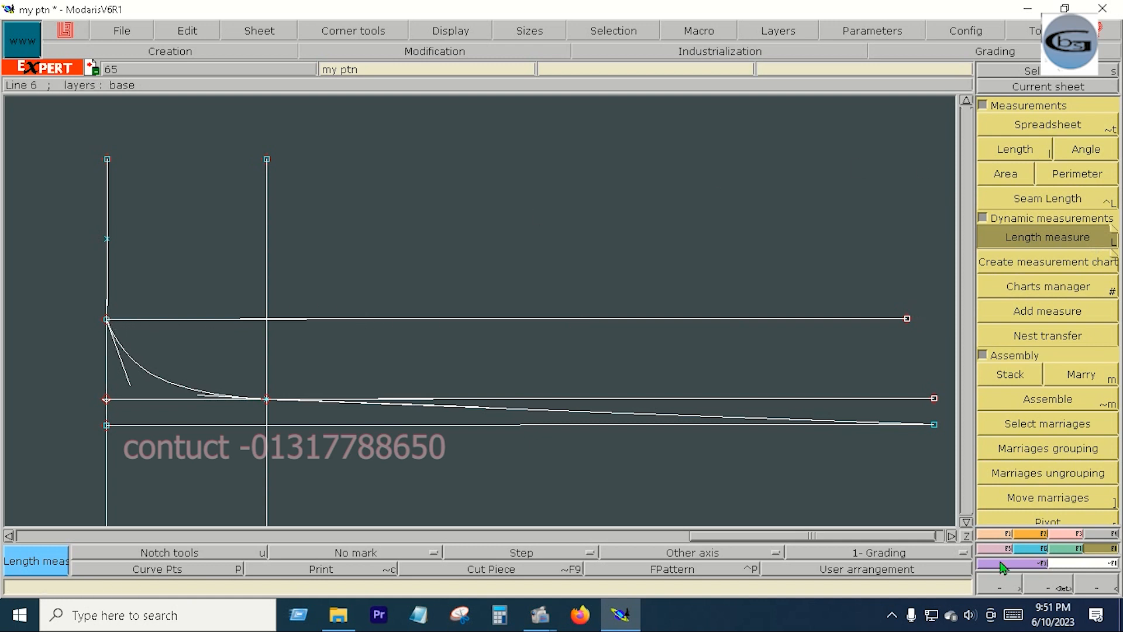
- Place a developed point measured from the curve's start on its sloping part, insert it into the line and section the line there
click(995, 534)
click(1043, 151)
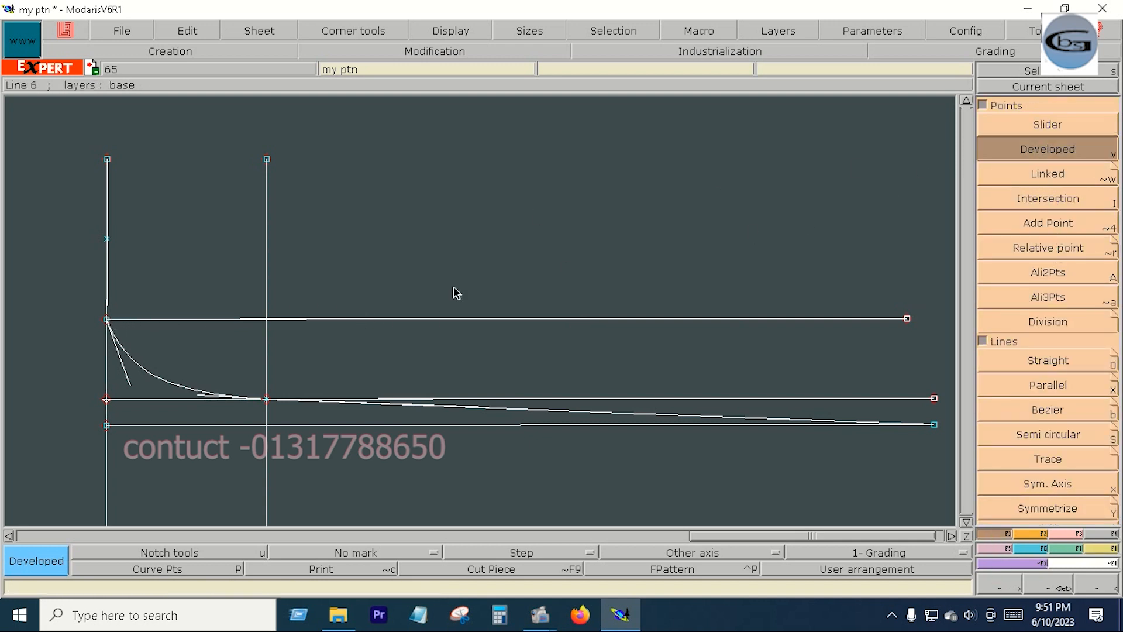
click(108, 323)
click(1059, 539)
click(1053, 410)
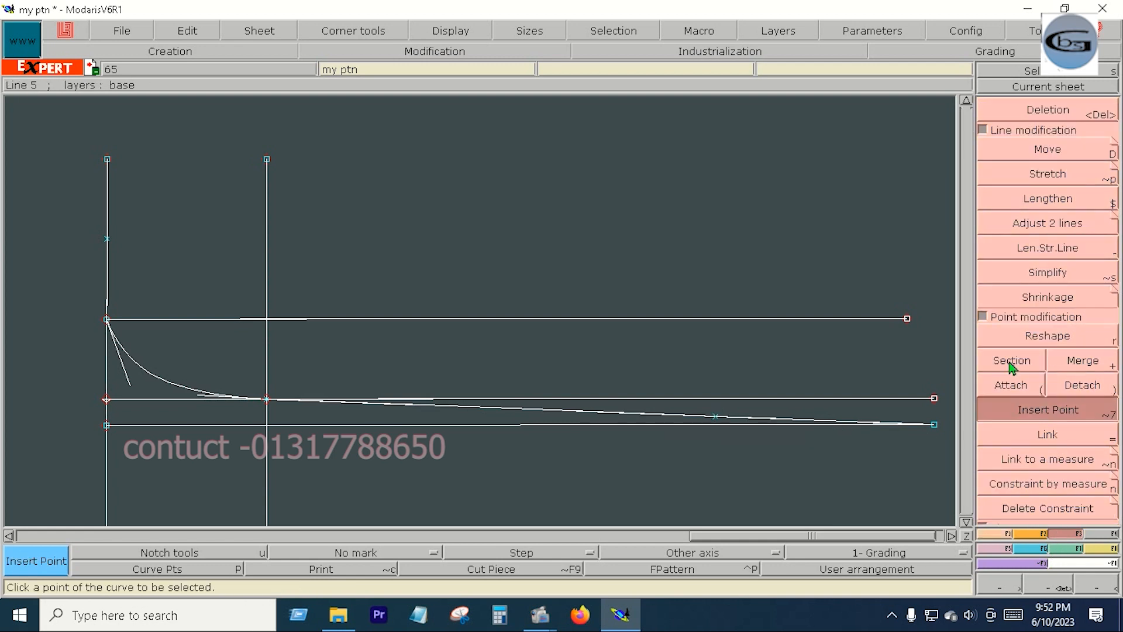
click(1016, 361)
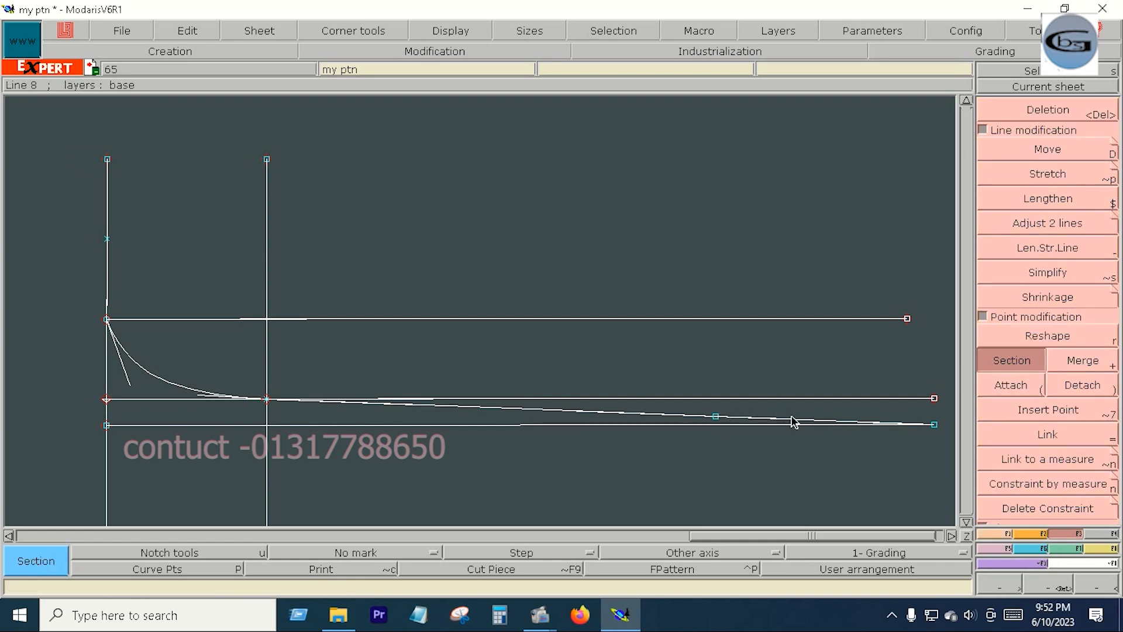
- Delete the cut-off end of the sloping line and the three horizontal construction lines near the curve
key(Delete)
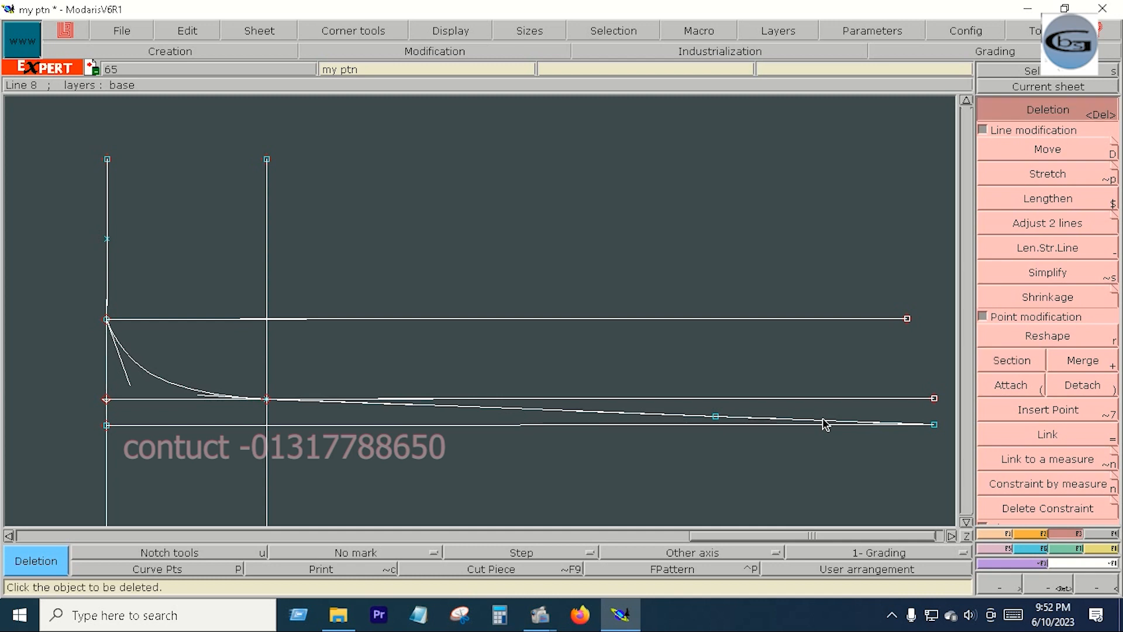
click(773, 422)
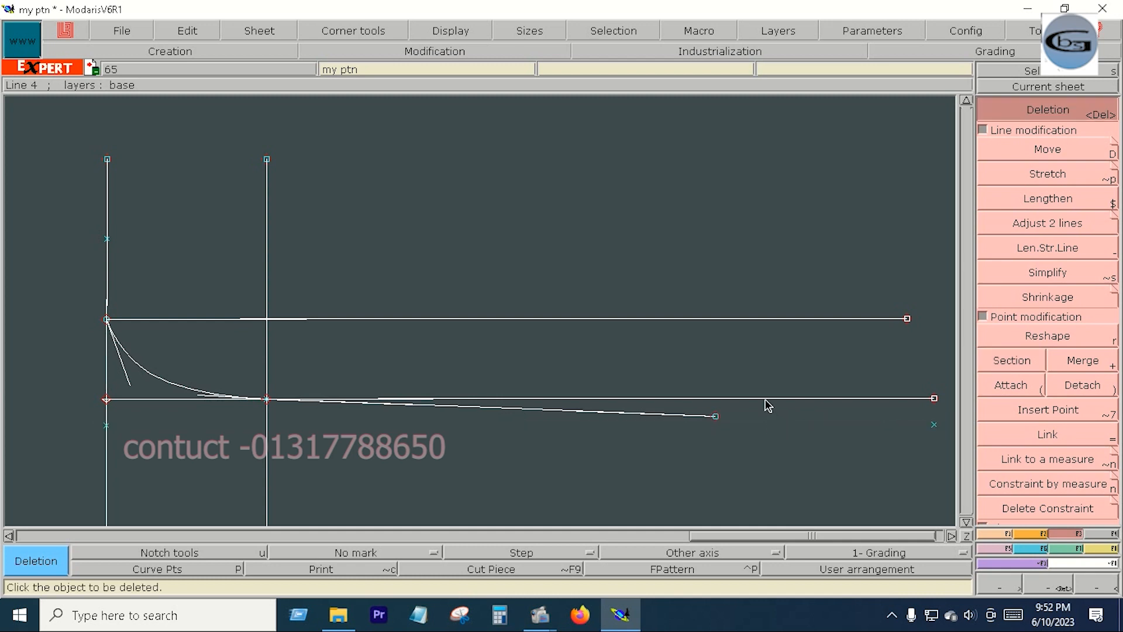
click(648, 398)
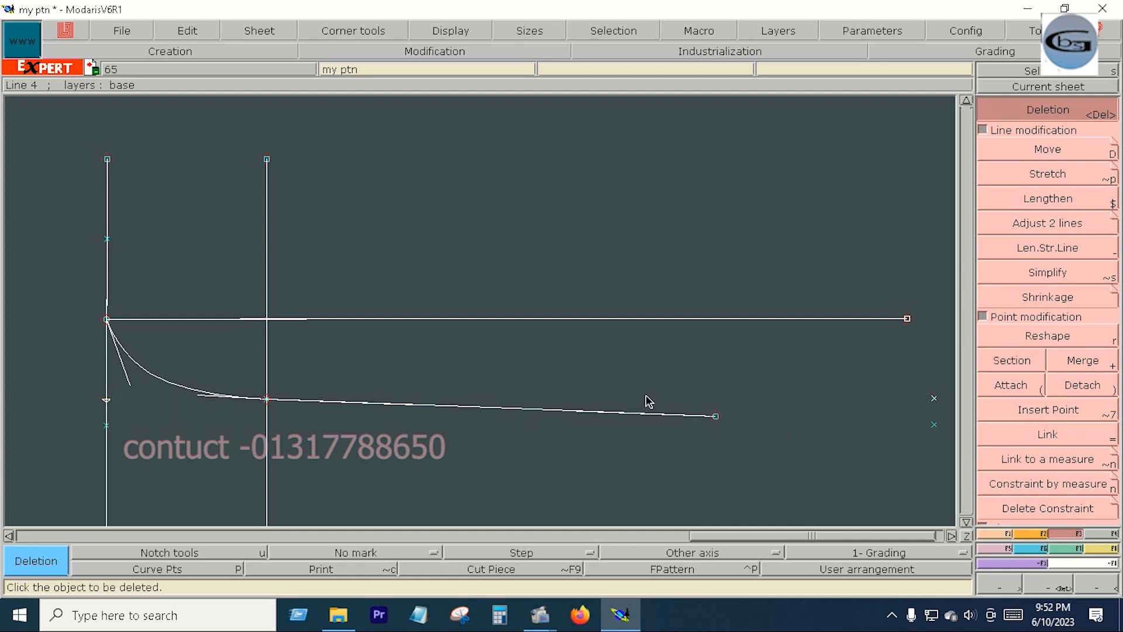
click(543, 319)
- Draw a vertical Bezier line from the sloping line's right end down to slightly below the long horizontal baseline
key(b)
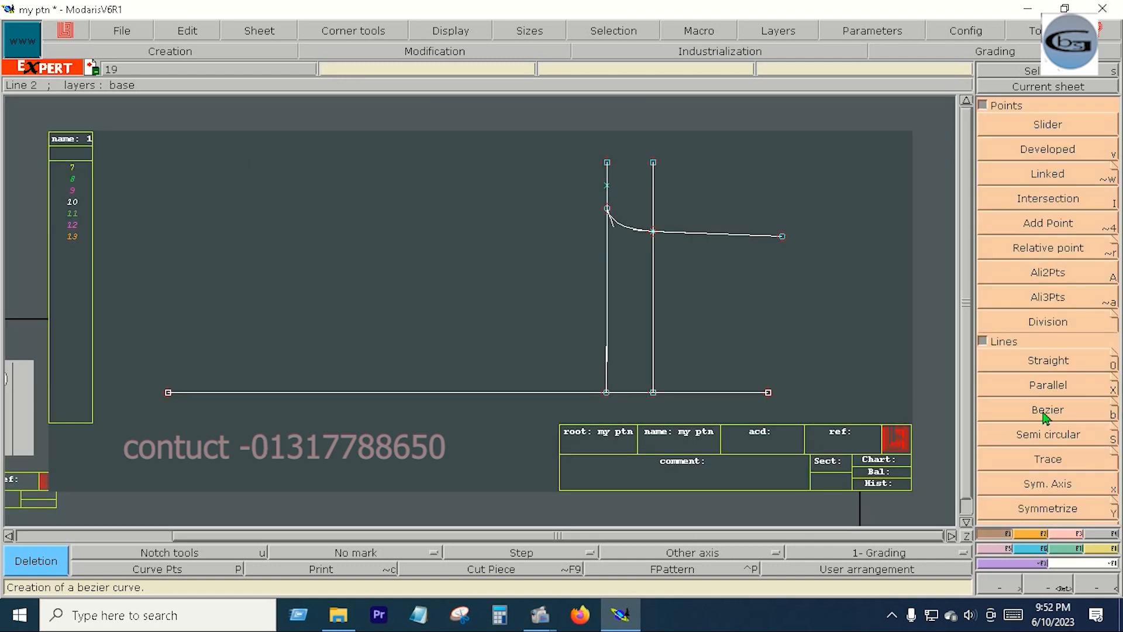
click(783, 237)
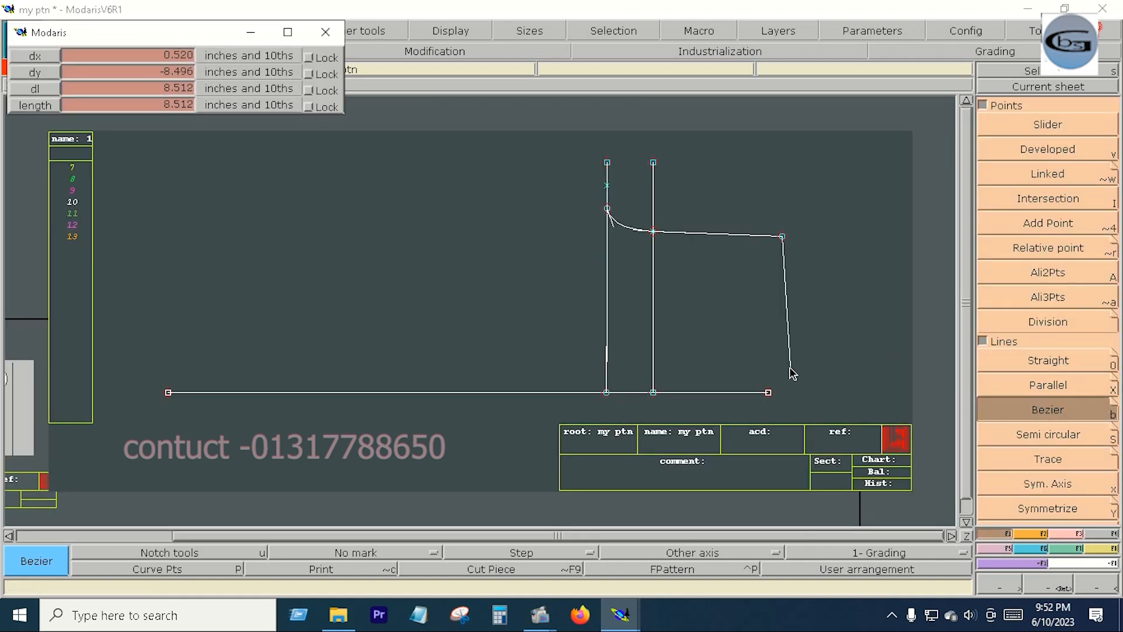
click(783, 403)
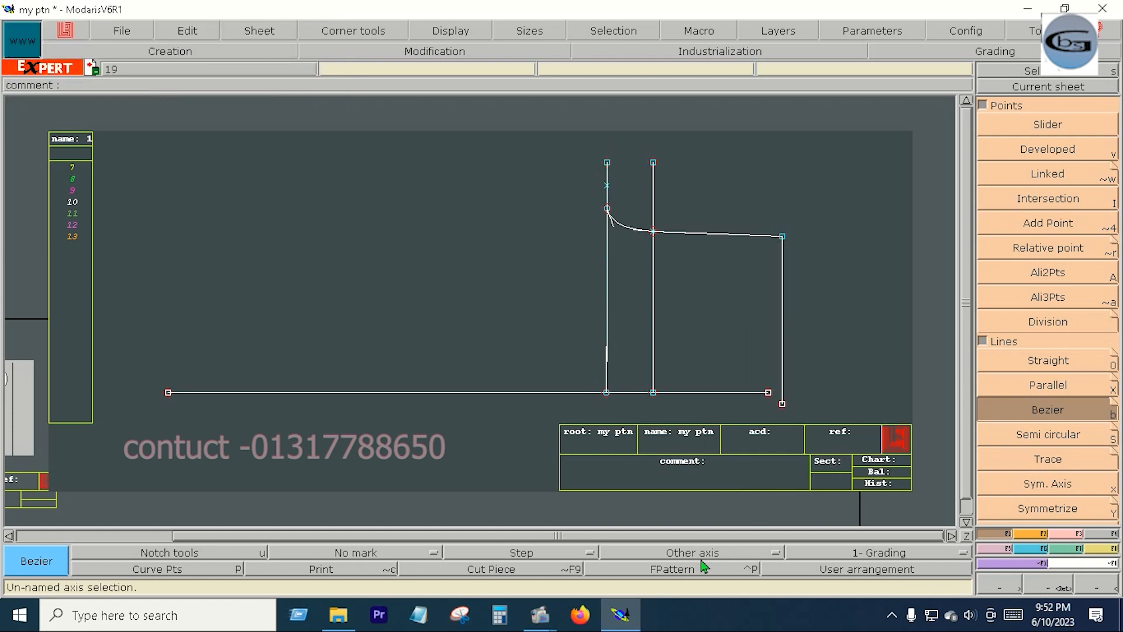
- Create a parallel of the new vertical line a short distance outside it, on its right
click(1046, 390)
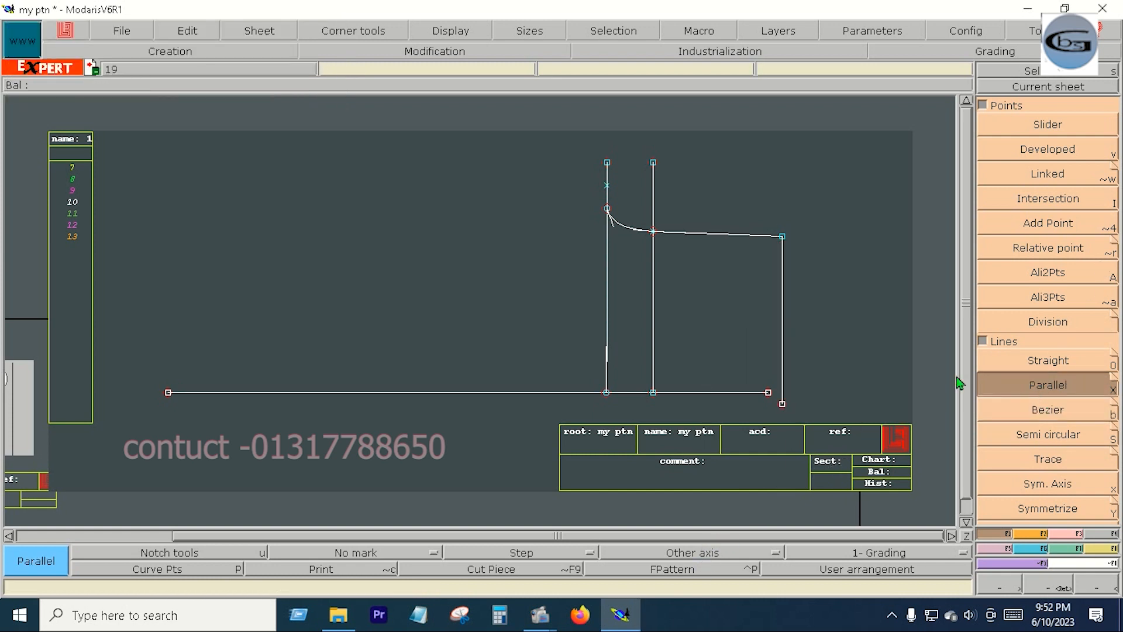
click(783, 339)
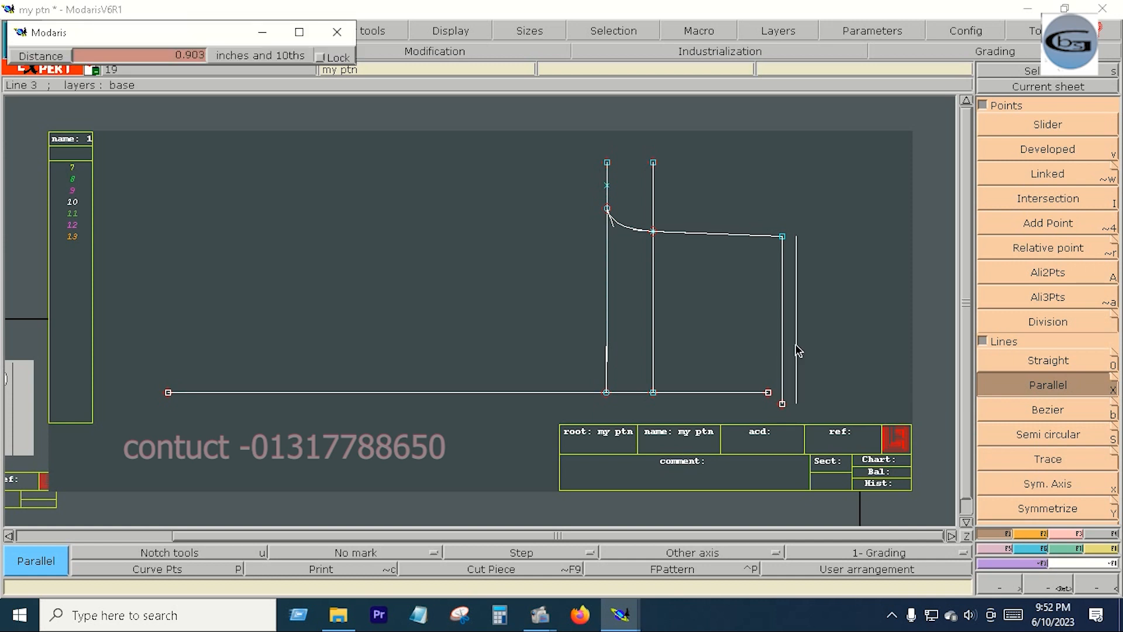
key(Down)
text(.)
key(Return)
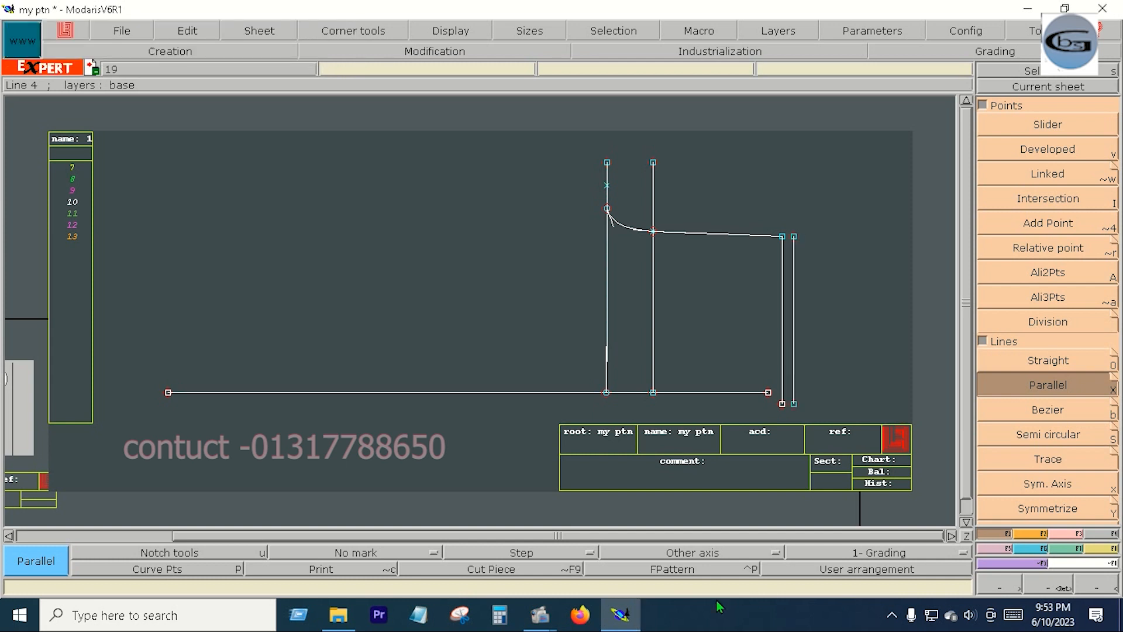
- Switch to Calculator and divide 34 by 4
click(500, 615)
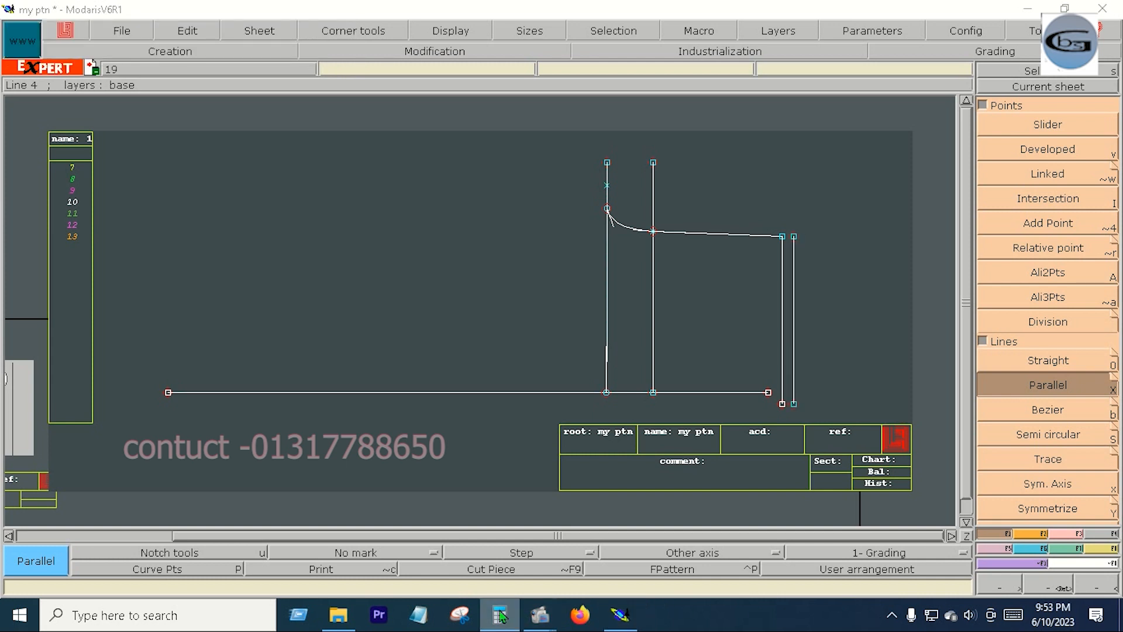
click(403, 525)
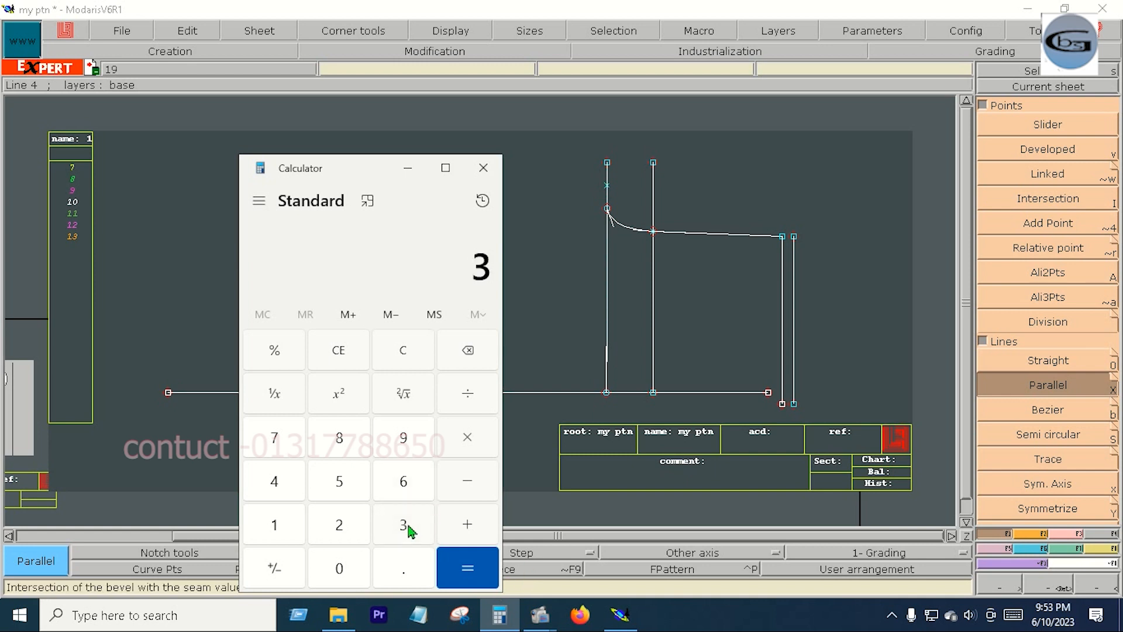
key(4)
click(467, 393)
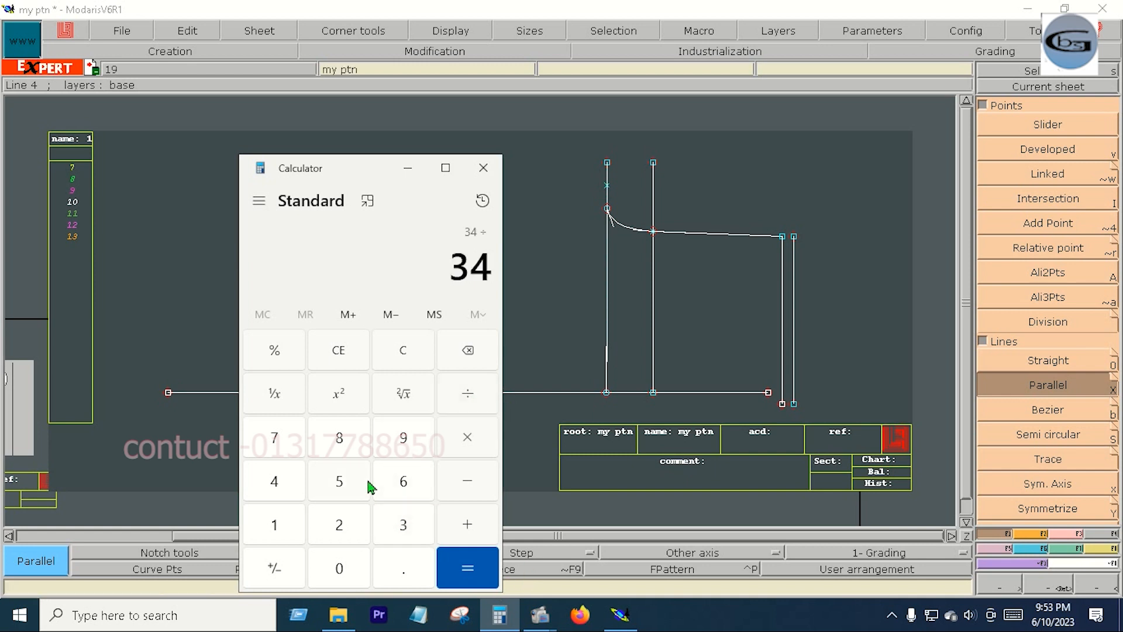
click(270, 488)
click(468, 568)
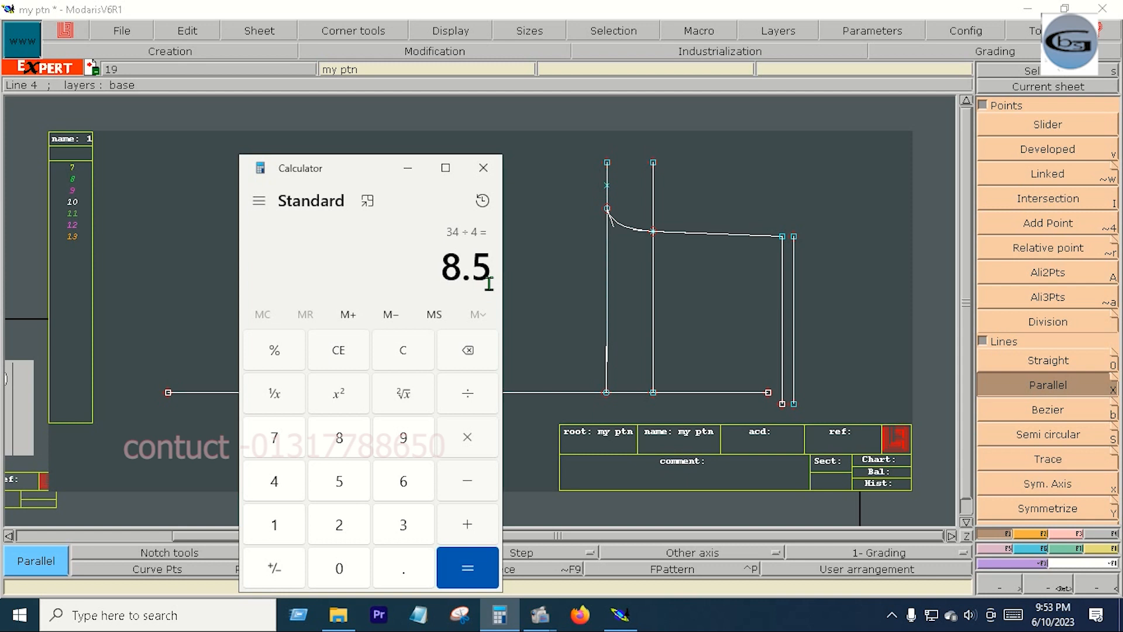
- Draw a Bezier line 8.5 inches long from the sloping line's right end down to the outer vertical line
click(1053, 412)
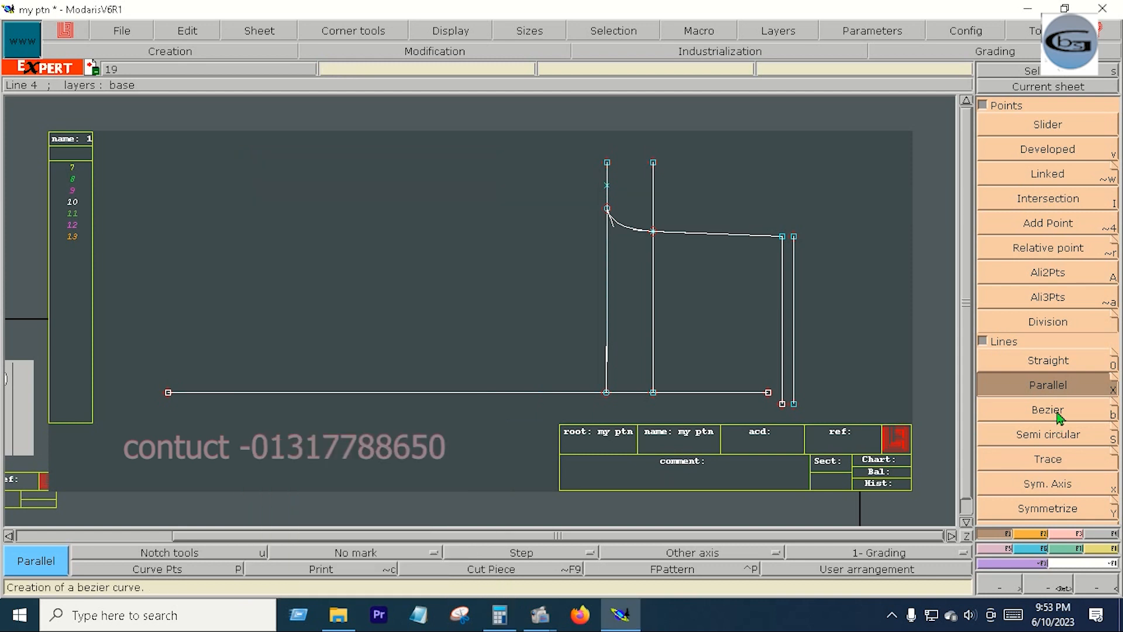
click(1053, 413)
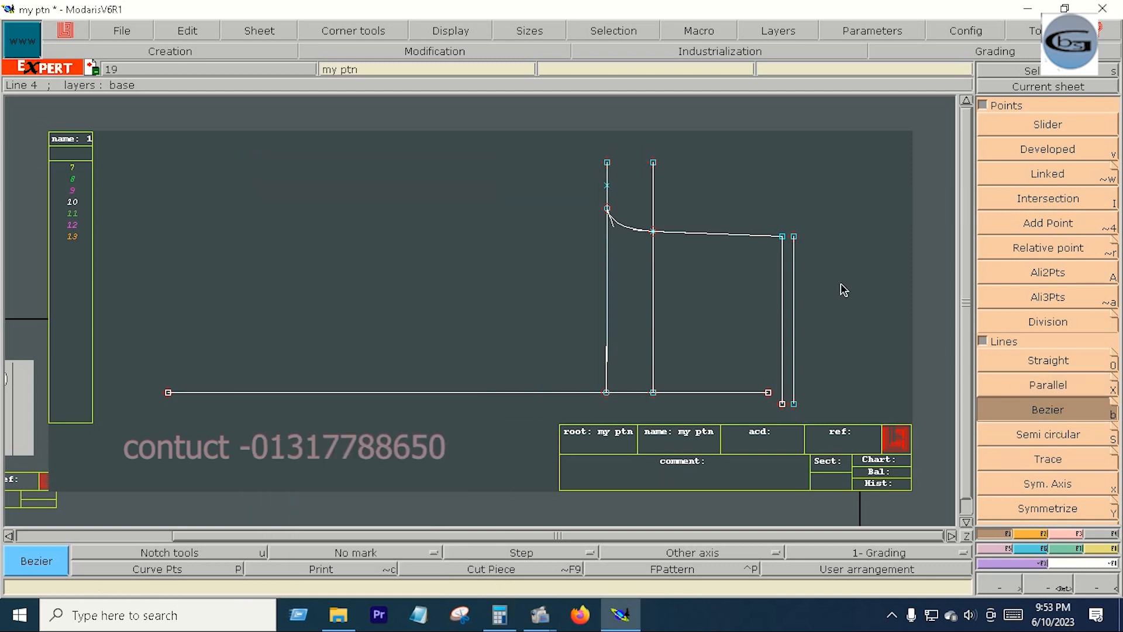
click(783, 237)
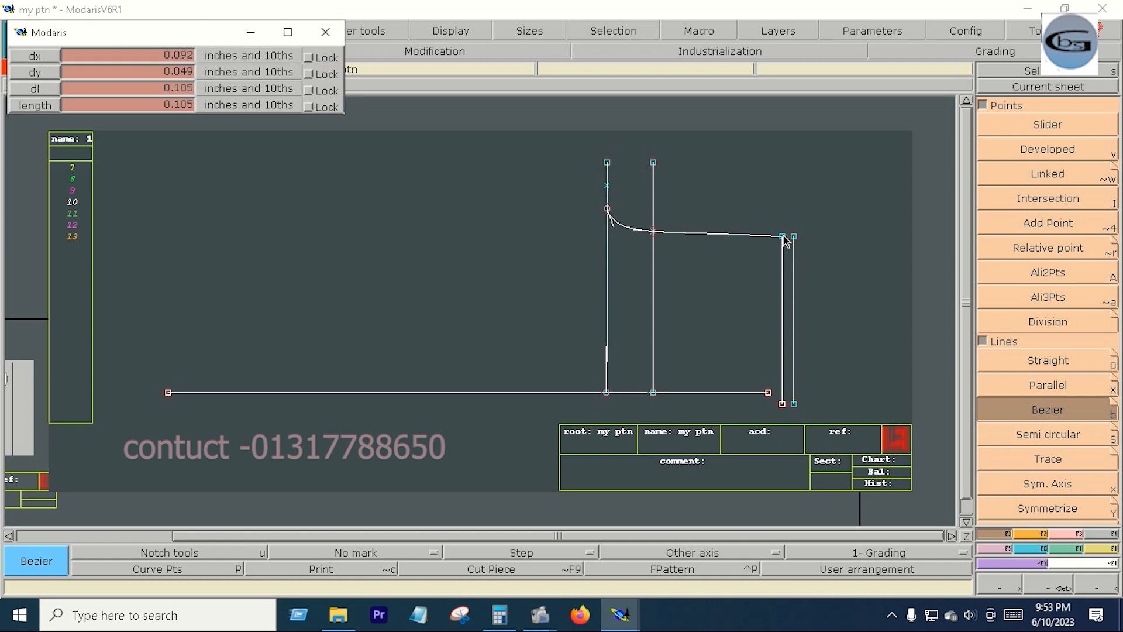
click(105, 90)
text(8.5)
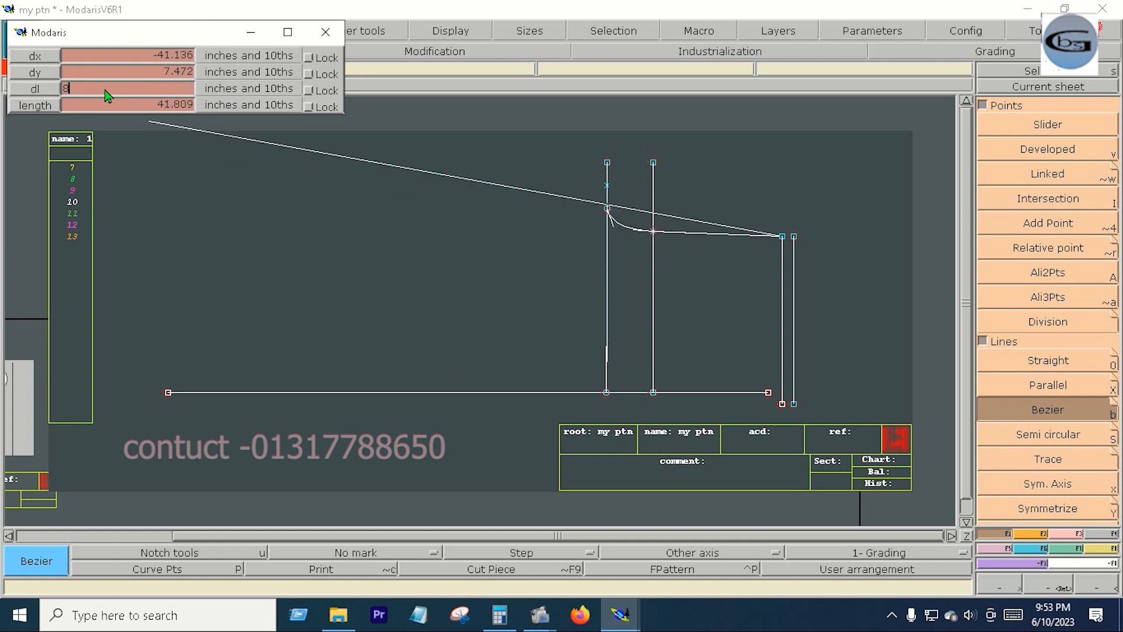
key(Return)
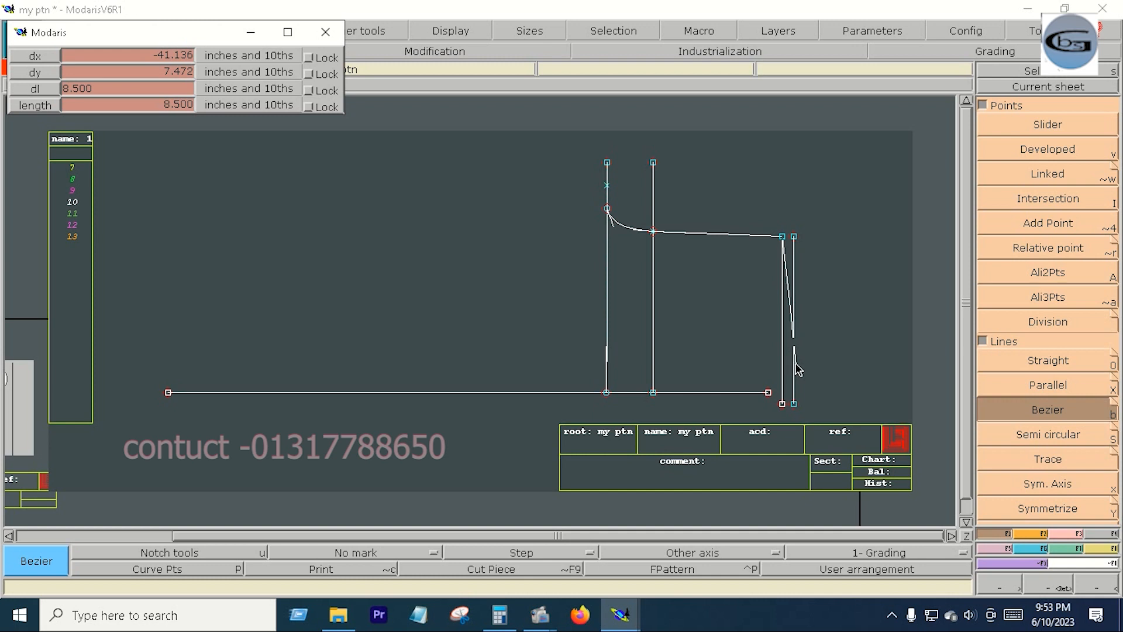
click(795, 366)
key(Return)
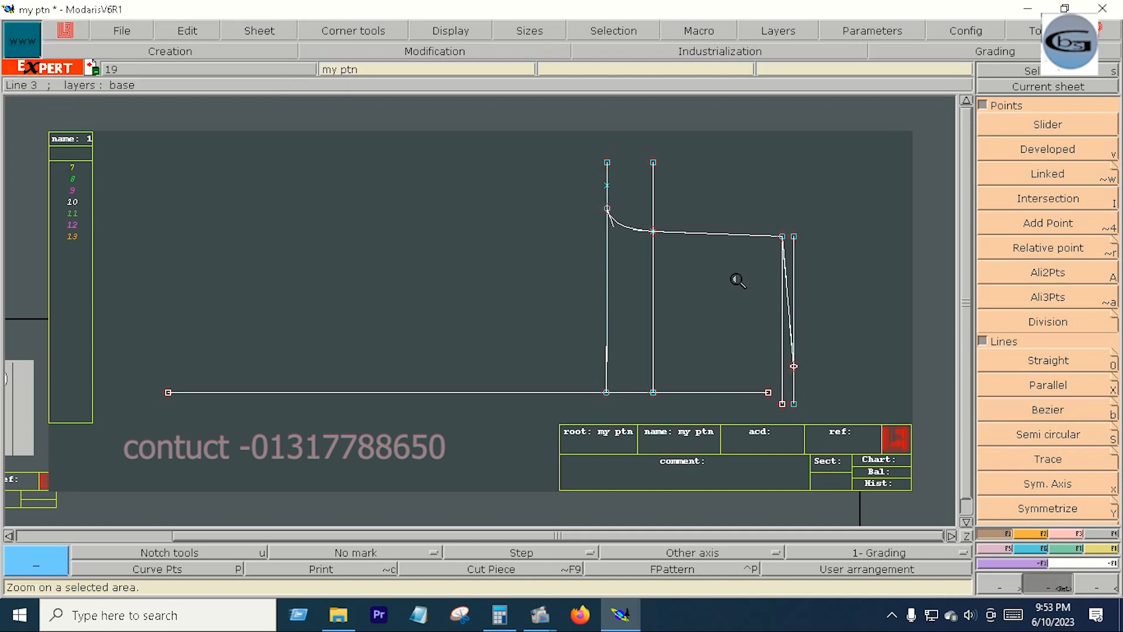
- Insert a point at the 8.5-inch line's lower end on the outer vertical, and reshape that line into an inward curve
drag(674, 207, 834, 417)
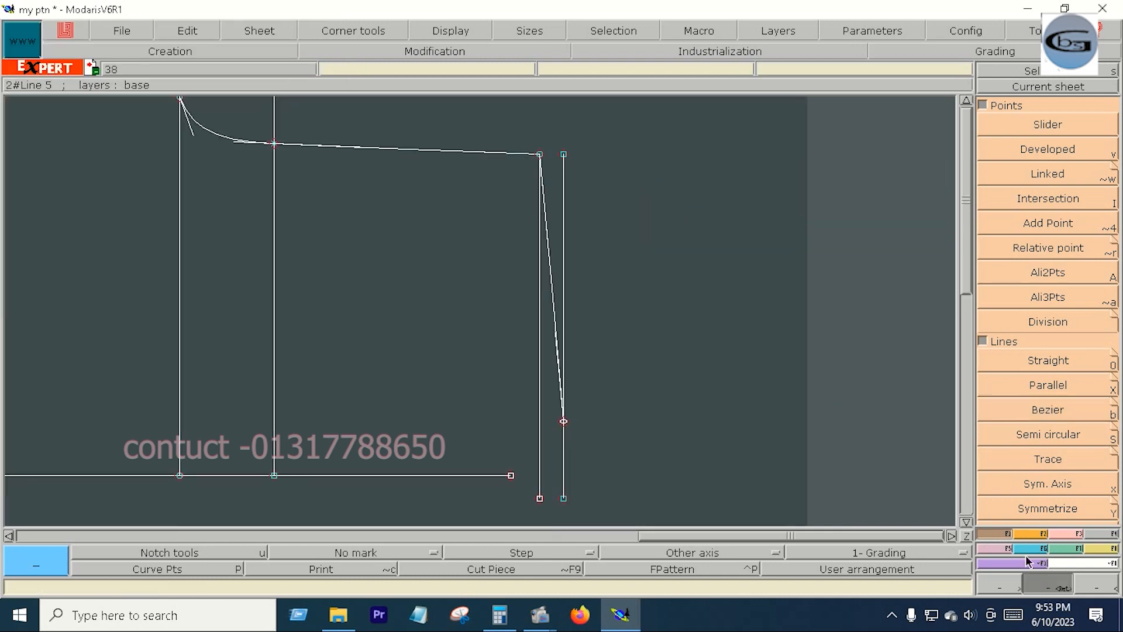
click(1065, 534)
click(1047, 411)
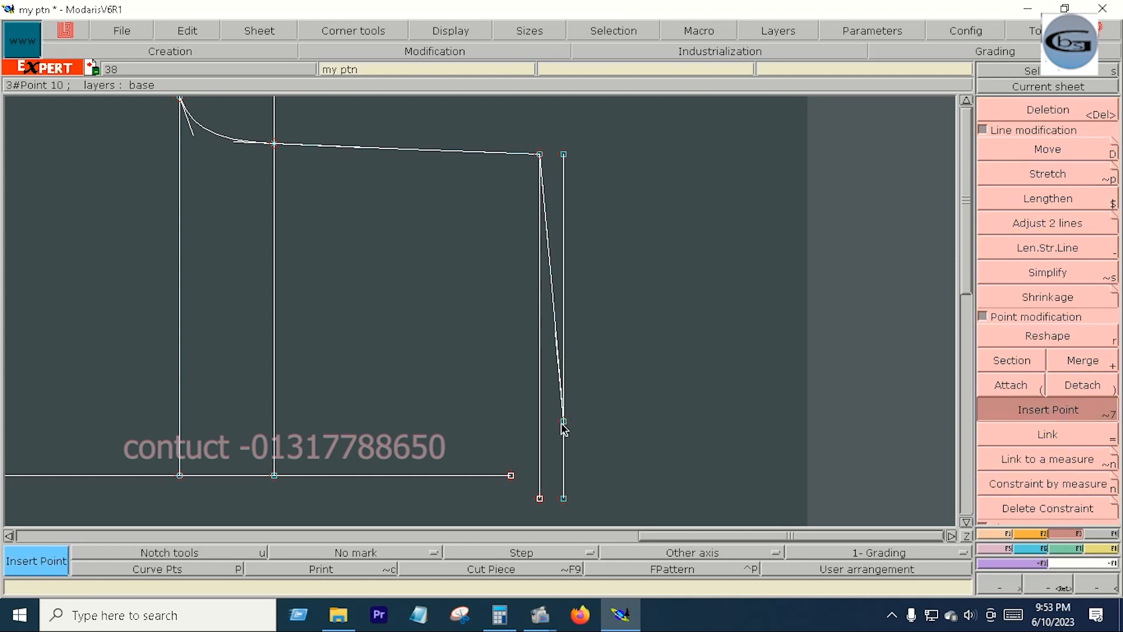
click(1025, 337)
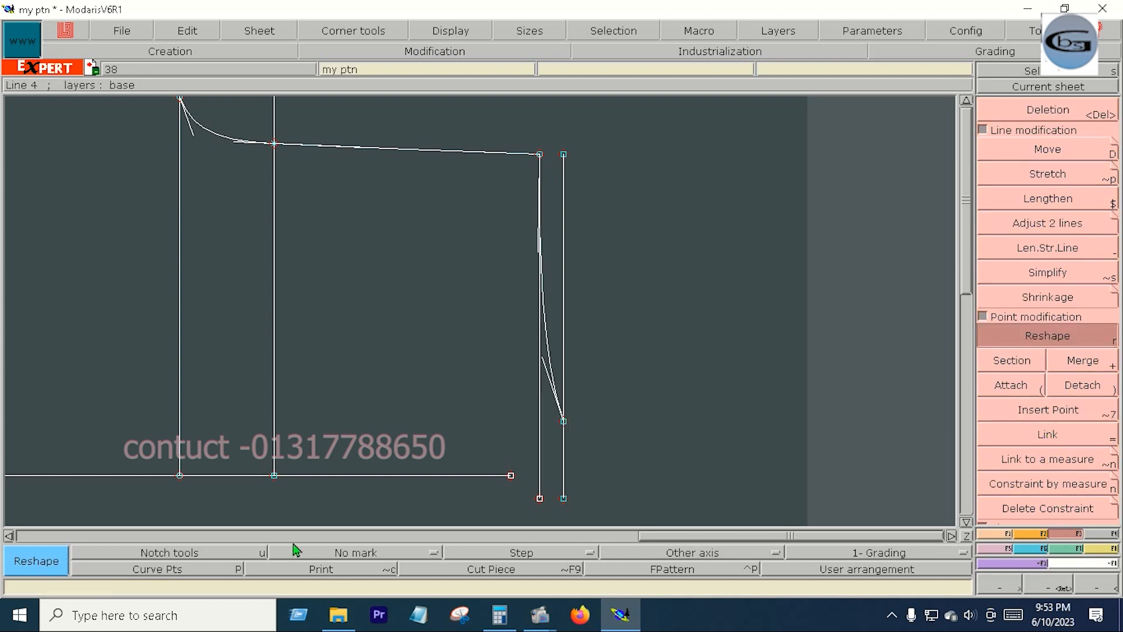
- Draw a Bezier line from the second vertical's base on the baseline to the curve's lower end, and reshape it into a shallow curve
key(b)
click(274, 475)
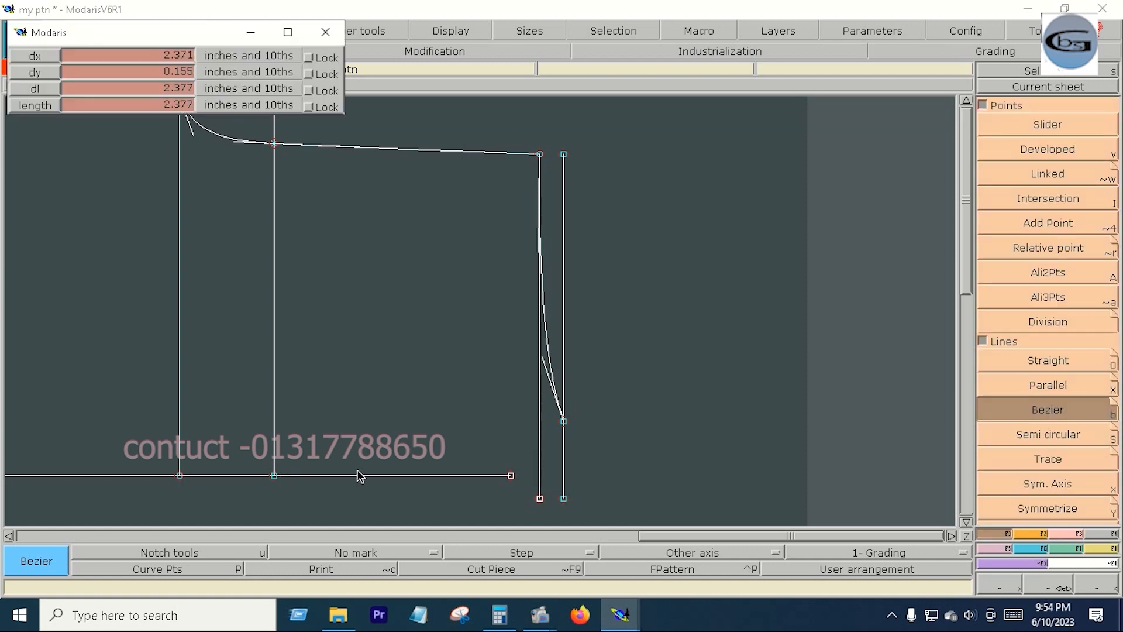
click(564, 421)
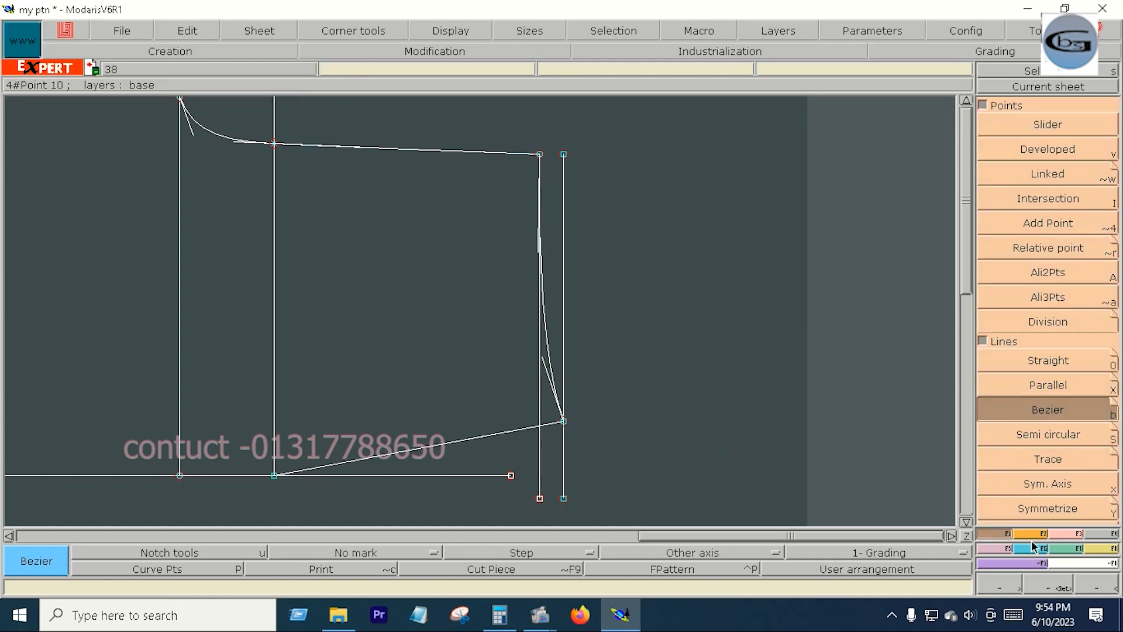
key(F2)
click(1052, 335)
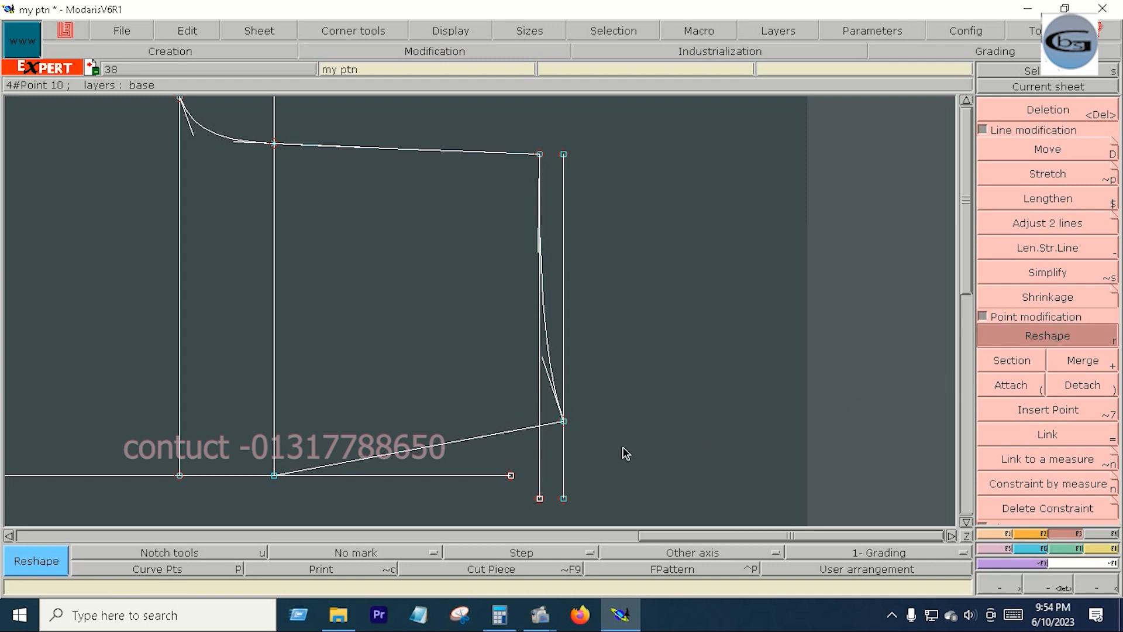
drag(514, 432, 491, 462)
key(Home)
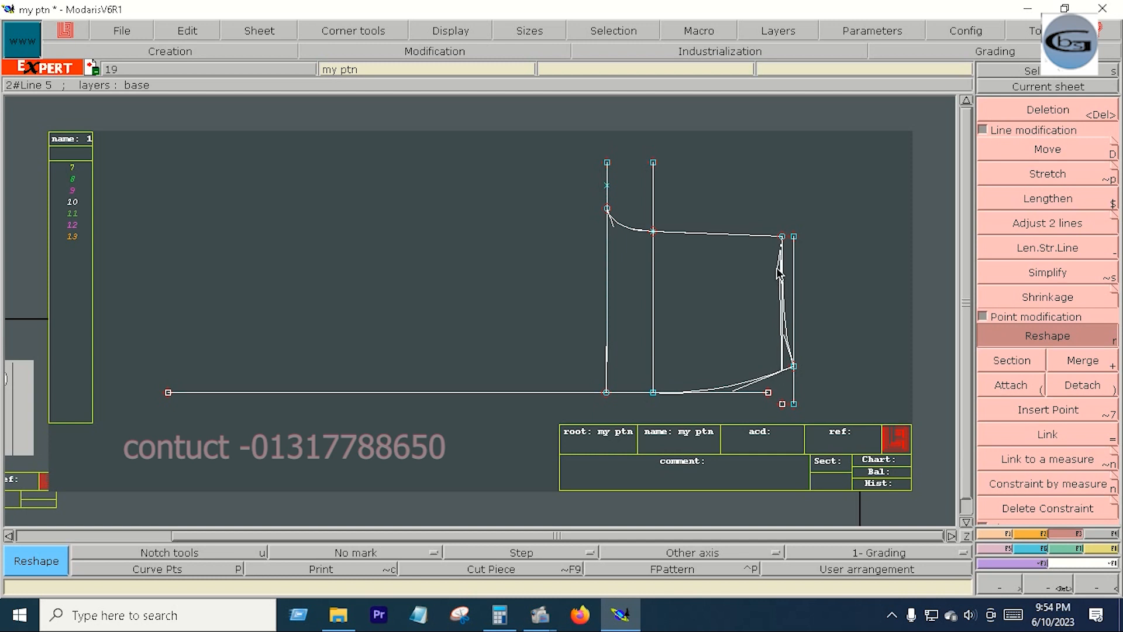
- Divide the first long vertical in two equal parts between the small curve's start and the horizontal baseline
key(F1)
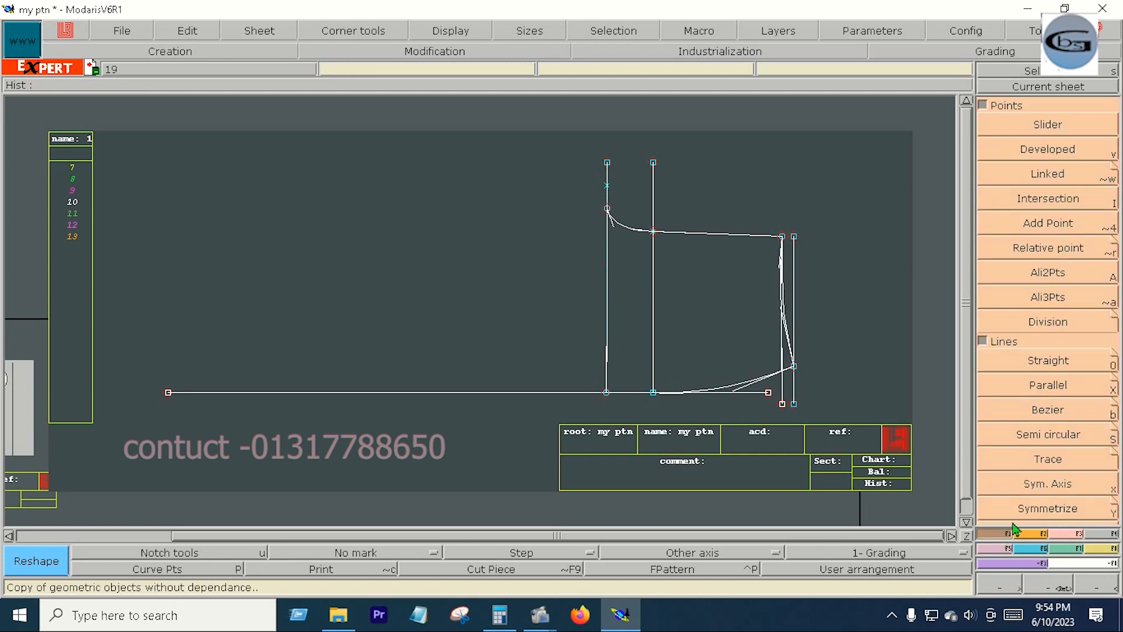
click(1037, 321)
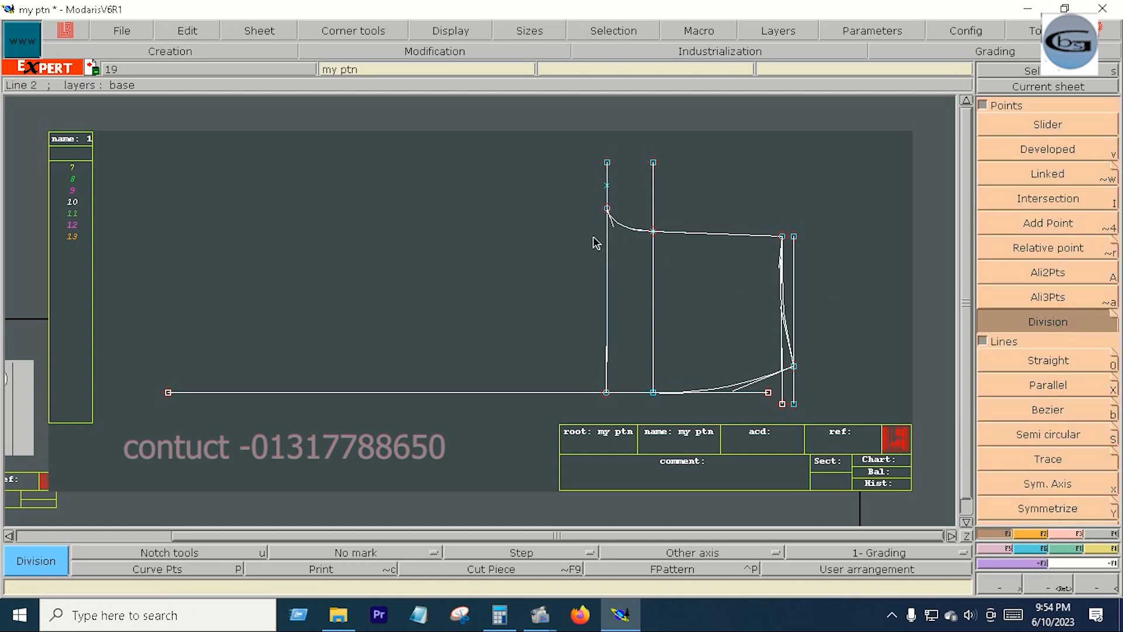
click(608, 209)
click(607, 393)
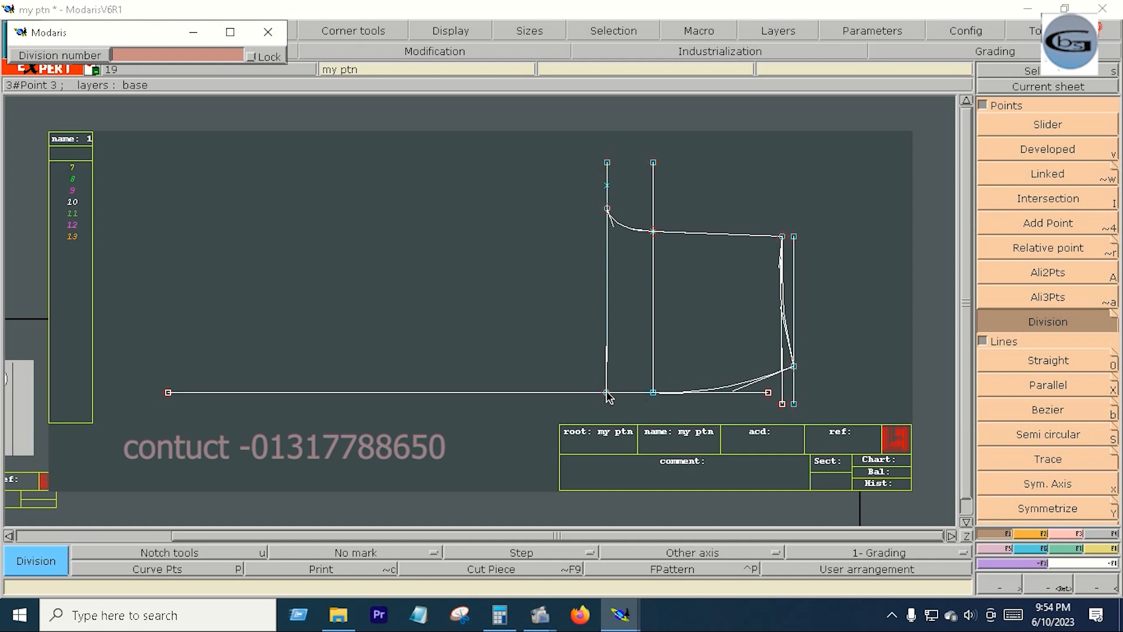
key(Return)
- Draw a vertical Bezier line upward from the baseline's left end
key(b)
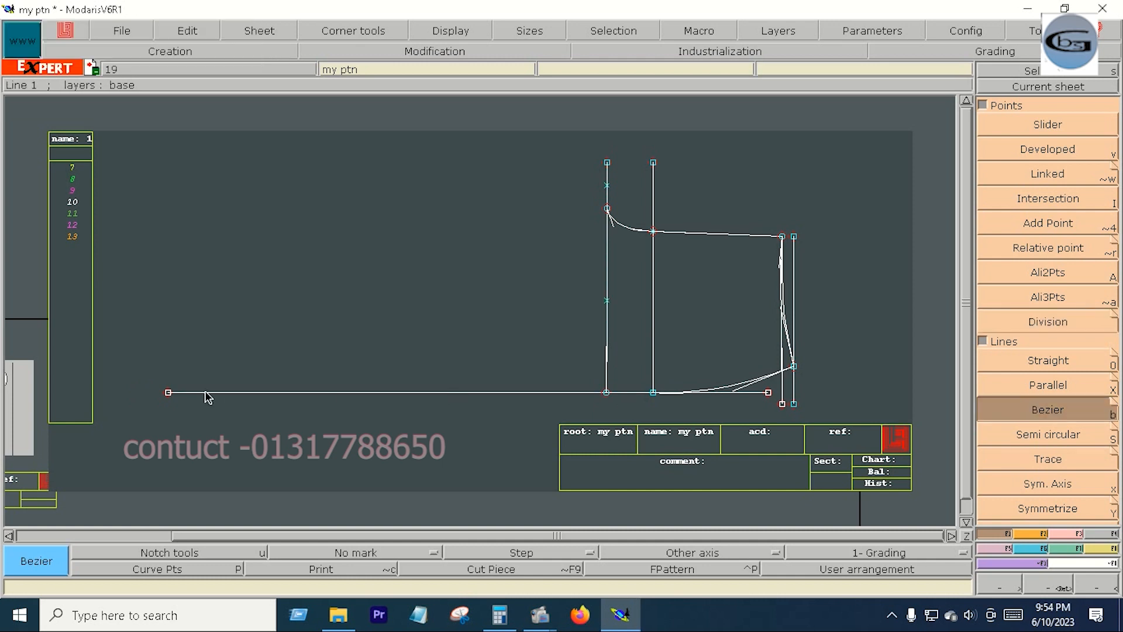
click(168, 394)
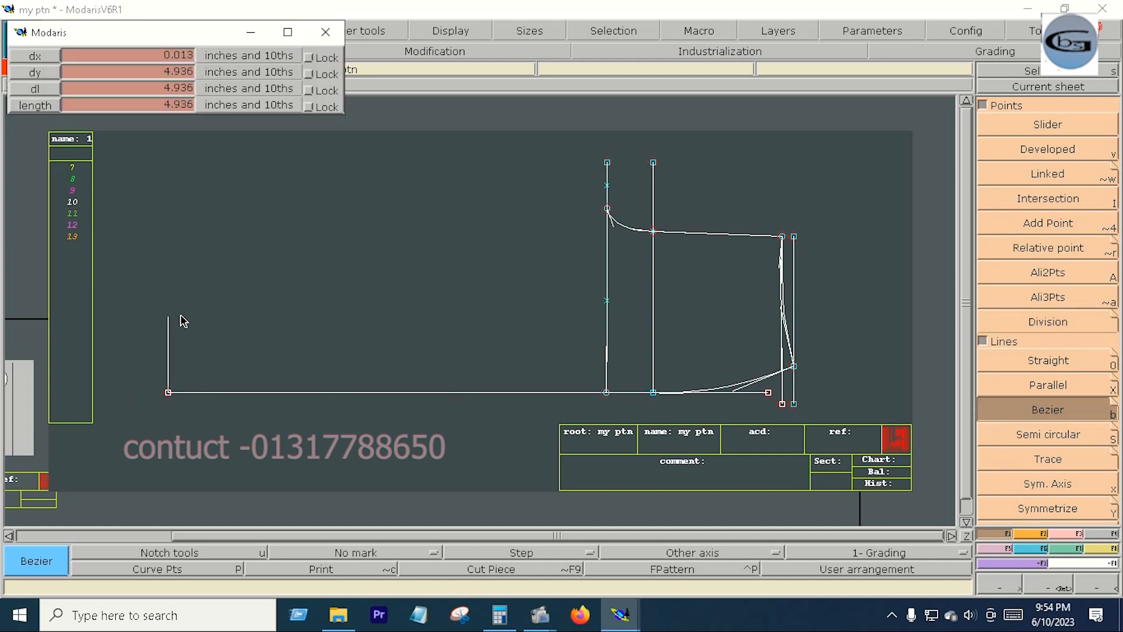
click(168, 199)
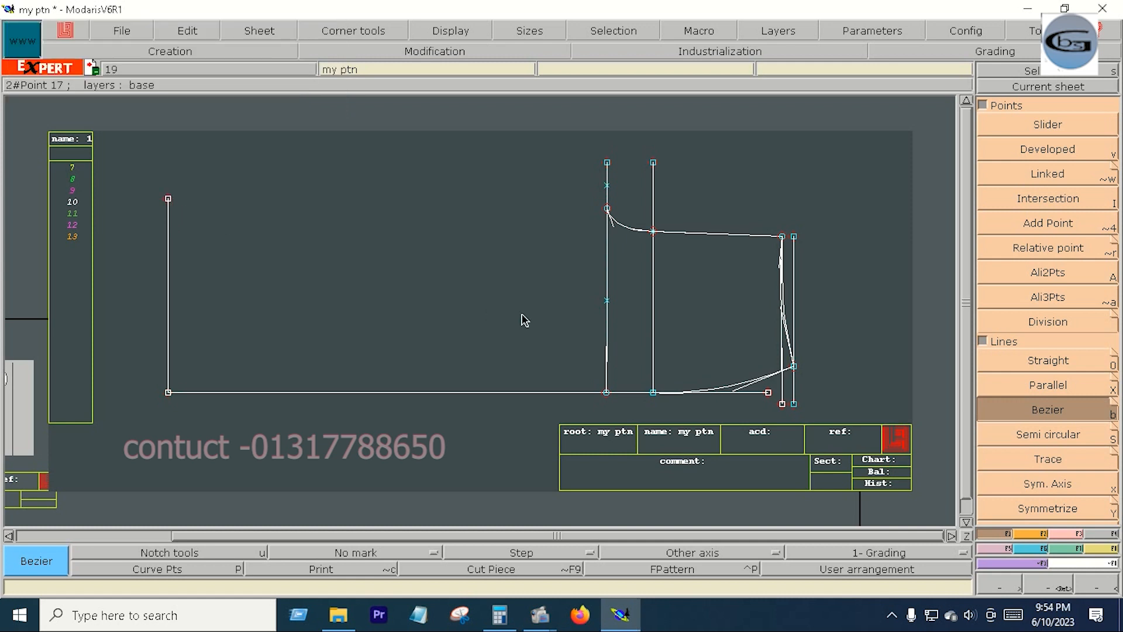
- Draw a horizontal Bezier line from the division point to the far-left vertical, and insert a point where they meet
click(608, 301)
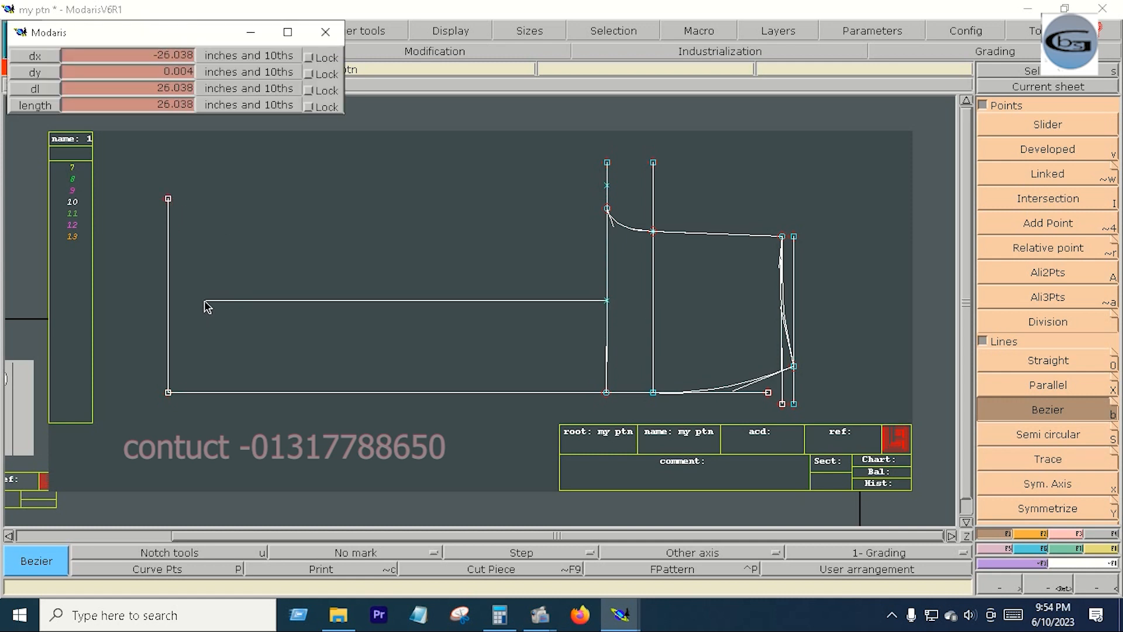
click(170, 301)
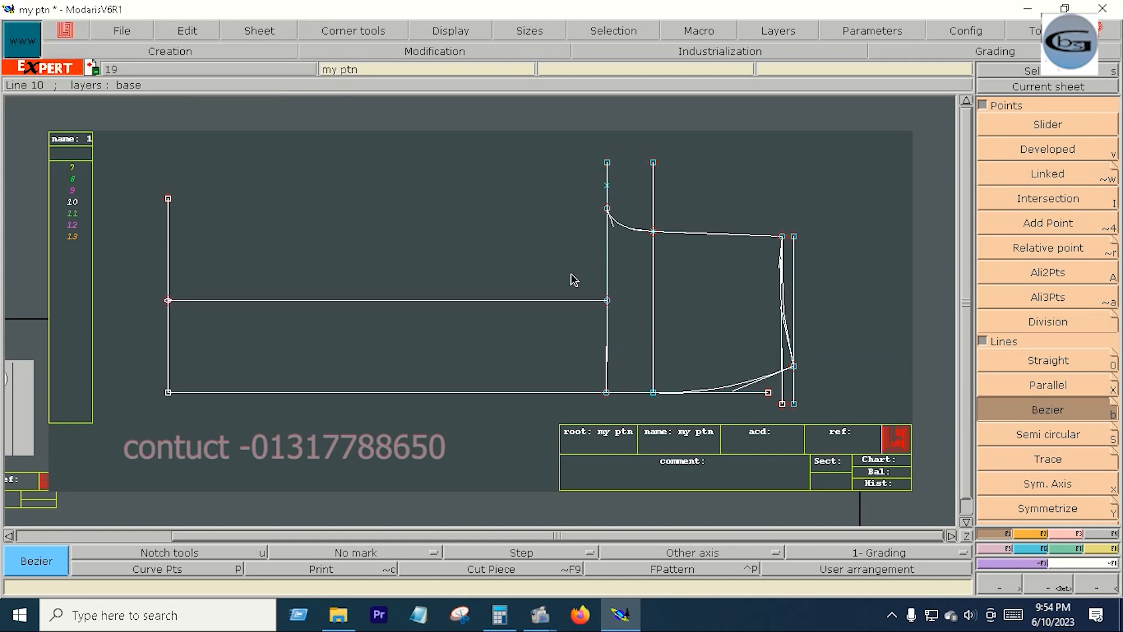
click(1063, 534)
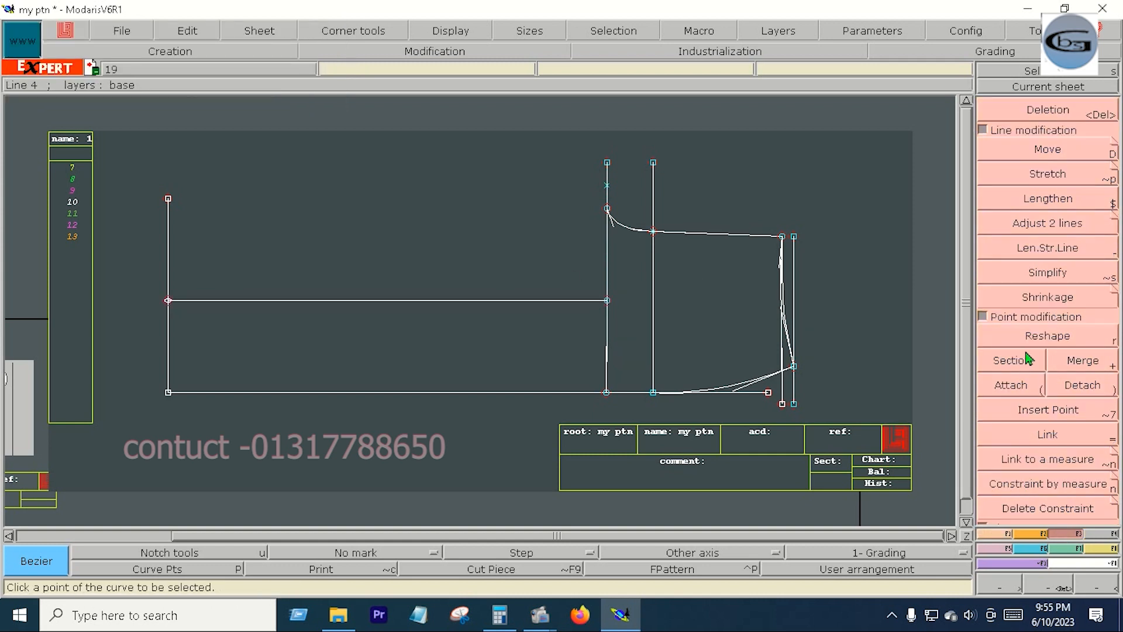
click(1047, 410)
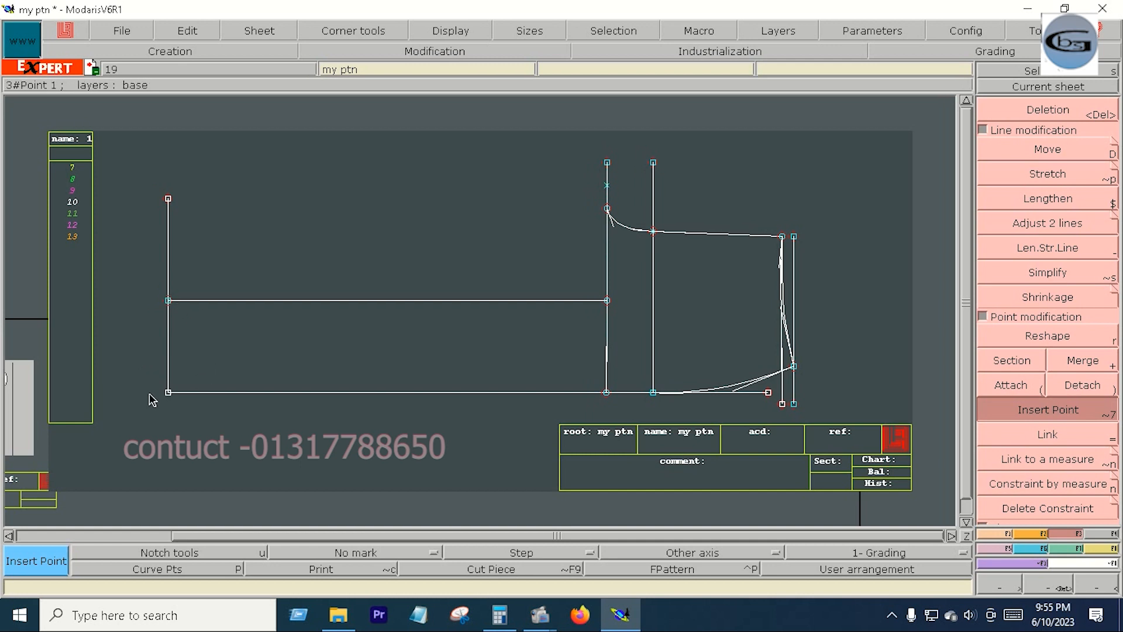
- Create developed points 4 inches below and above the horizontal line's end on the far-left vertical
click(995, 533)
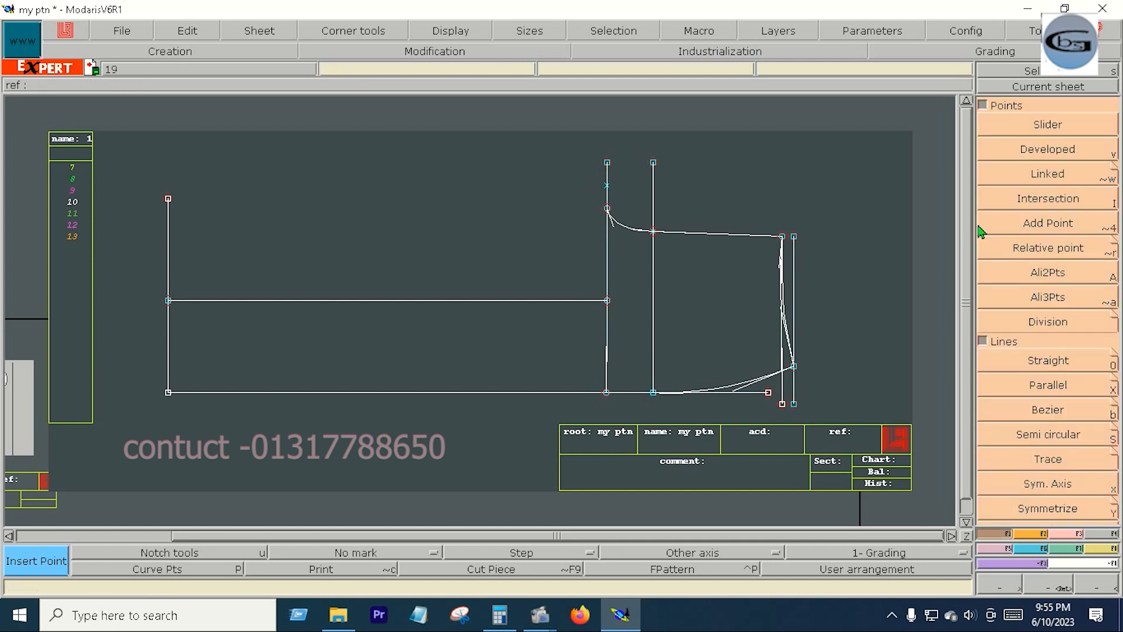
click(1049, 150)
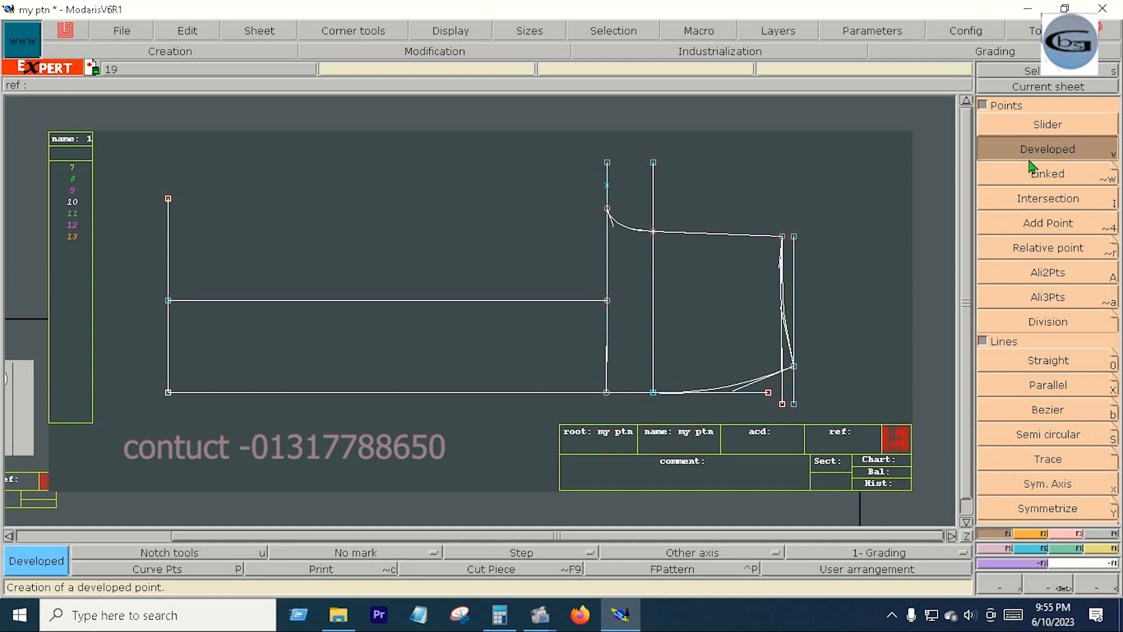
click(169, 302)
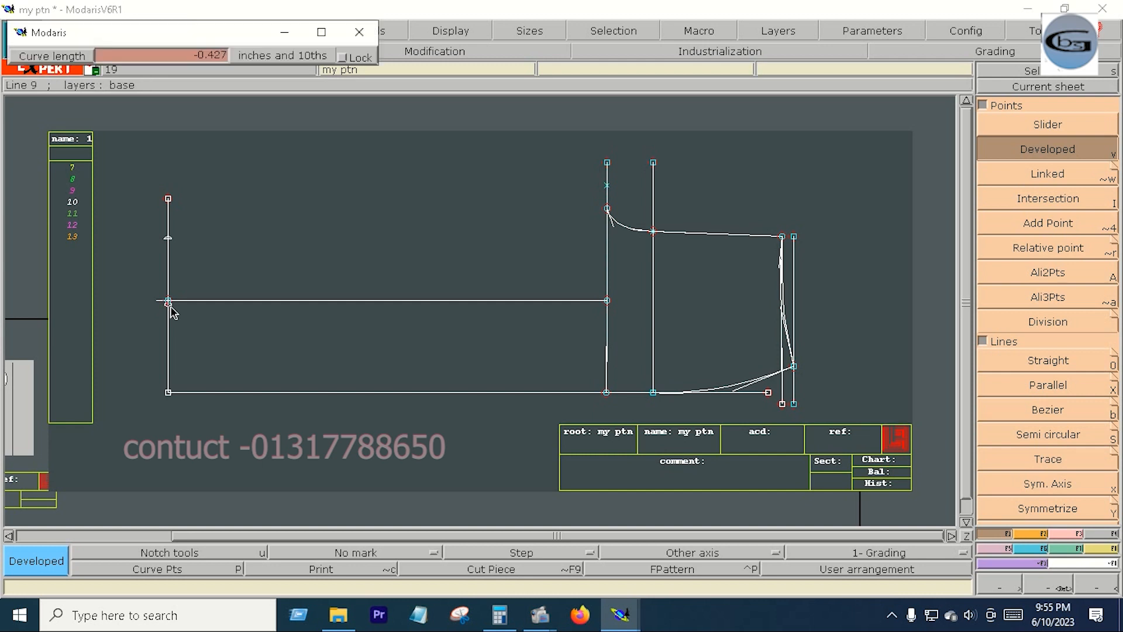
key(Down)
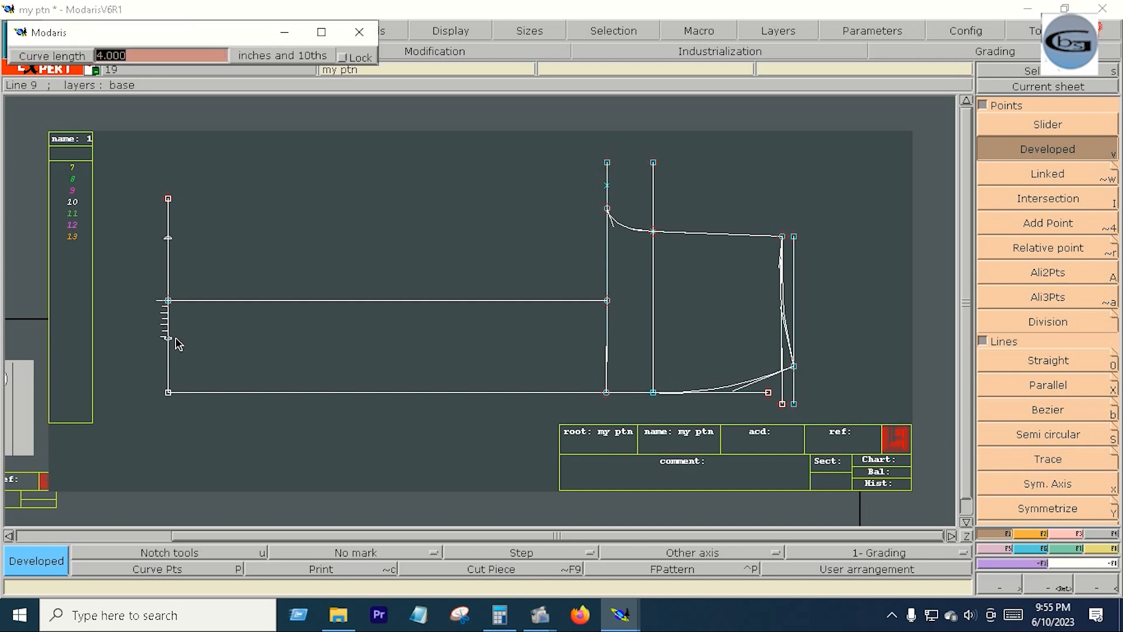
text(-4.000)
key(Return)
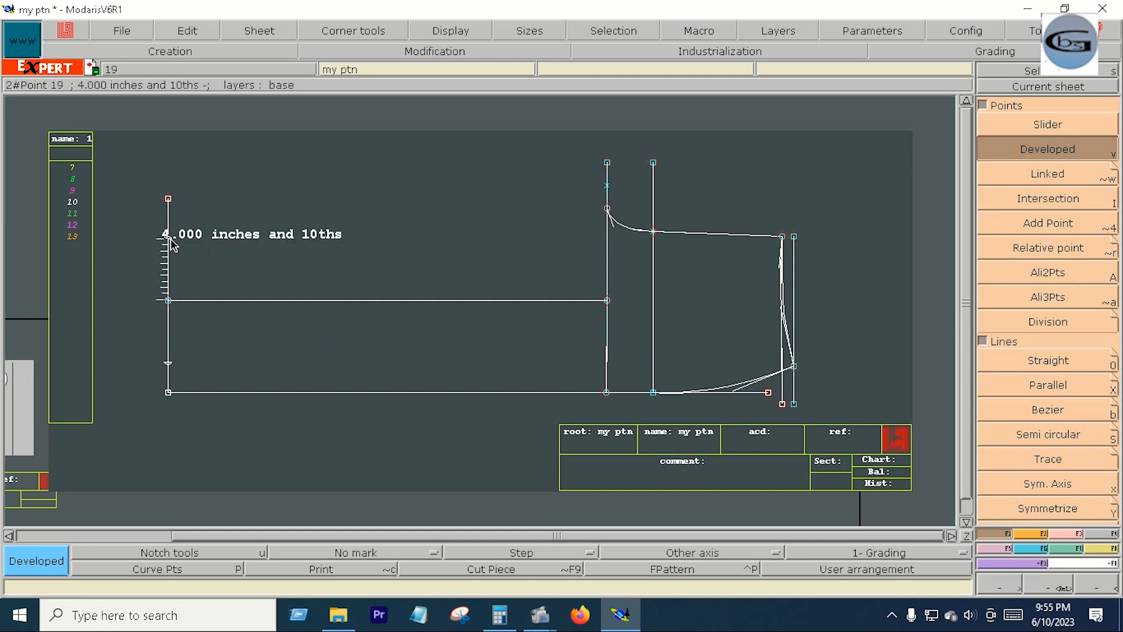
- Create developed points 0.75 inch on either side of the upper 4-inch point, and insert points at all four marks on the vertical
click(170, 242)
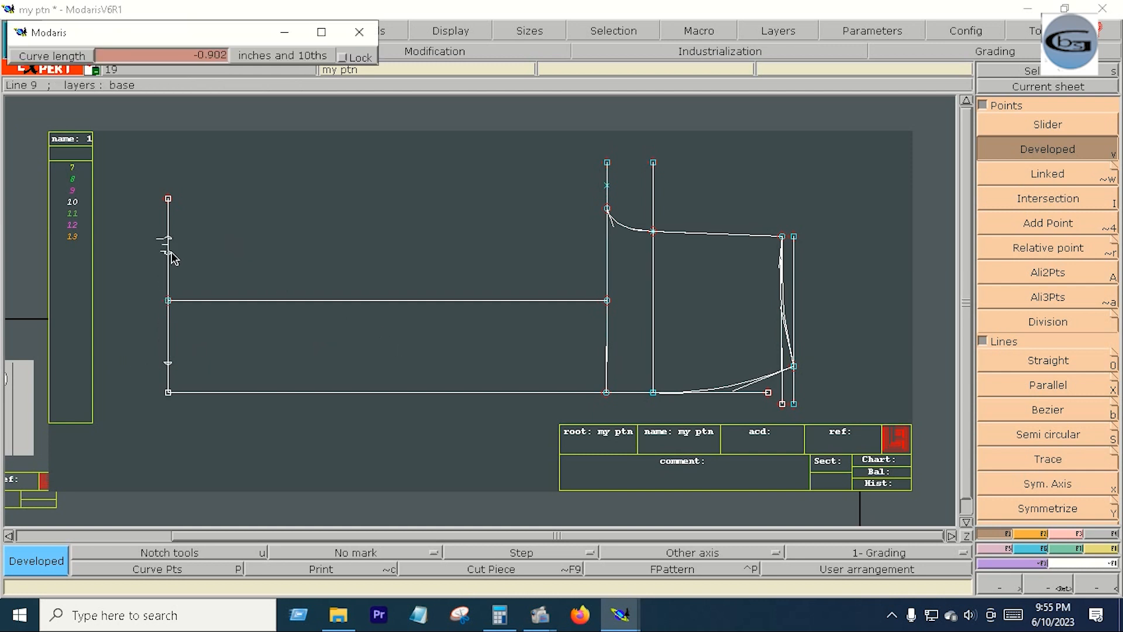
key(Down)
key(BackSpace)
key(Return)
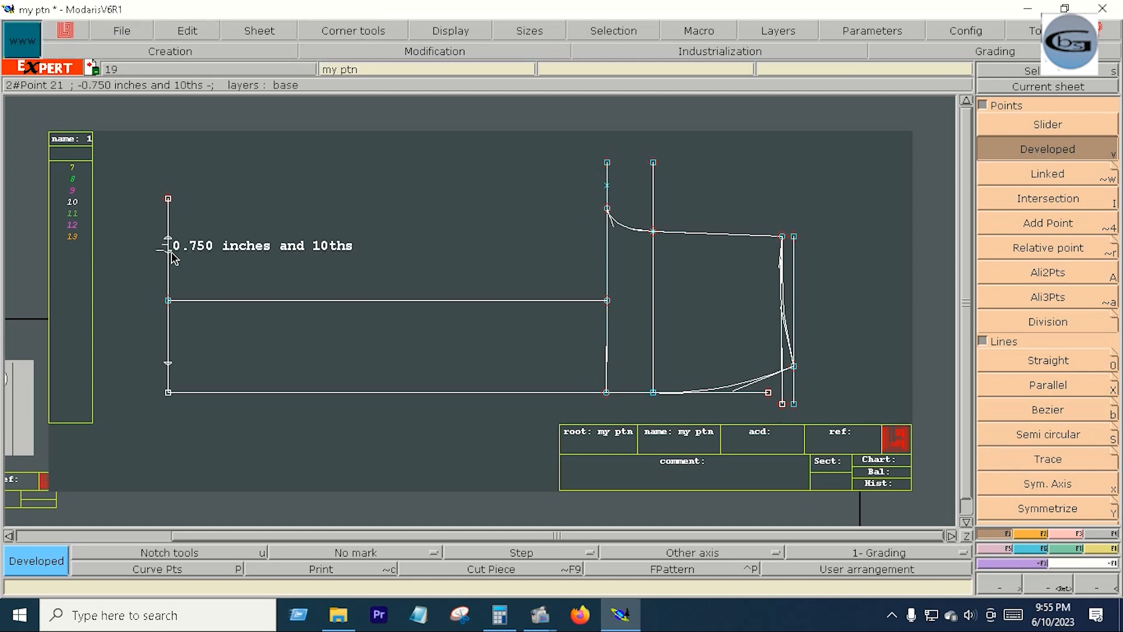
click(169, 233)
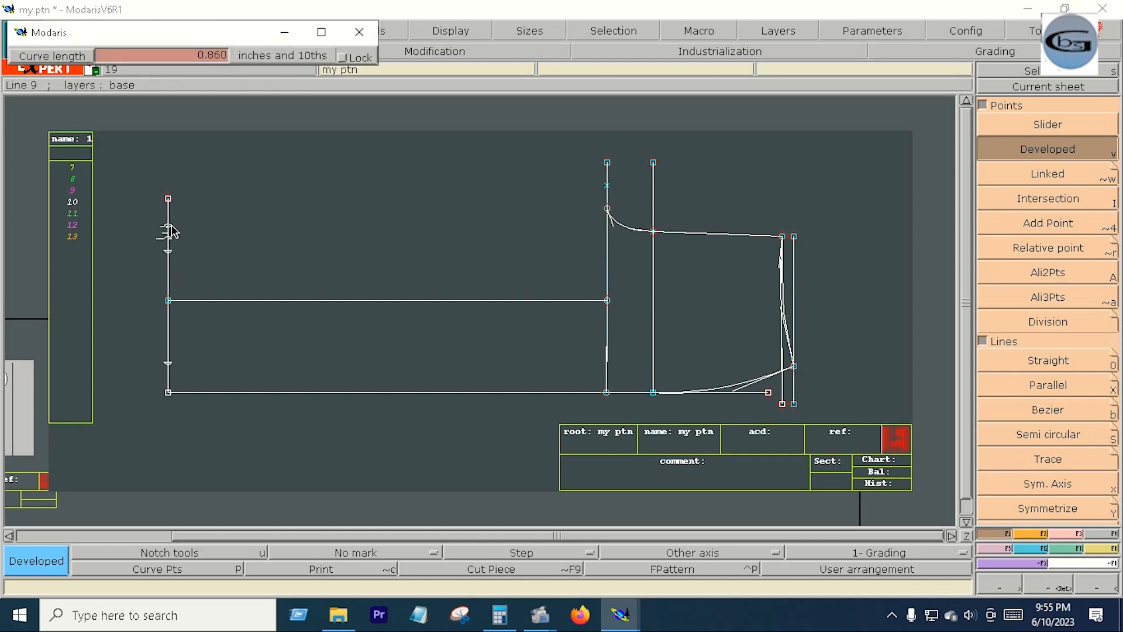
key(BackSpace)
key(Return)
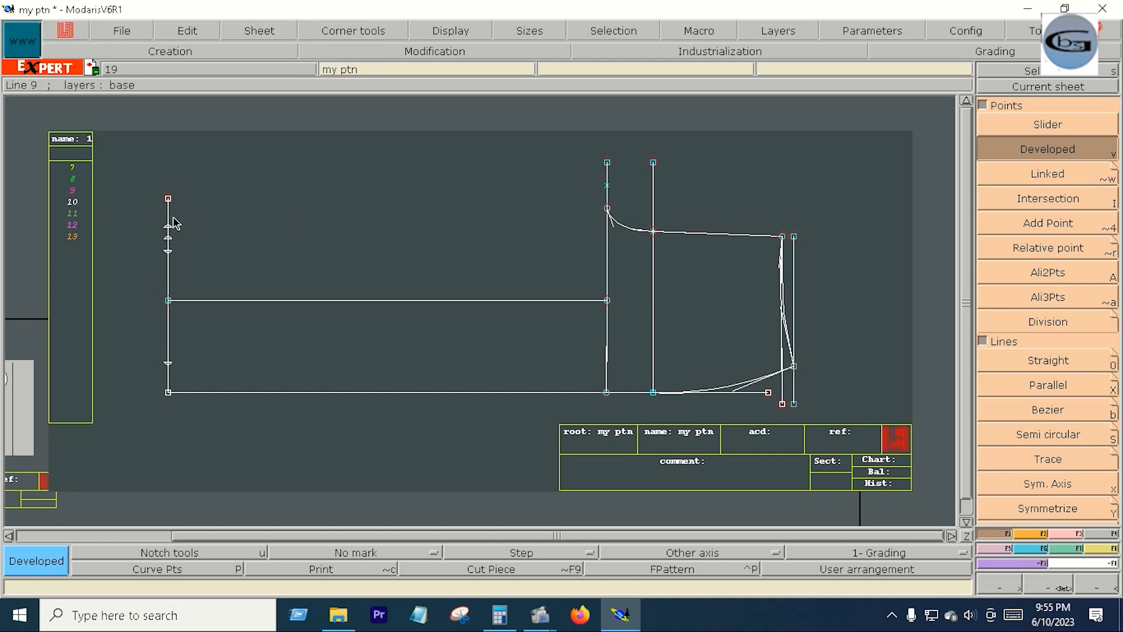
click(1059, 533)
click(1051, 416)
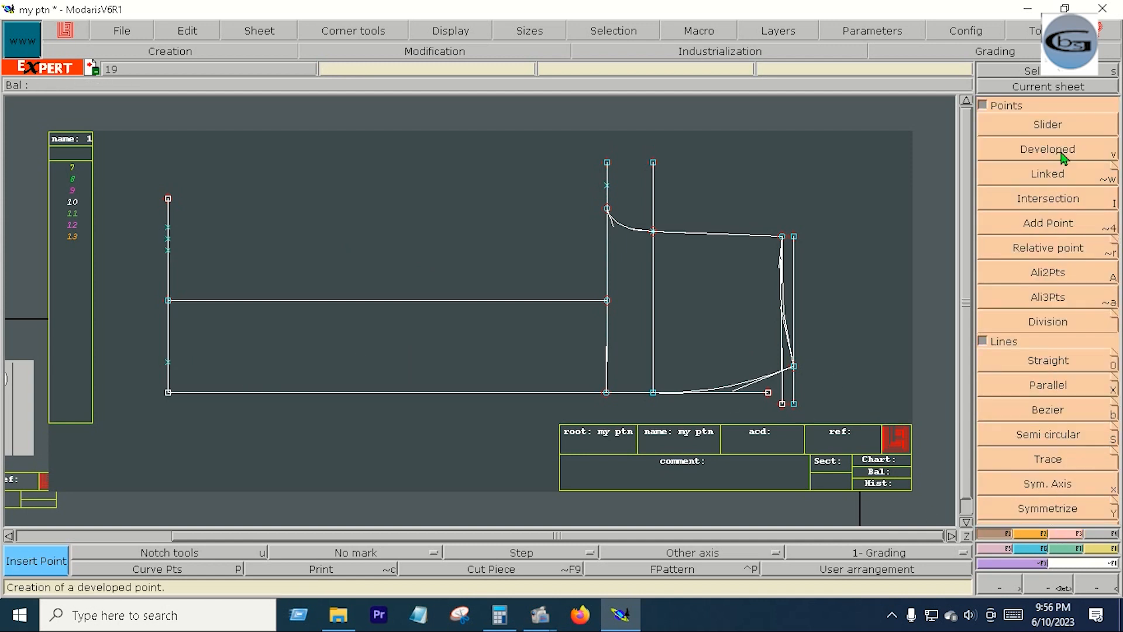
- Create a developed point on the middle horizontal line, 14 inches from its right end
click(1061, 154)
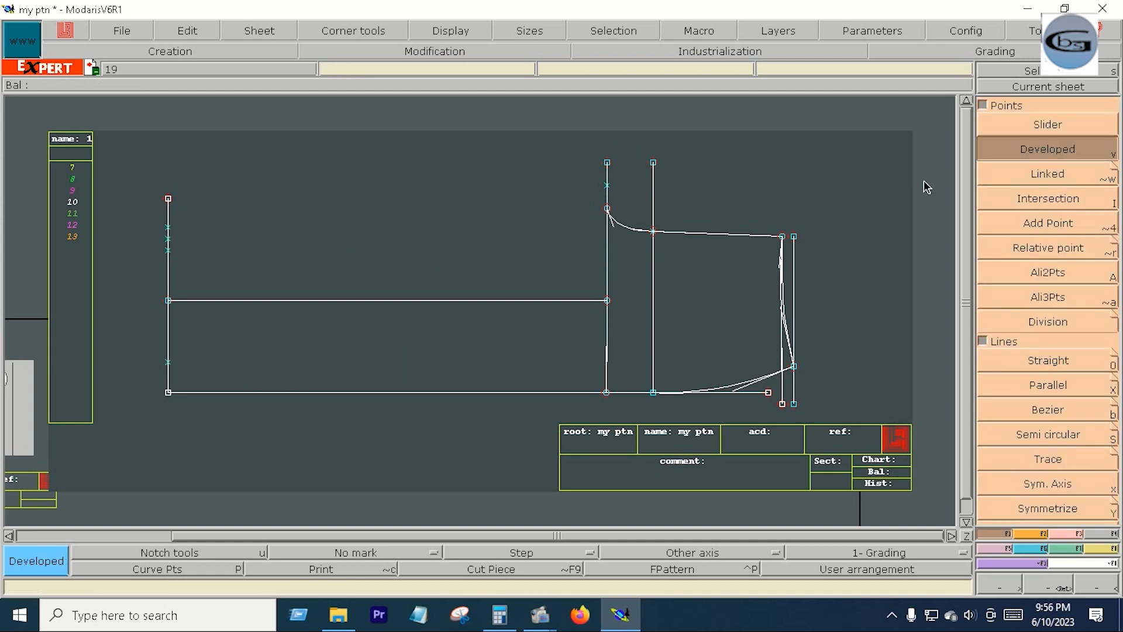
click(608, 300)
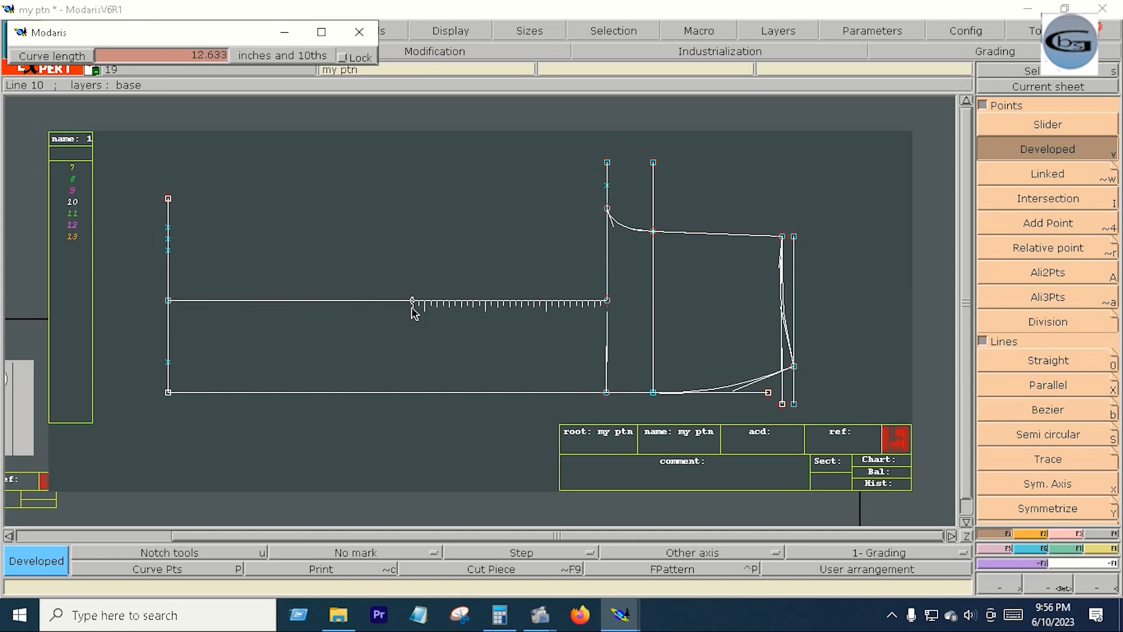
click(391, 301)
- Draw vertical Bezier lines from the 14-inch point, one down to the base line and one up beyond the far-left vertical's upper end
key(b)
click(390, 302)
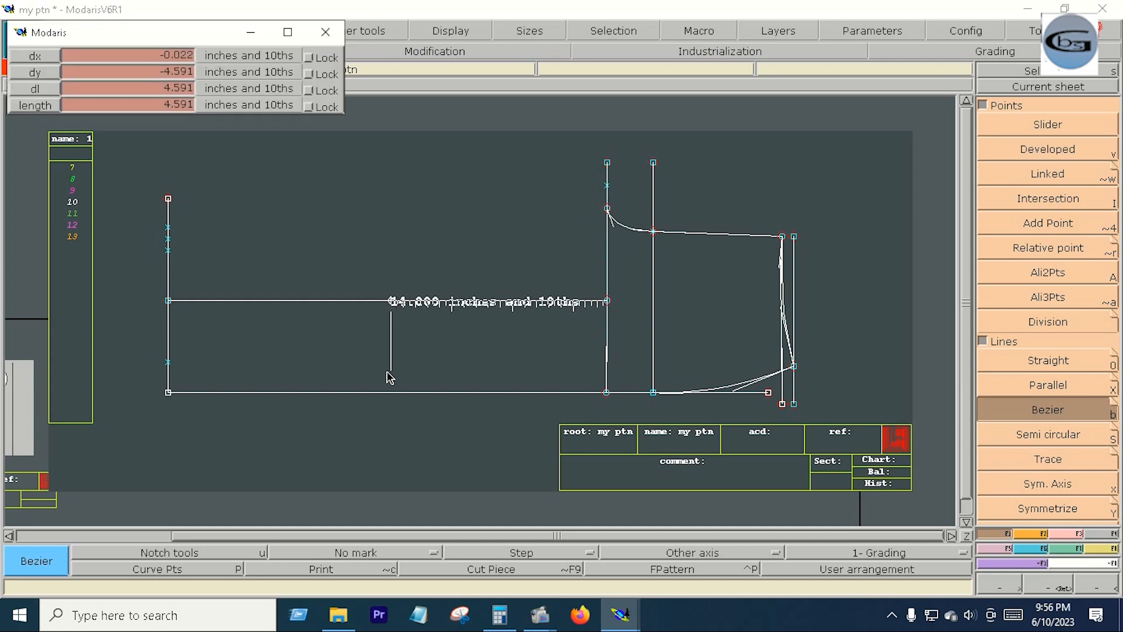
click(391, 392)
click(391, 302)
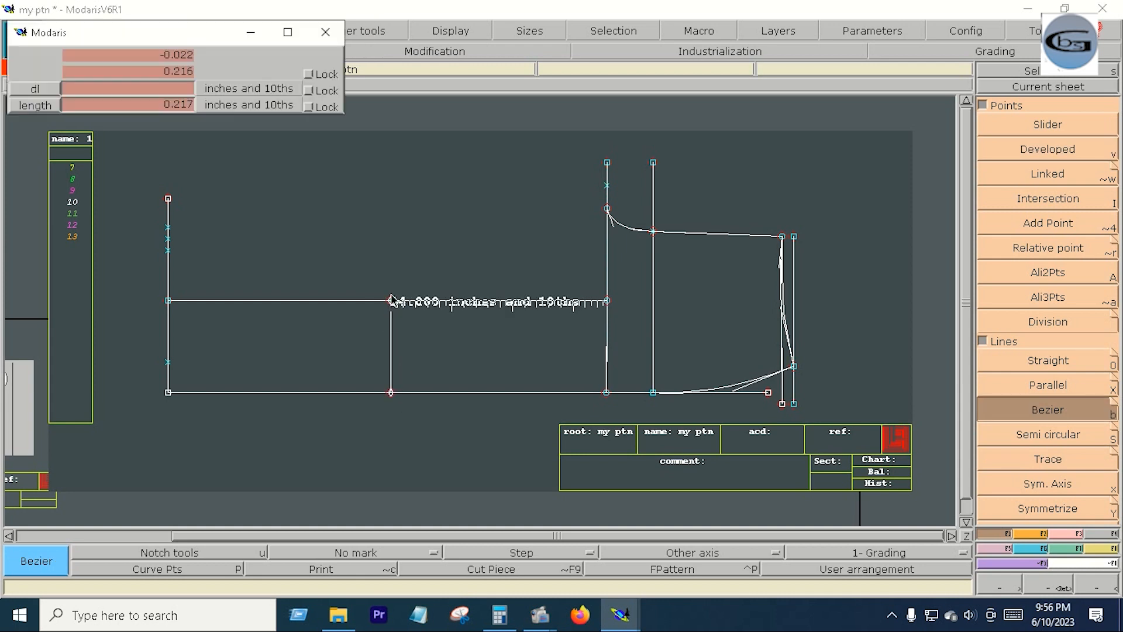
click(391, 174)
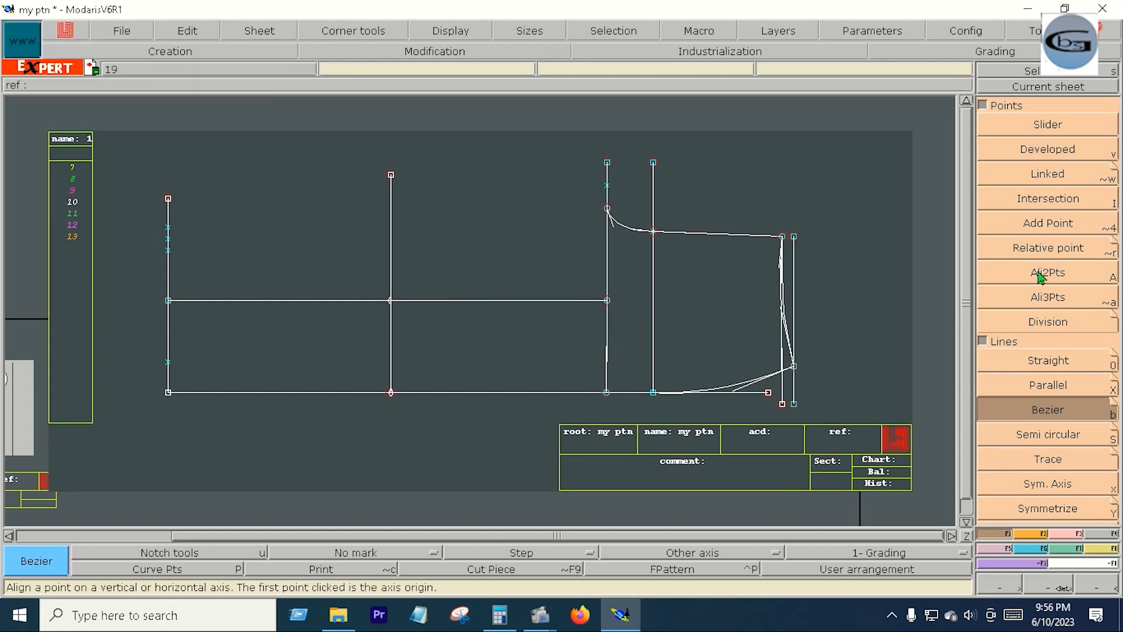
- Create developed points 5 inches above and below the middle horizontal line on the new vertical
click(1049, 153)
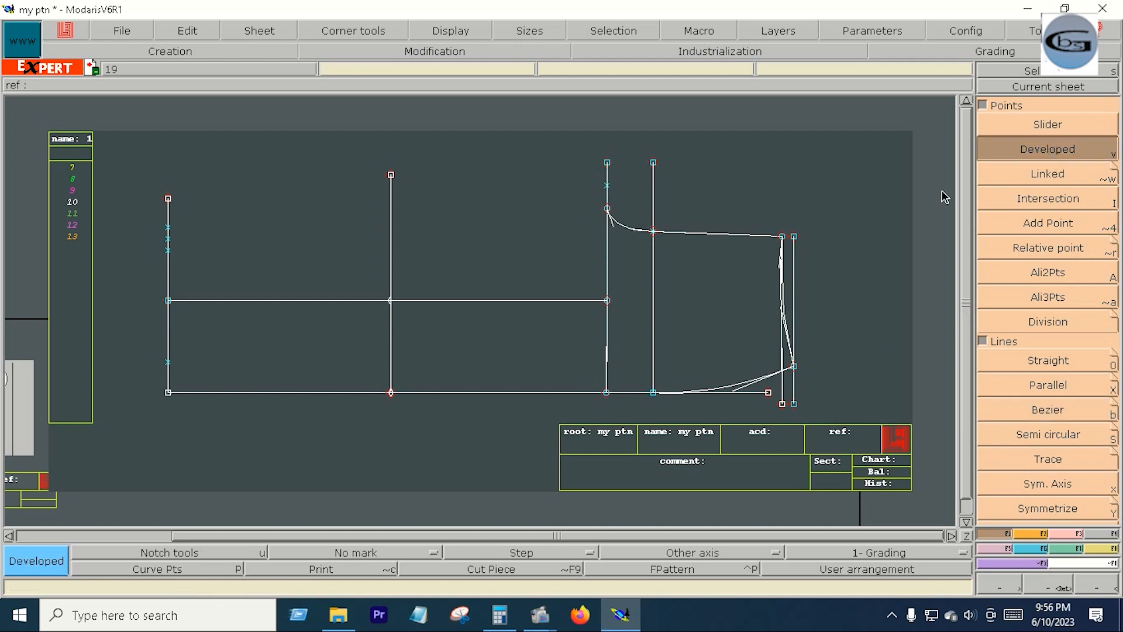
click(392, 305)
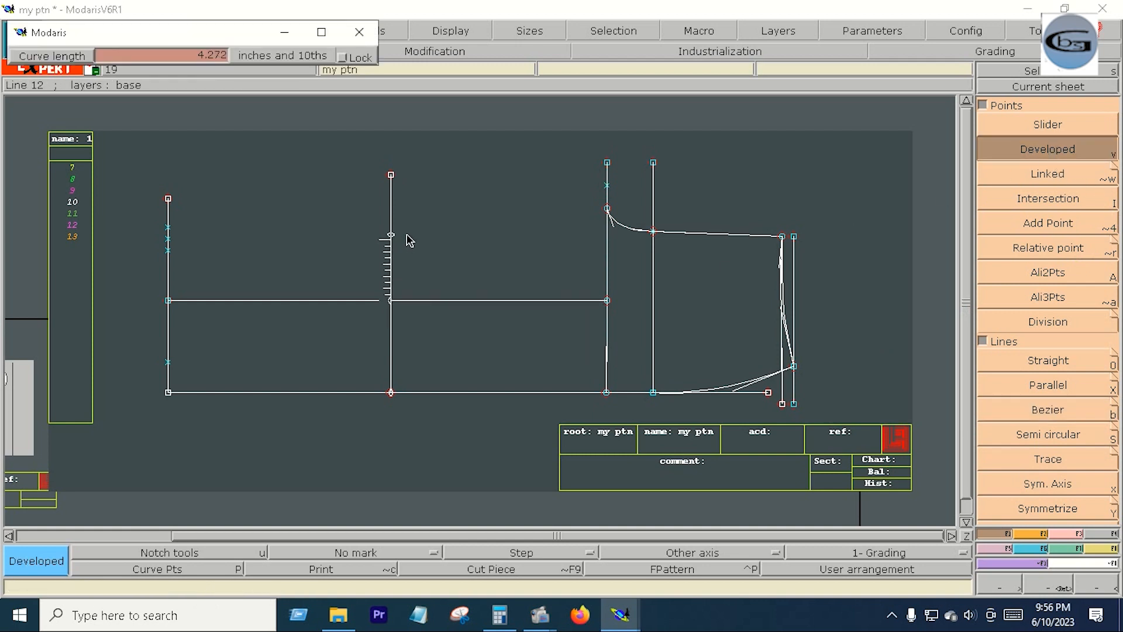
key(Down)
text(5)
key(Return)
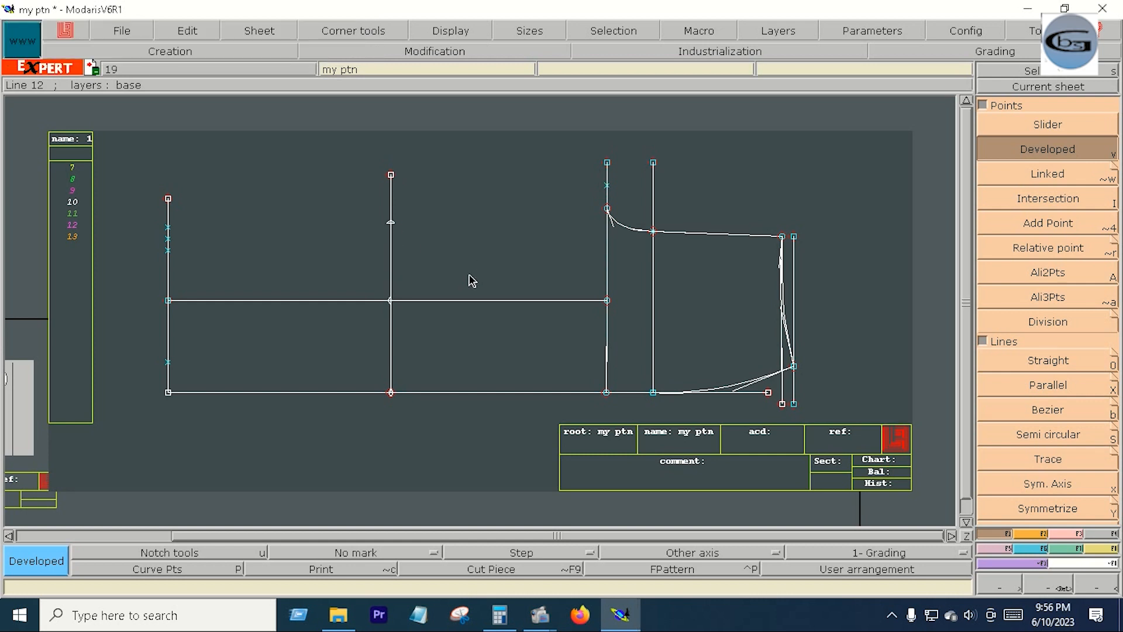
click(386, 302)
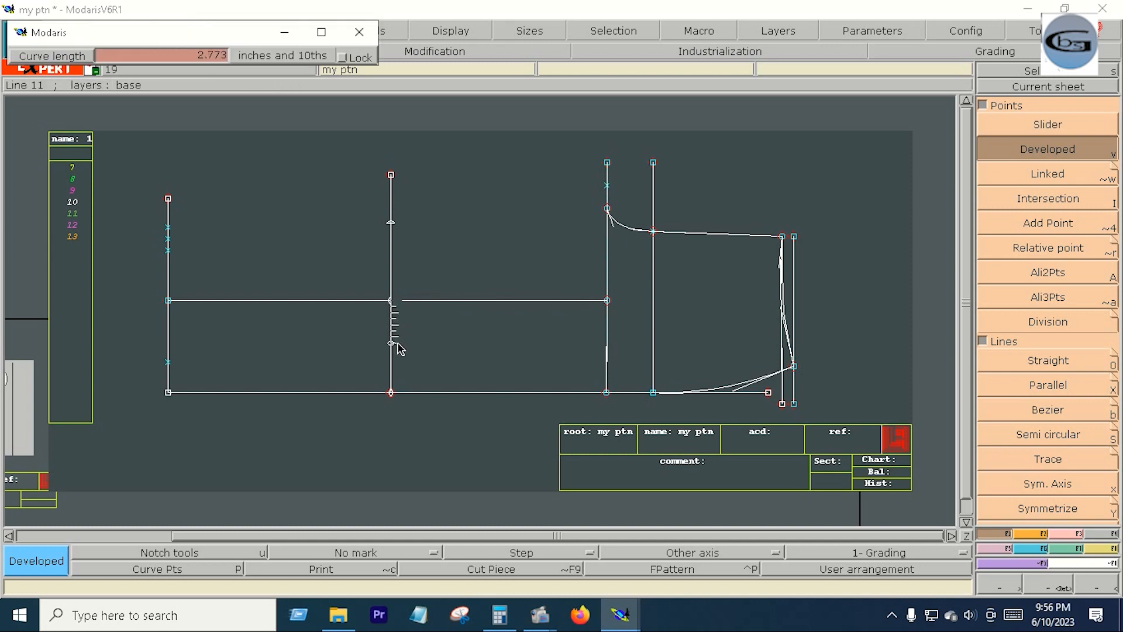
click(390, 379)
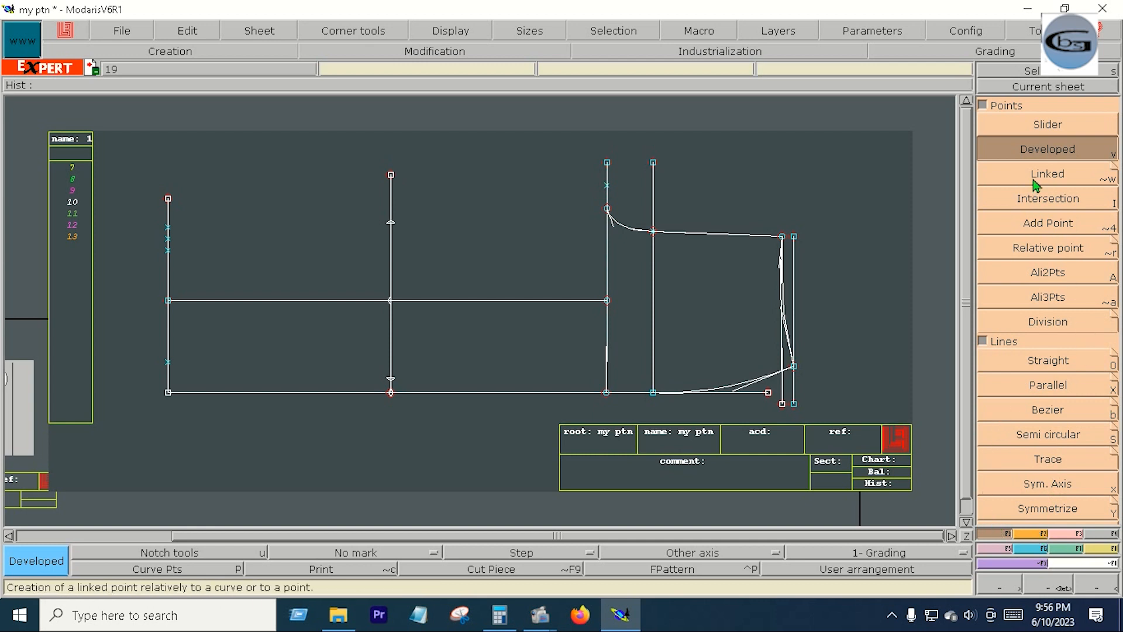
- Create developed points 0.75 inch on either side of the upper 5-inch point, and insert points at these two marks and the lower 5-inch mark
click(392, 230)
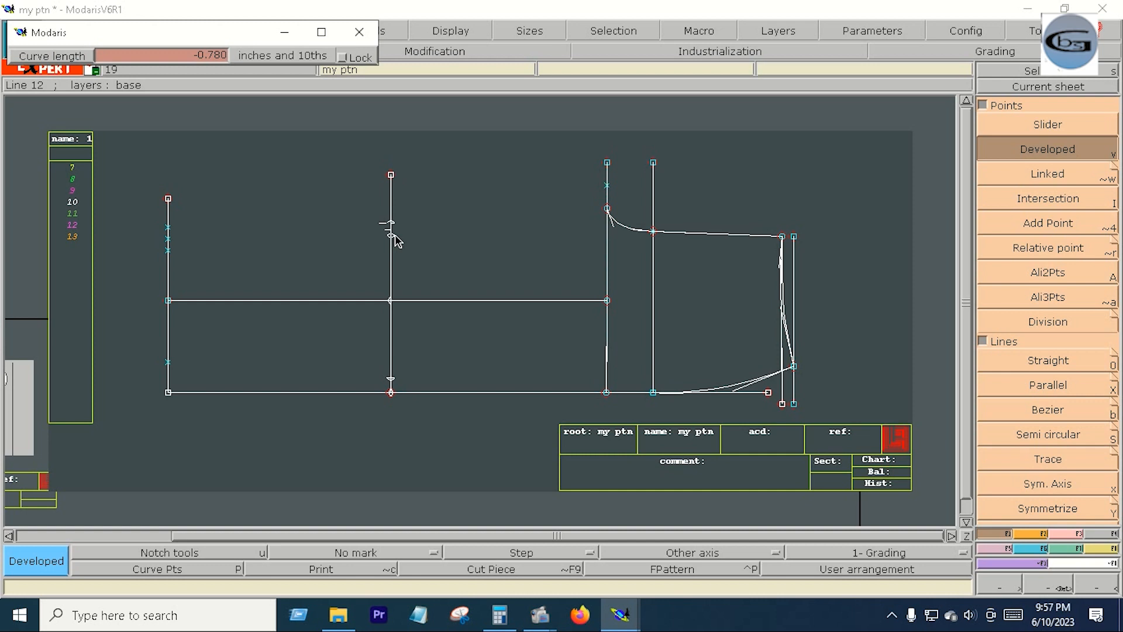
key(Down)
key(BackSpace)
text(-.75)
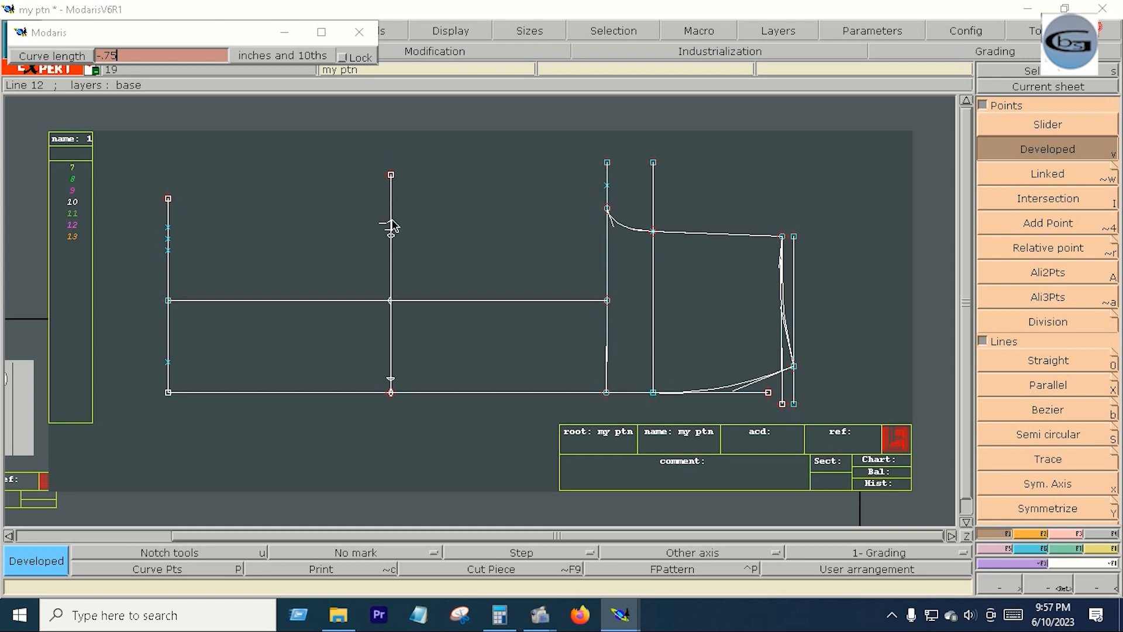
click(392, 221)
key(Down)
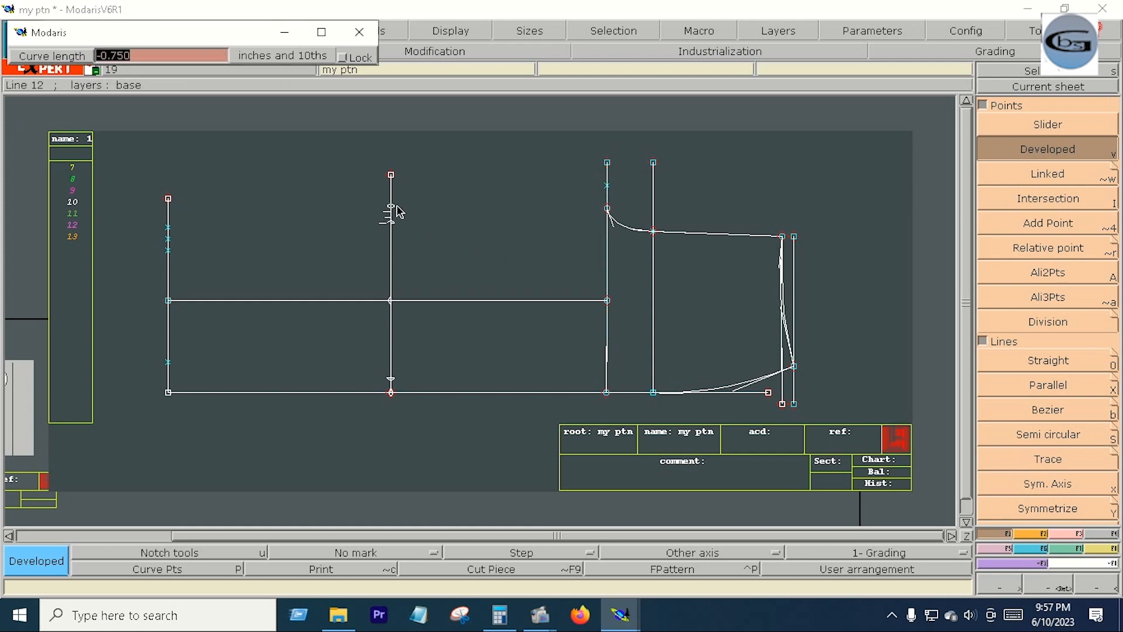
key(BackSpace)
key(Return)
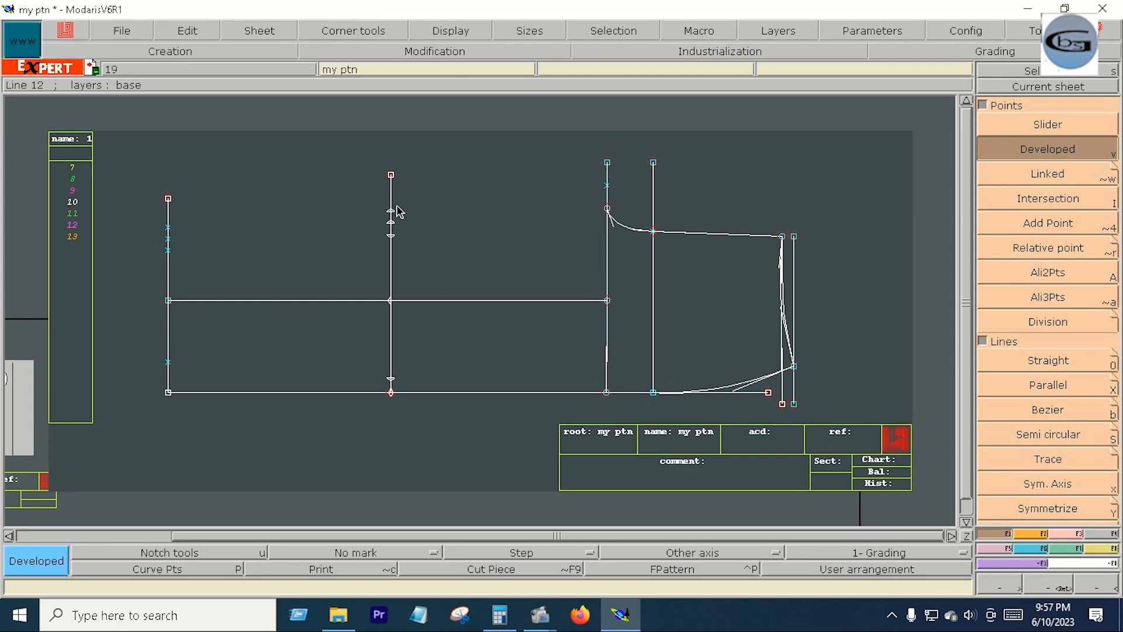
click(1073, 533)
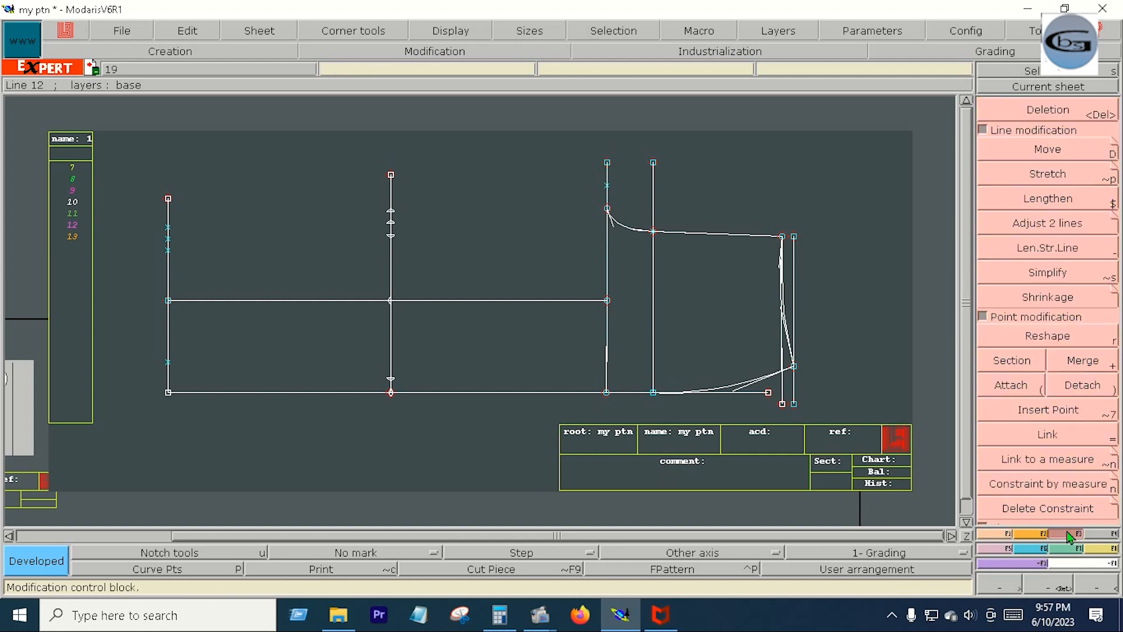
click(1048, 411)
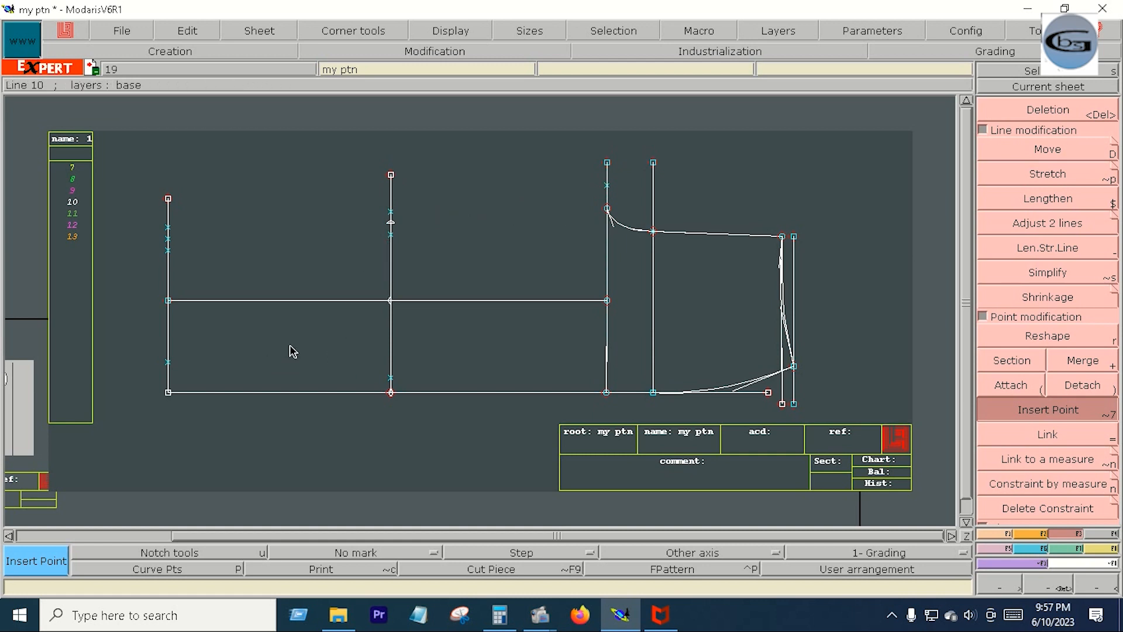
- Draw a Bezier curve from the far-left vertical's uppermost inserted point through the new vertical's uppermost inserted point to the armhole vertical's upper end
click(979, 536)
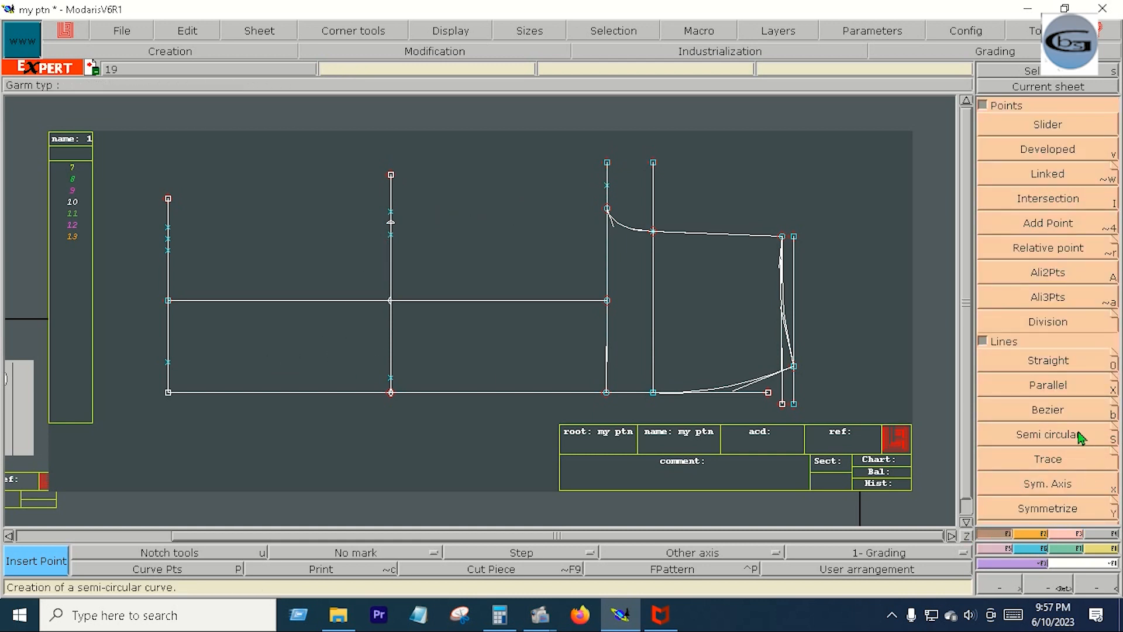
click(1061, 412)
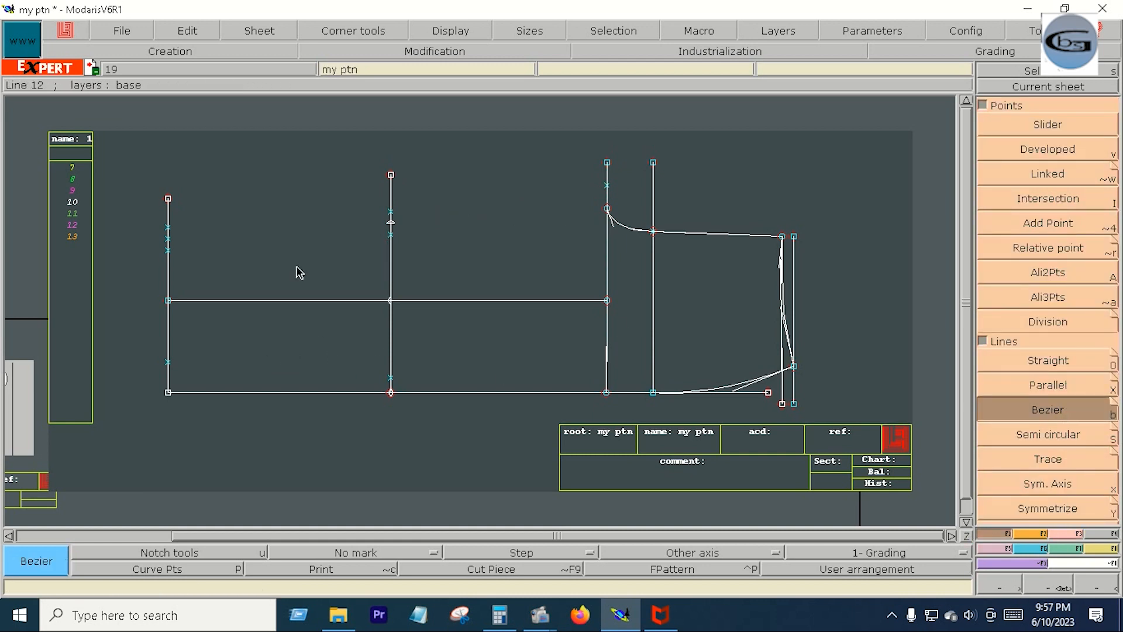
click(169, 227)
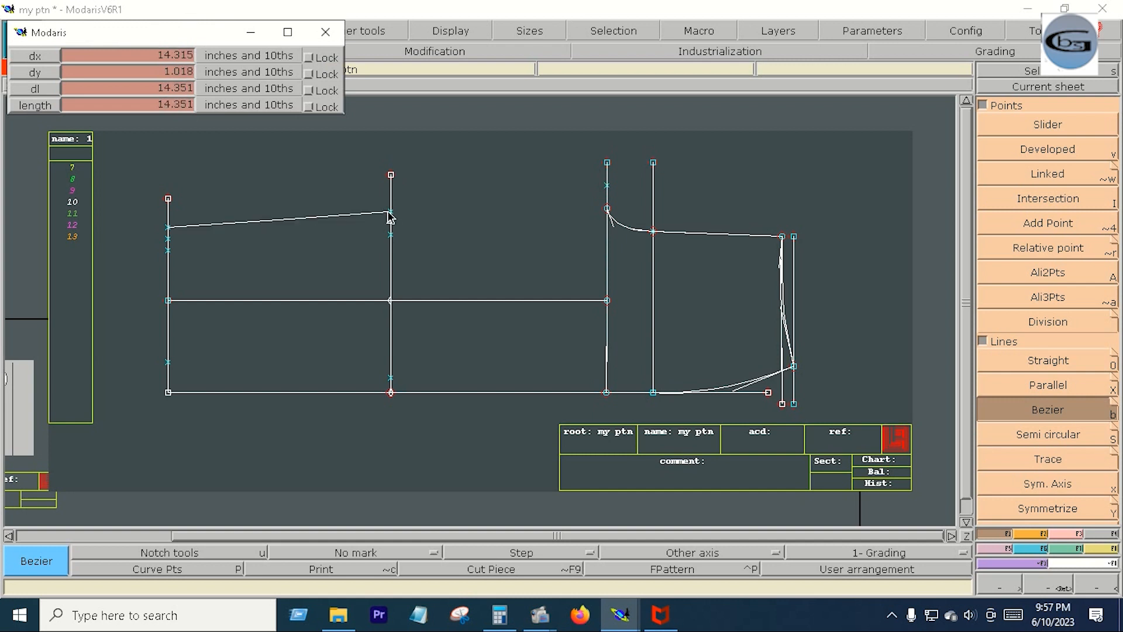
click(388, 212)
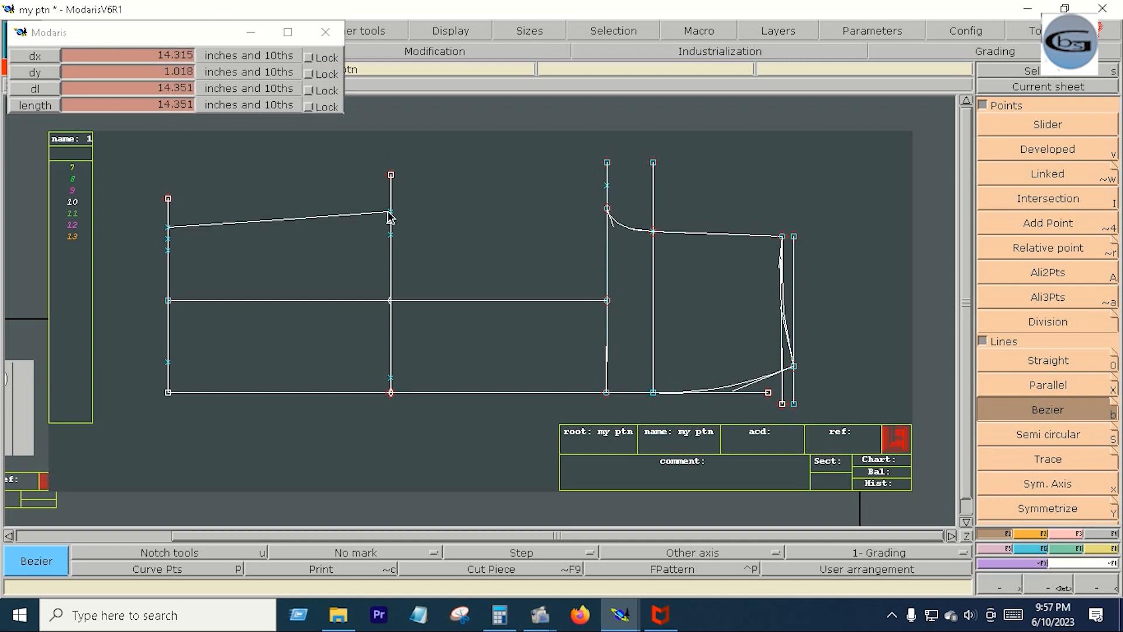
click(607, 164)
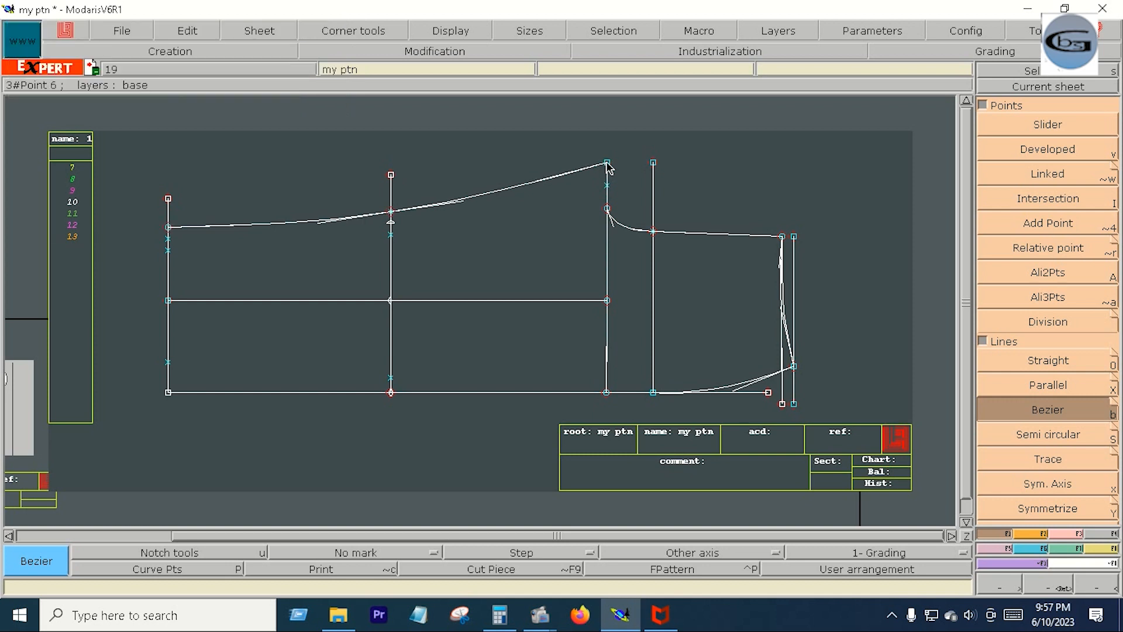
- Draw a second Bezier curve through the lower 0.75-inch points on both verticals, ending at the armhole curve's start
click(169, 251)
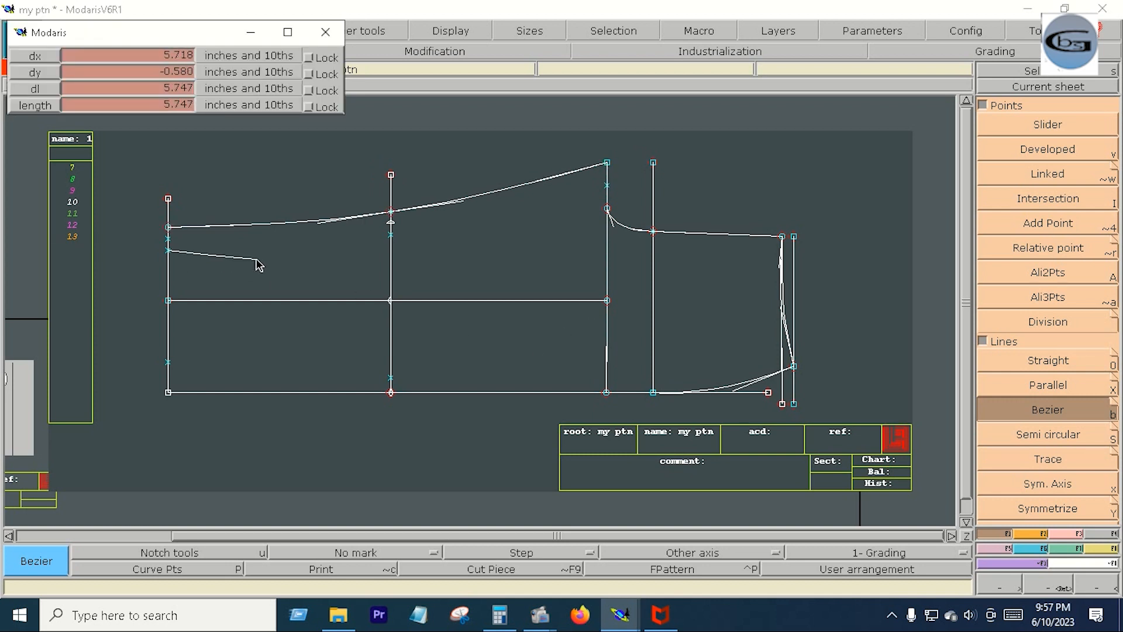
click(390, 235)
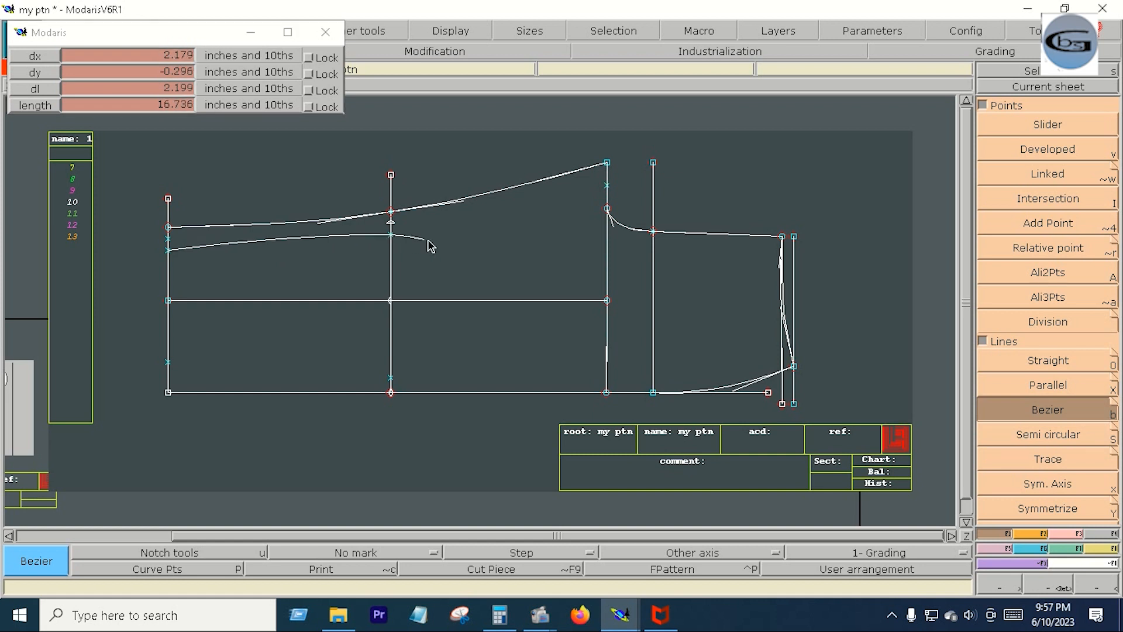
click(606, 209)
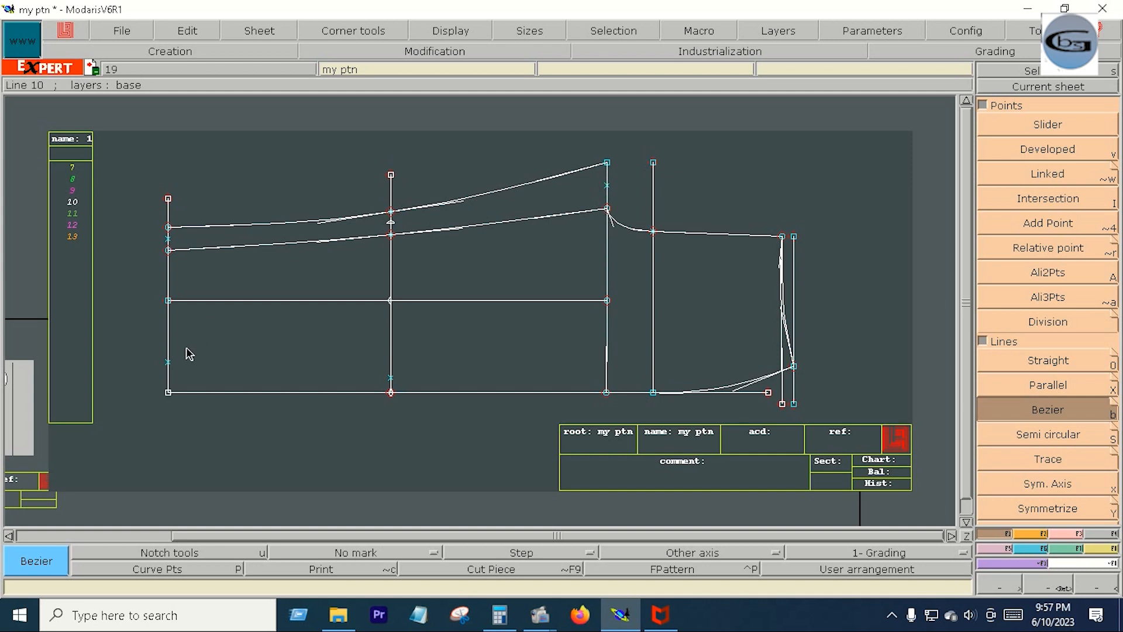
- Draw a Bezier curve through the lower inserted points on both verticals, ending where the armhole vertical meets the base line
click(169, 363)
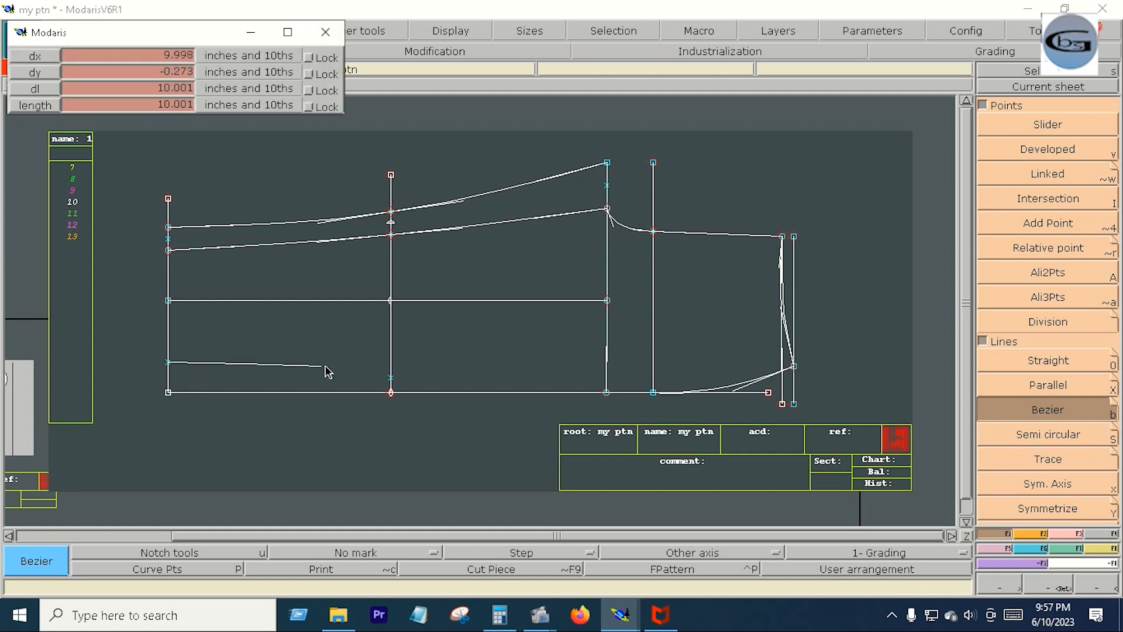
click(391, 377)
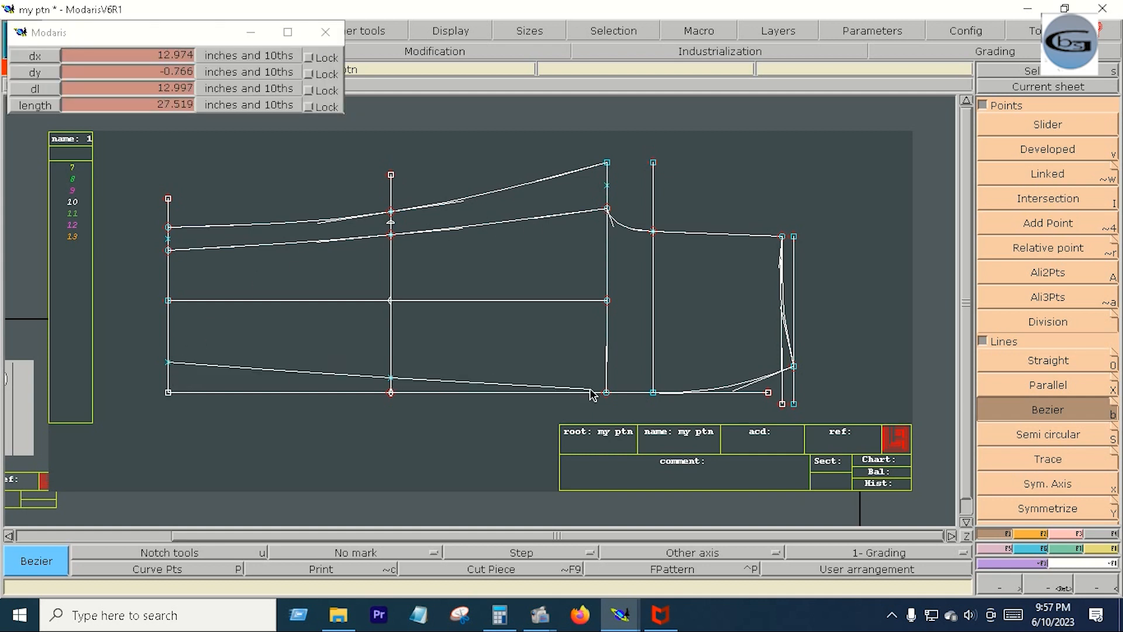
right_click(606, 393)
- Reshape the lowest curve and the curve ending at the armhole to smooth their right ends
click(1067, 533)
click(1069, 338)
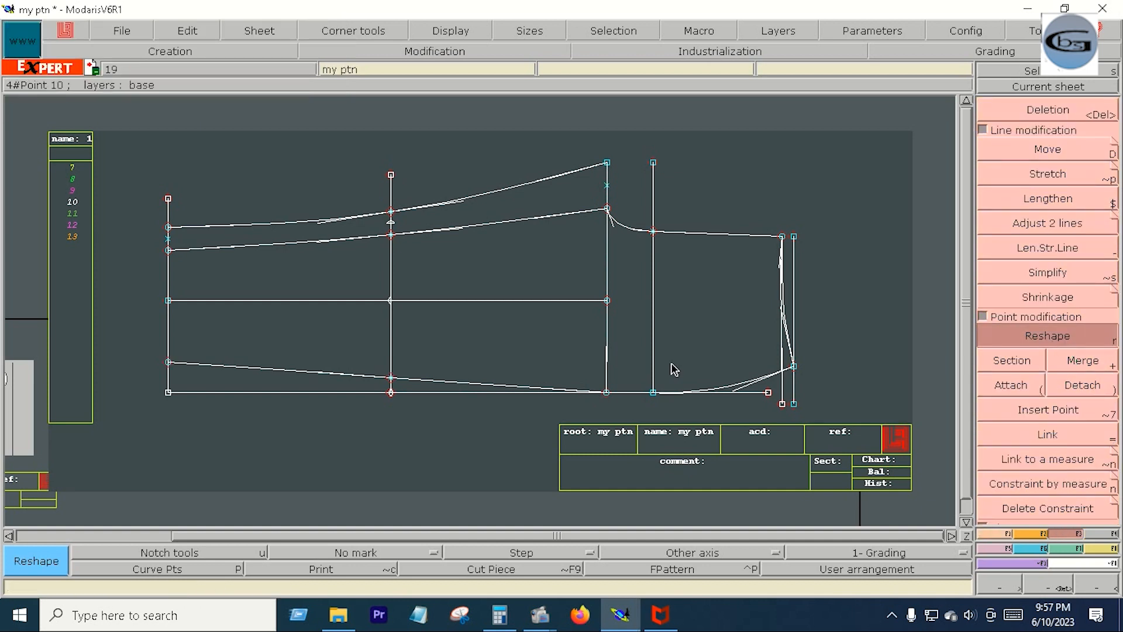
click(553, 388)
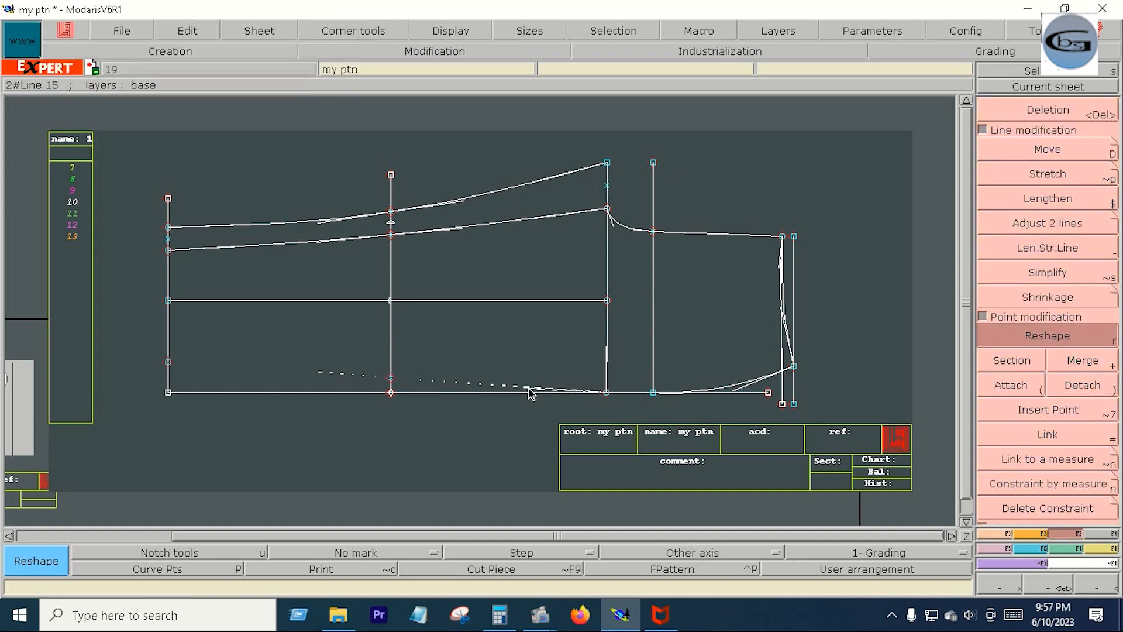
click(523, 388)
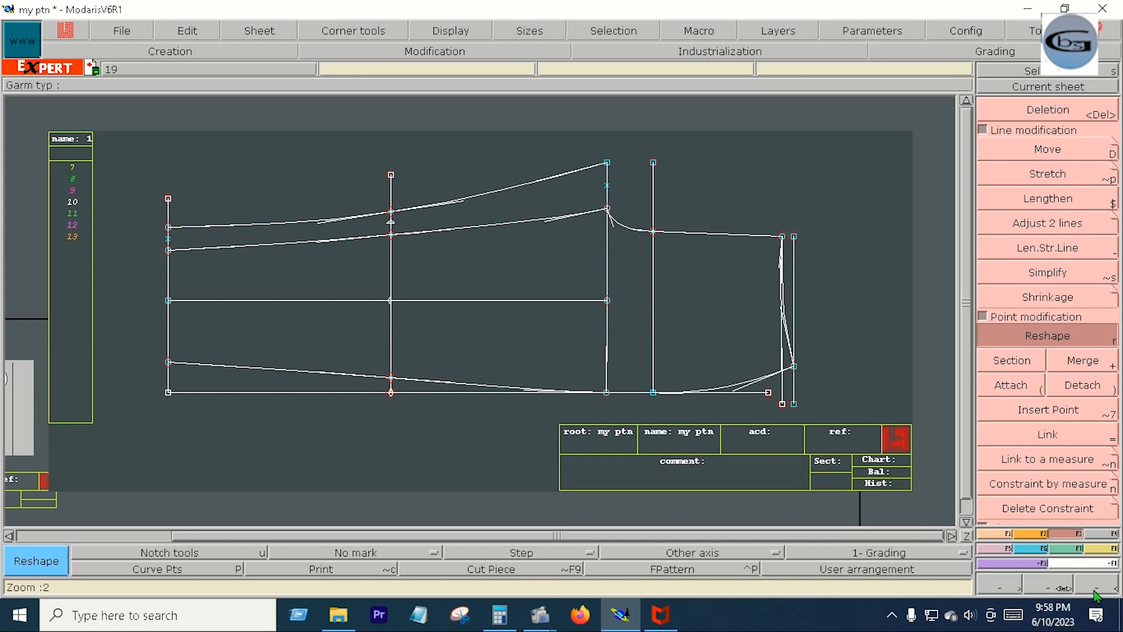
- Create a dynamic length measure along the second curve, from the armhole curve's start to the far-left vertical
click(1108, 549)
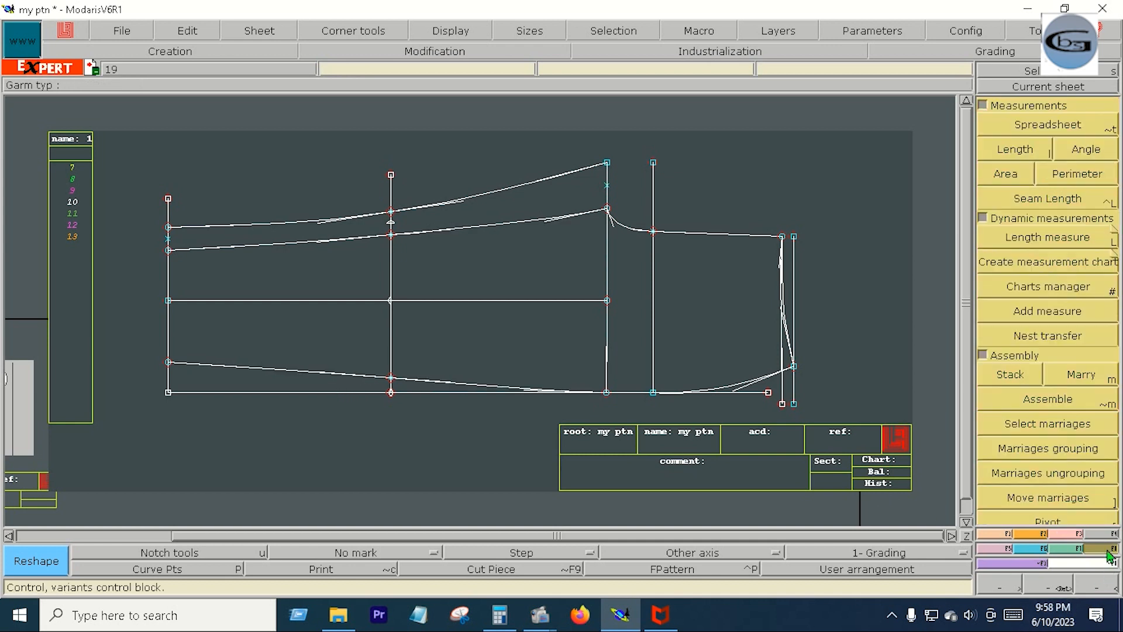
click(1110, 245)
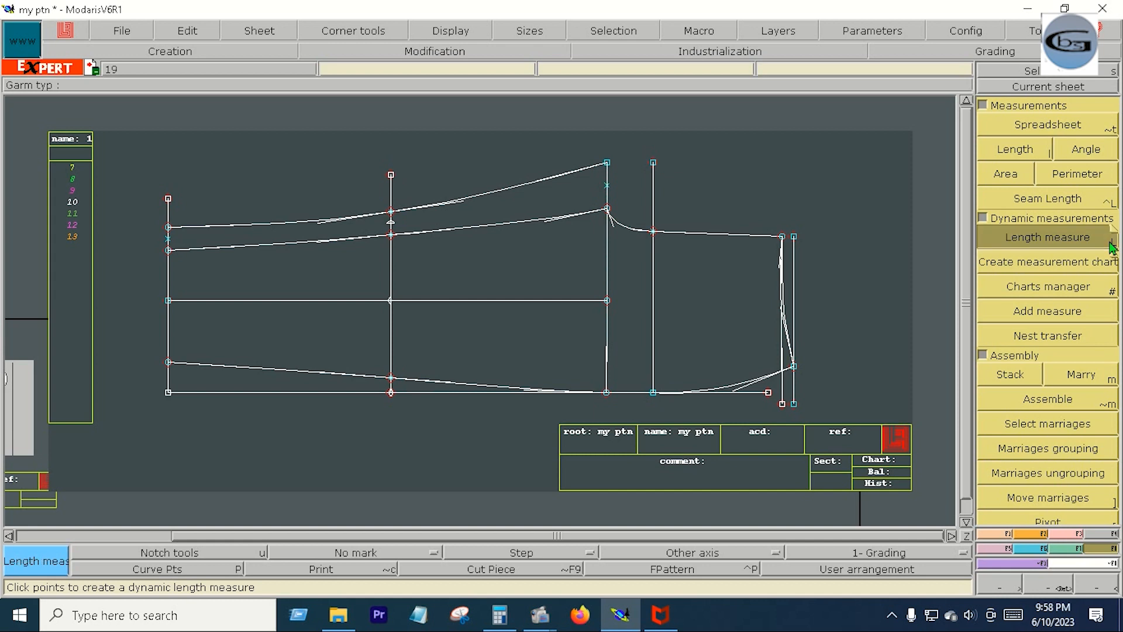
click(608, 208)
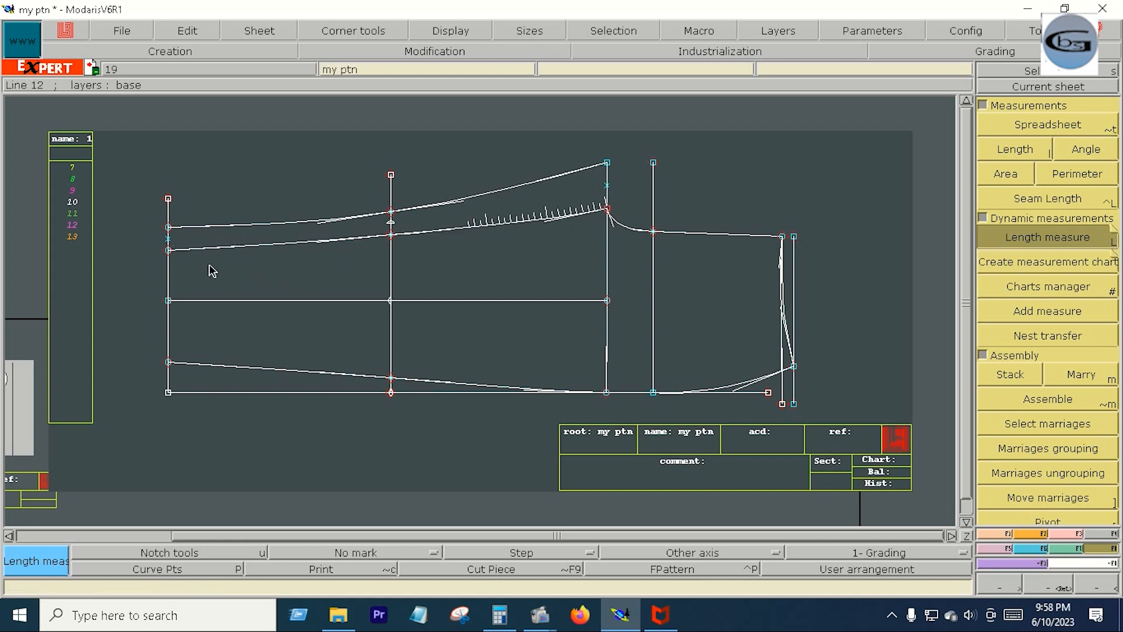
click(173, 257)
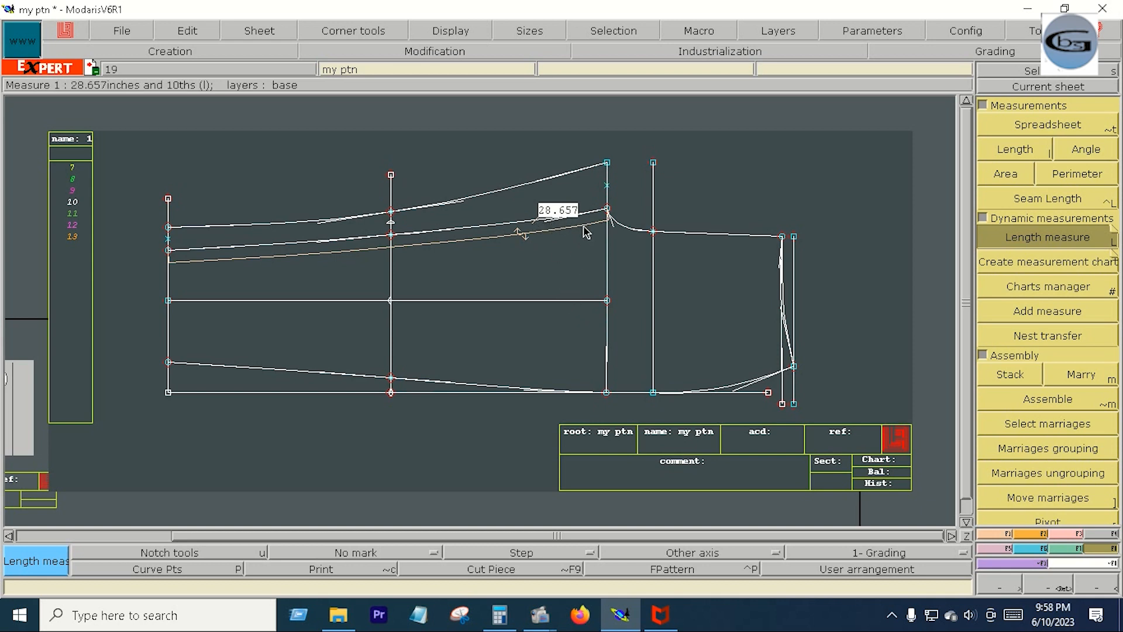
- Place a developed point on the uppermost curve at a curve length of 28.657 inches from the far-left vertical
click(999, 534)
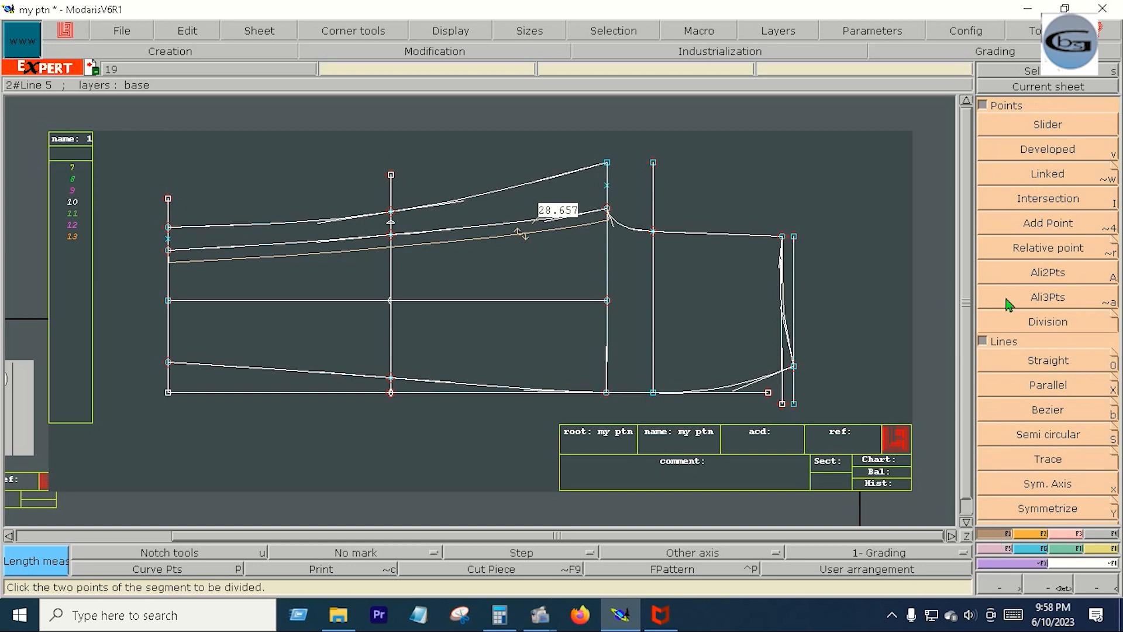
click(1047, 150)
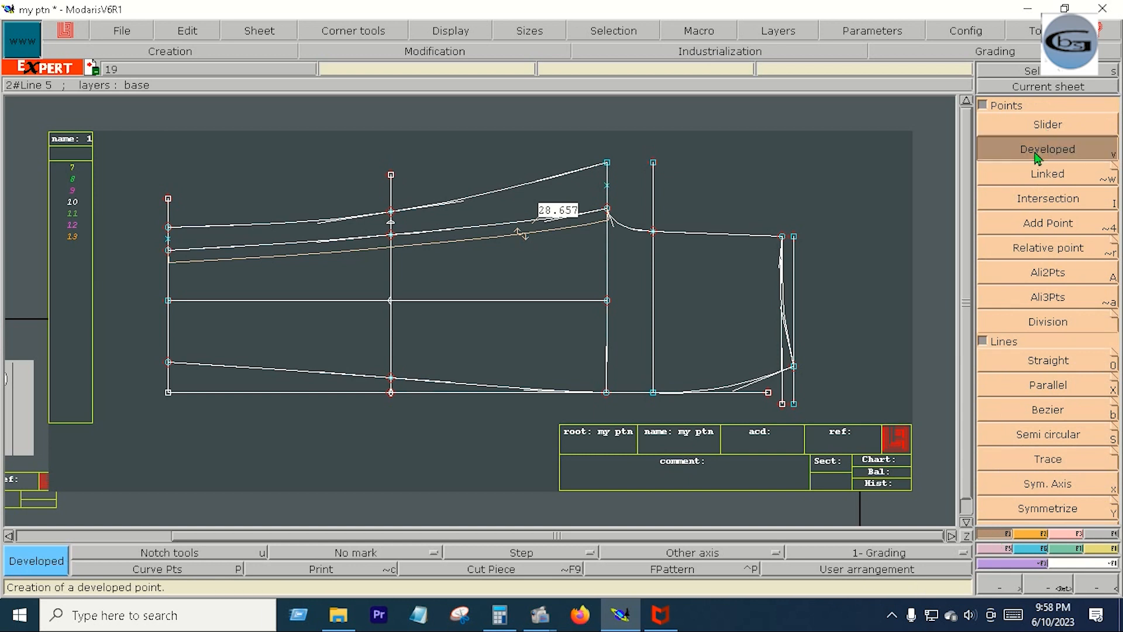
click(168, 229)
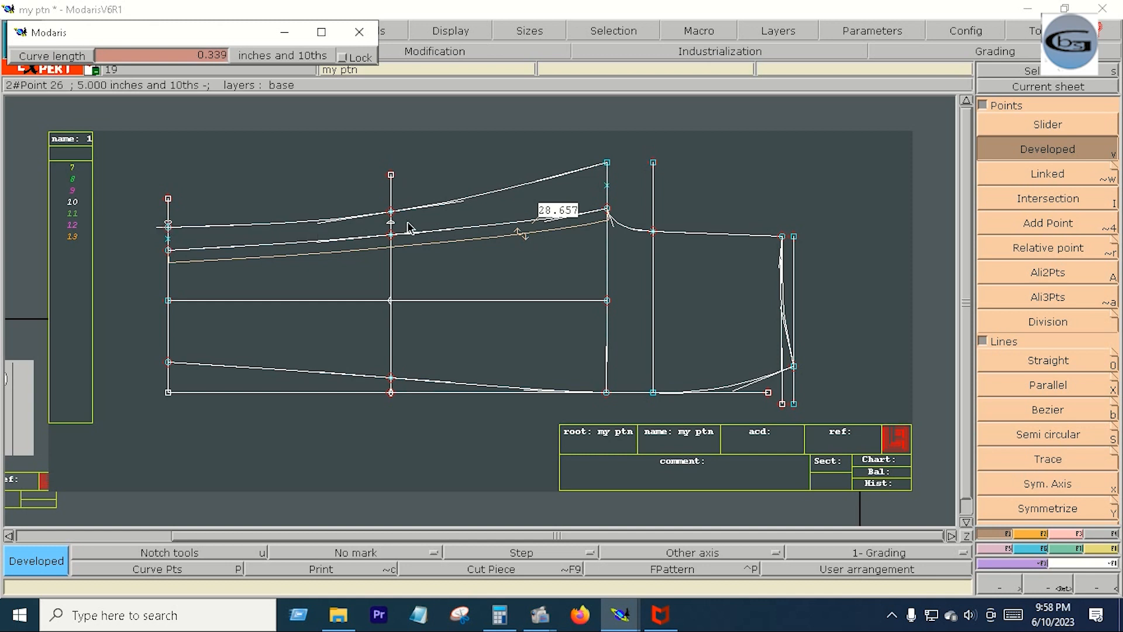
text(28.657)
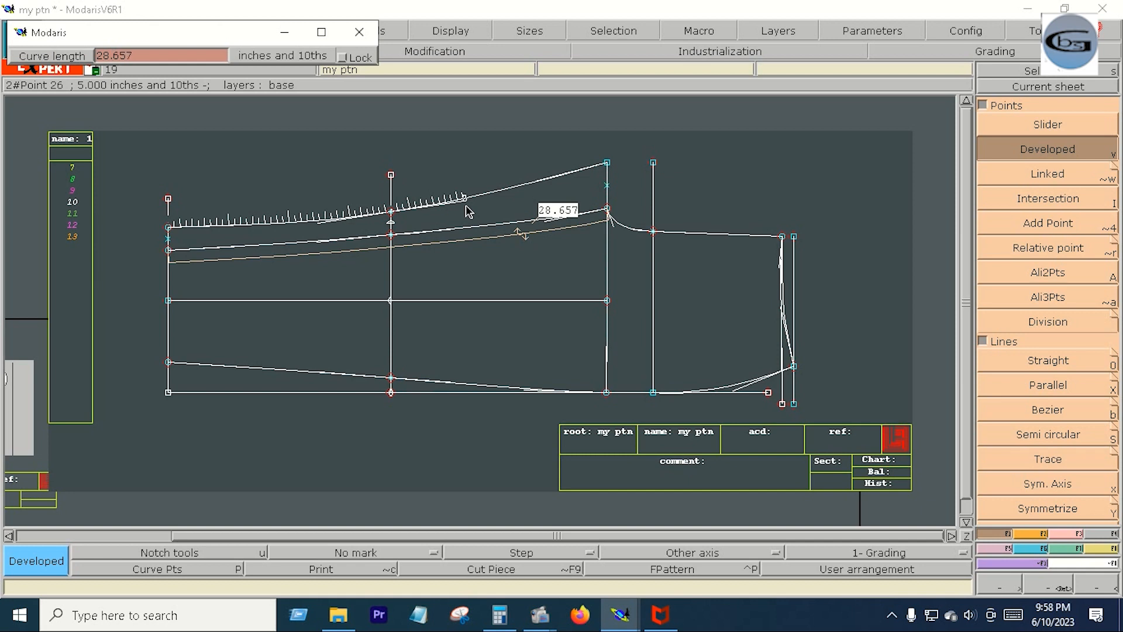
key(Return)
key(Return)
- Section the uppermost curve at the developed point and delete the short leftover piece beyond it
drag(571, 136, 687, 273)
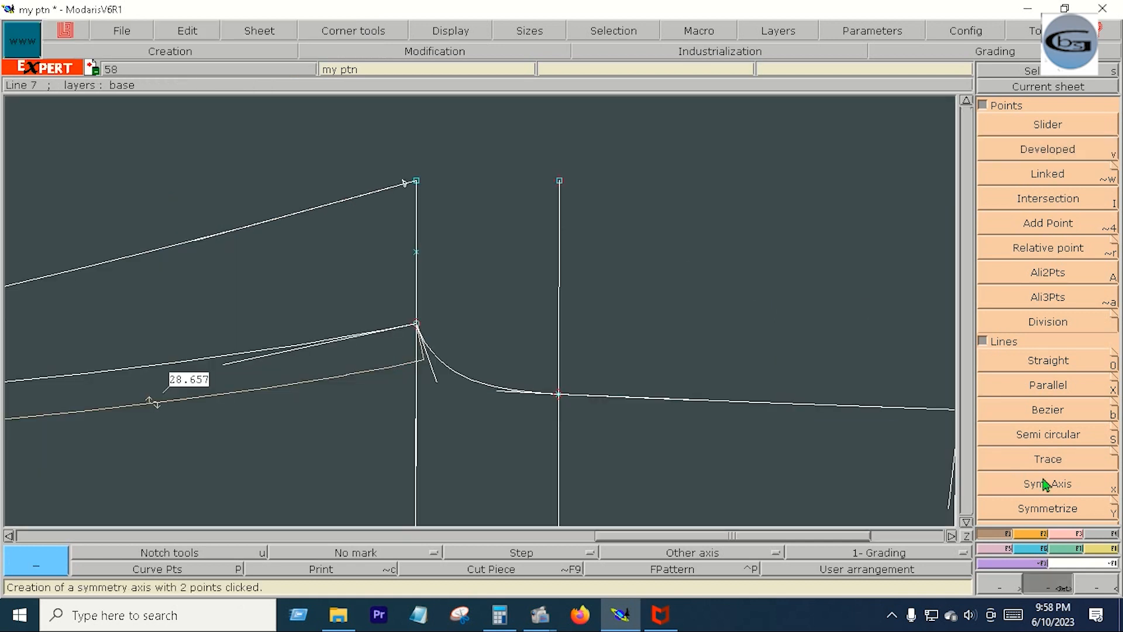
click(1063, 533)
click(1047, 409)
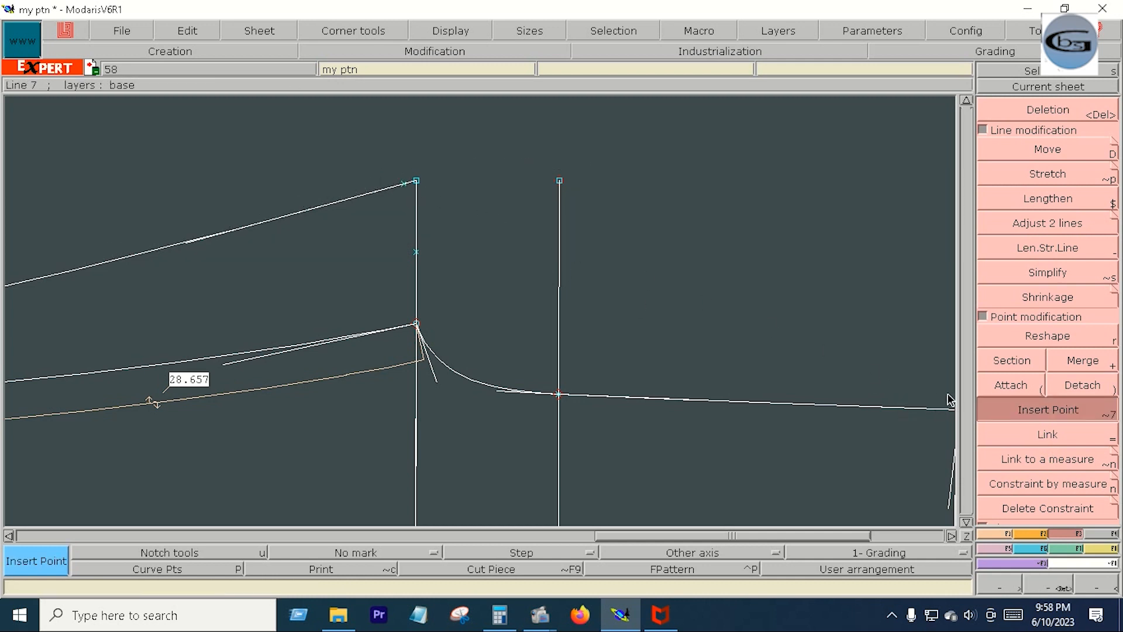
click(1018, 363)
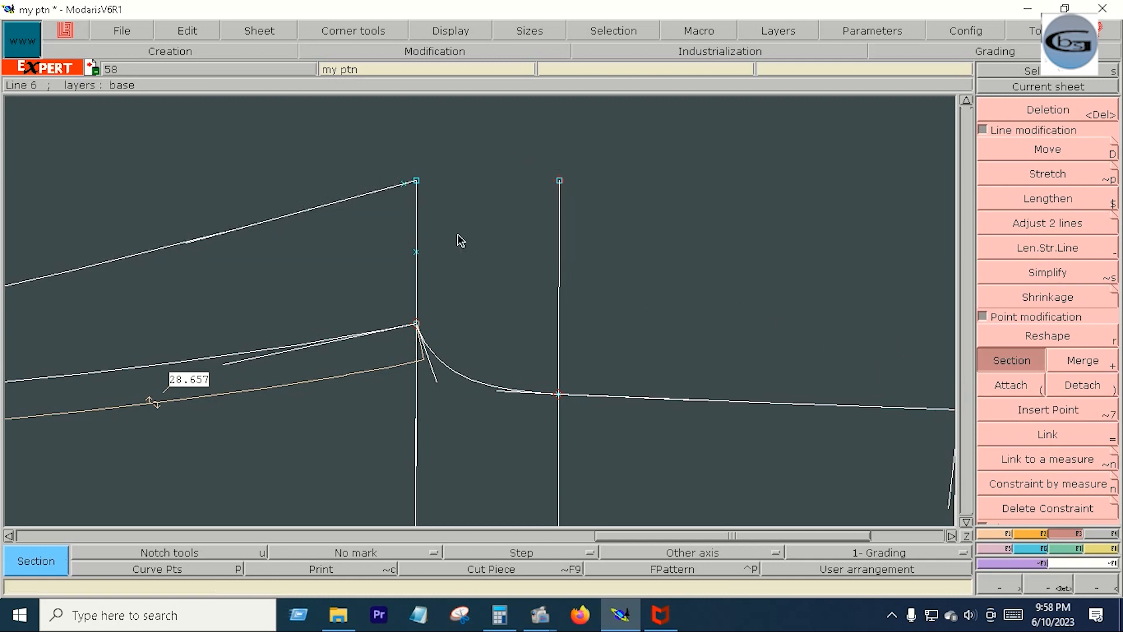
click(404, 185)
key(Return)
drag(362, 151, 484, 244)
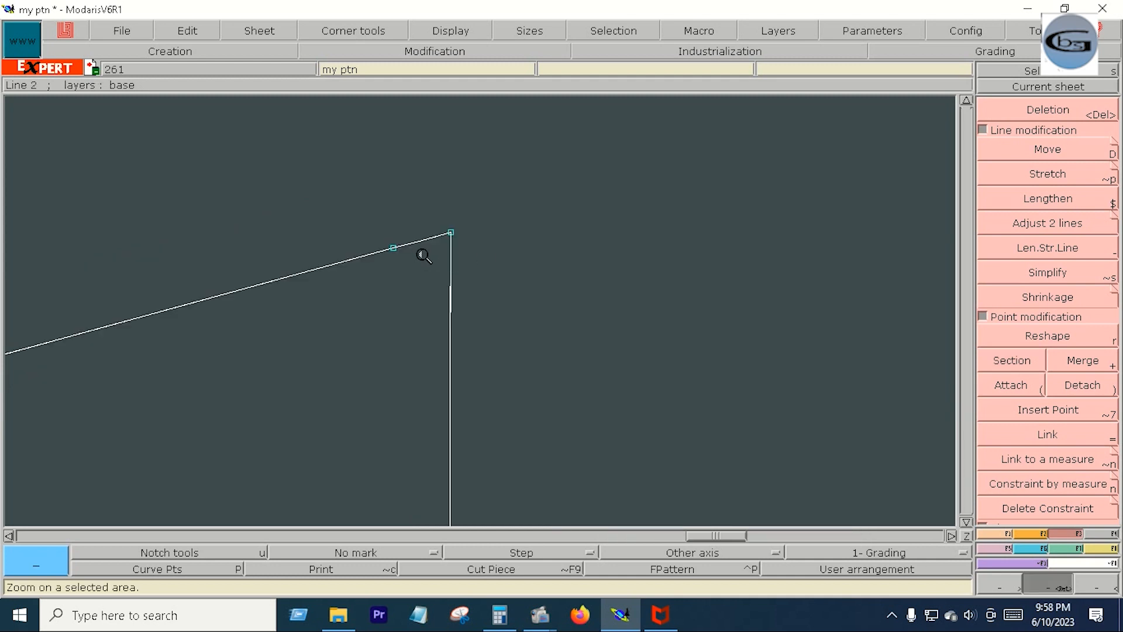
key(Delete)
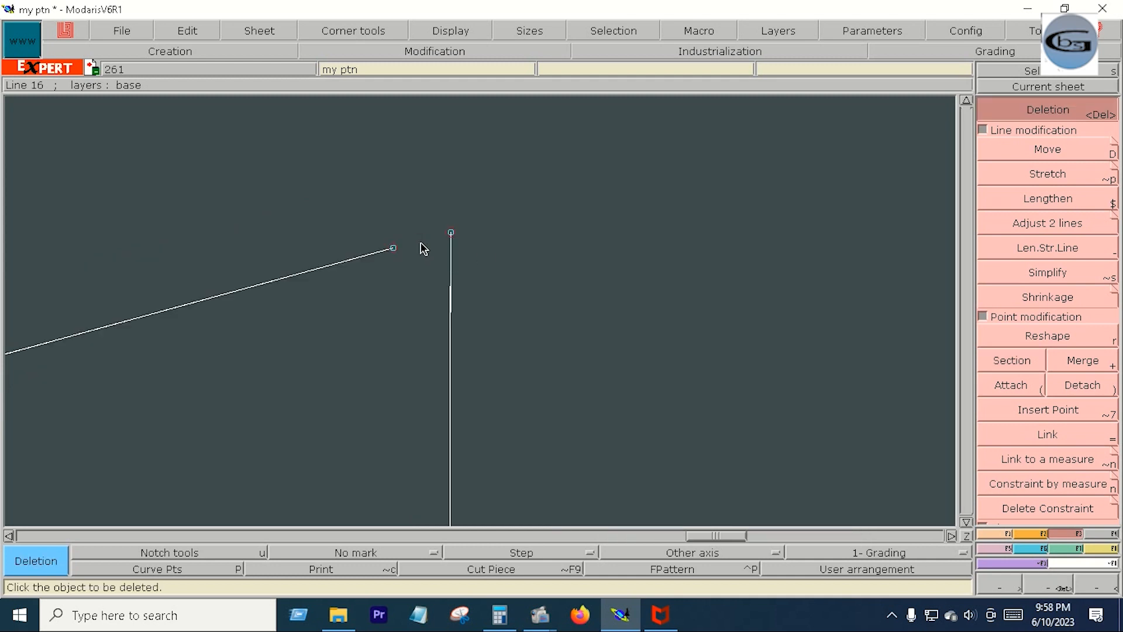
- Attach the top end of the armhole vertical to the shortened upper curve's end point
click(1009, 389)
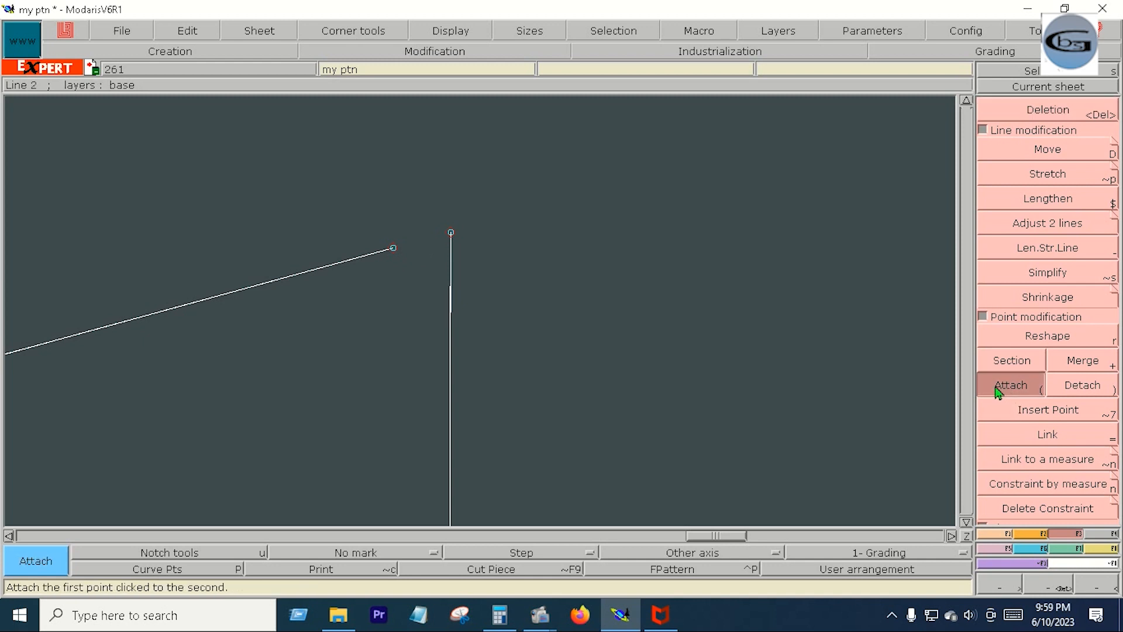
click(451, 233)
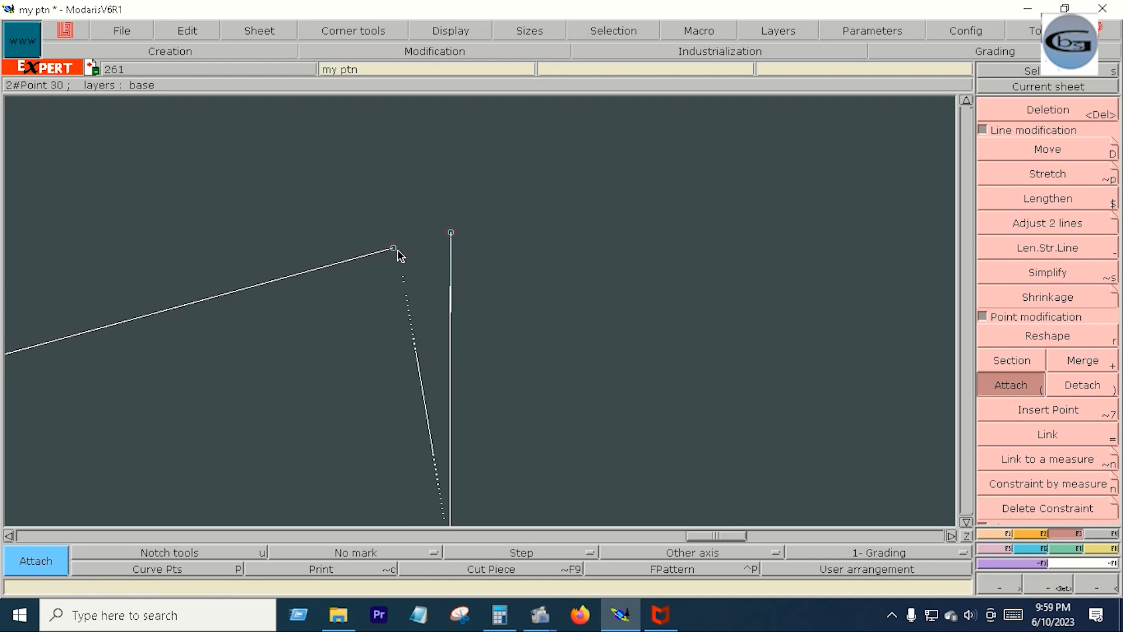
click(393, 248)
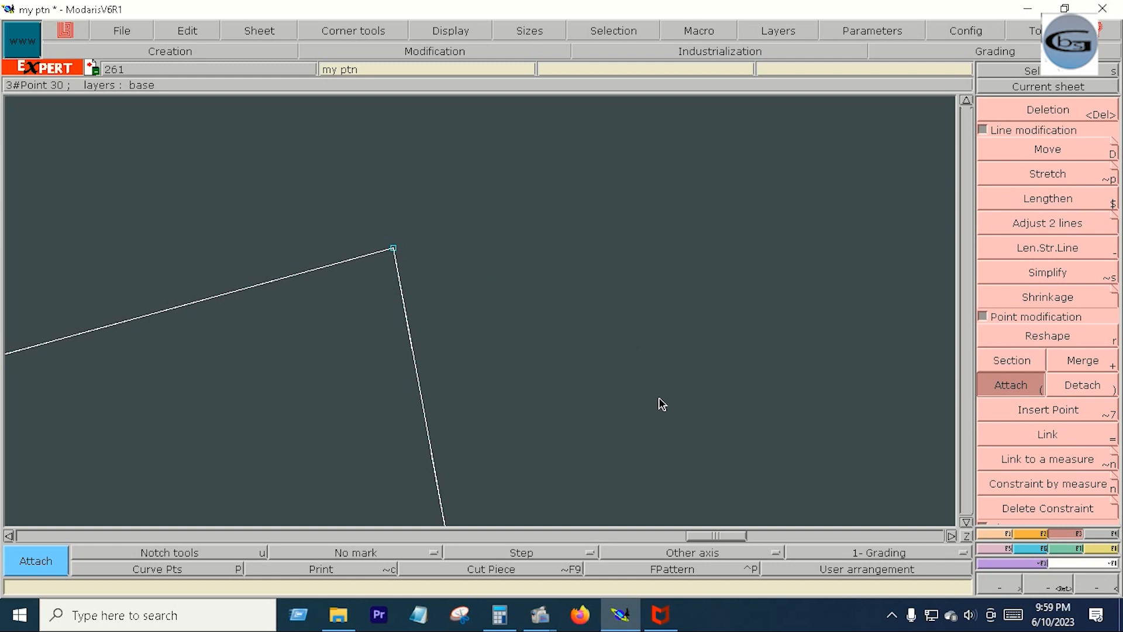
key(Home)
- Remove the vertical's segment above the armhole start and draw a Bezier line from the upper curve's end to the vertical's foot
key(Delete)
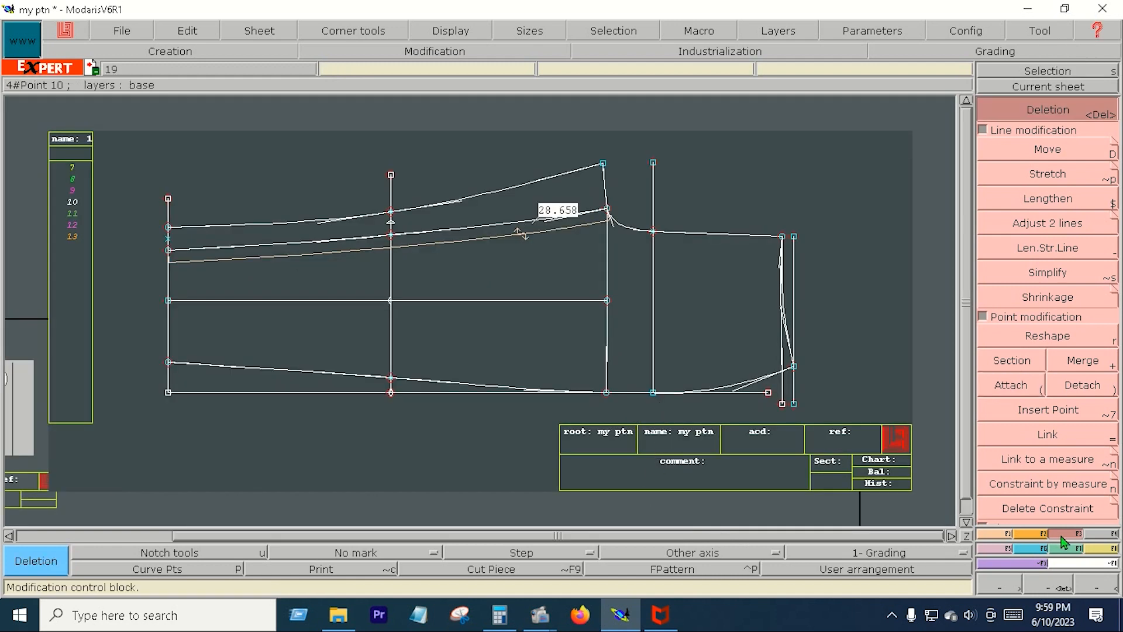
click(1042, 222)
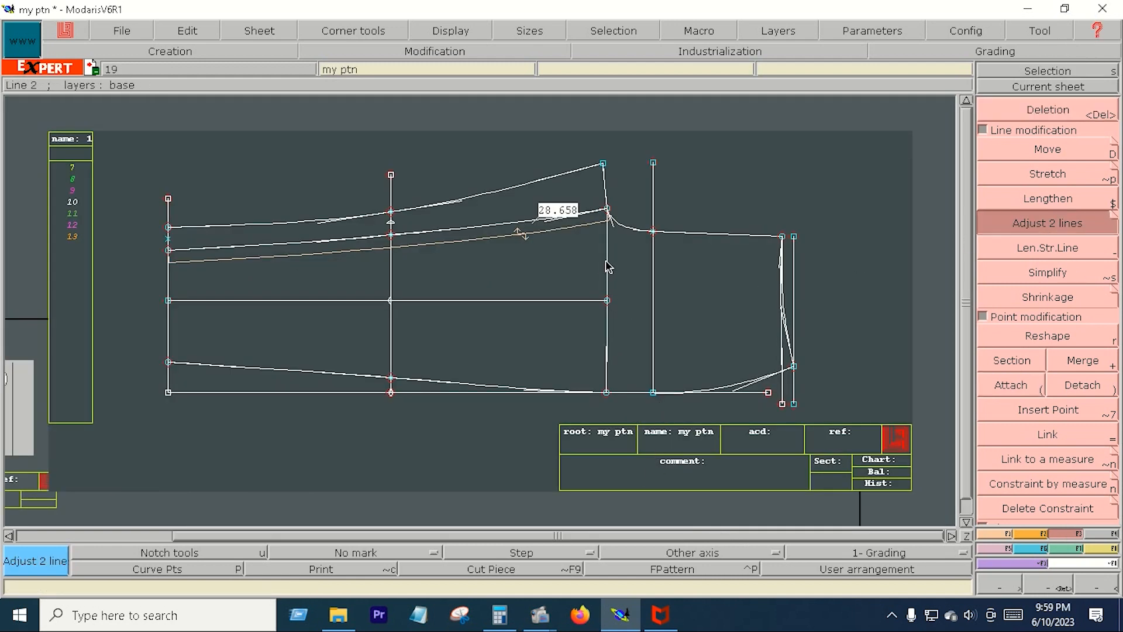
click(628, 226)
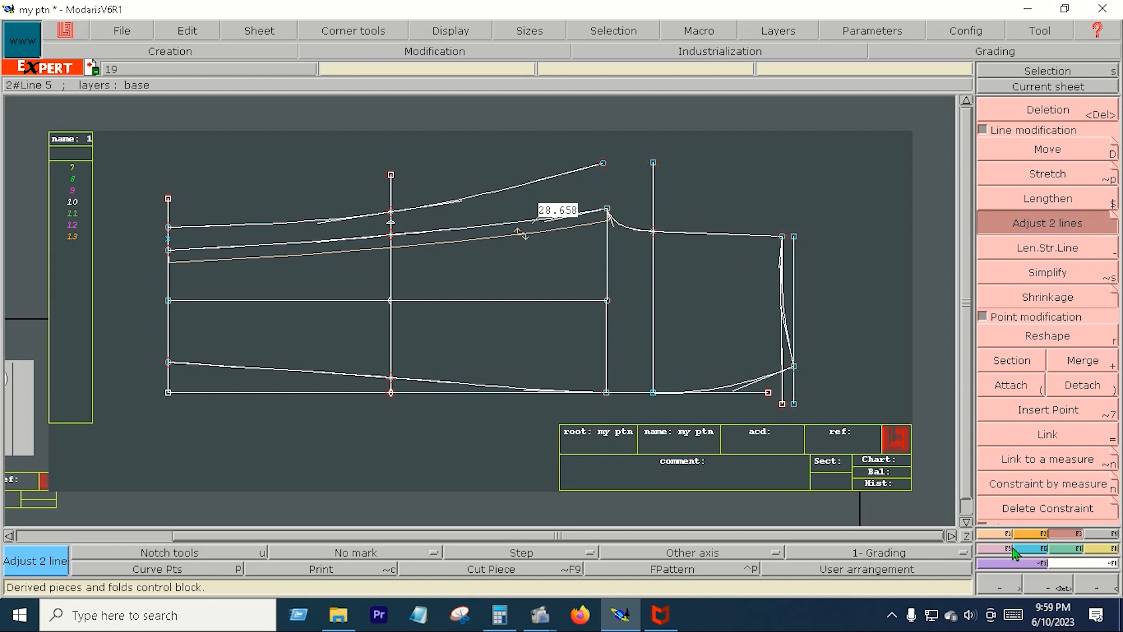
click(1000, 535)
click(1048, 410)
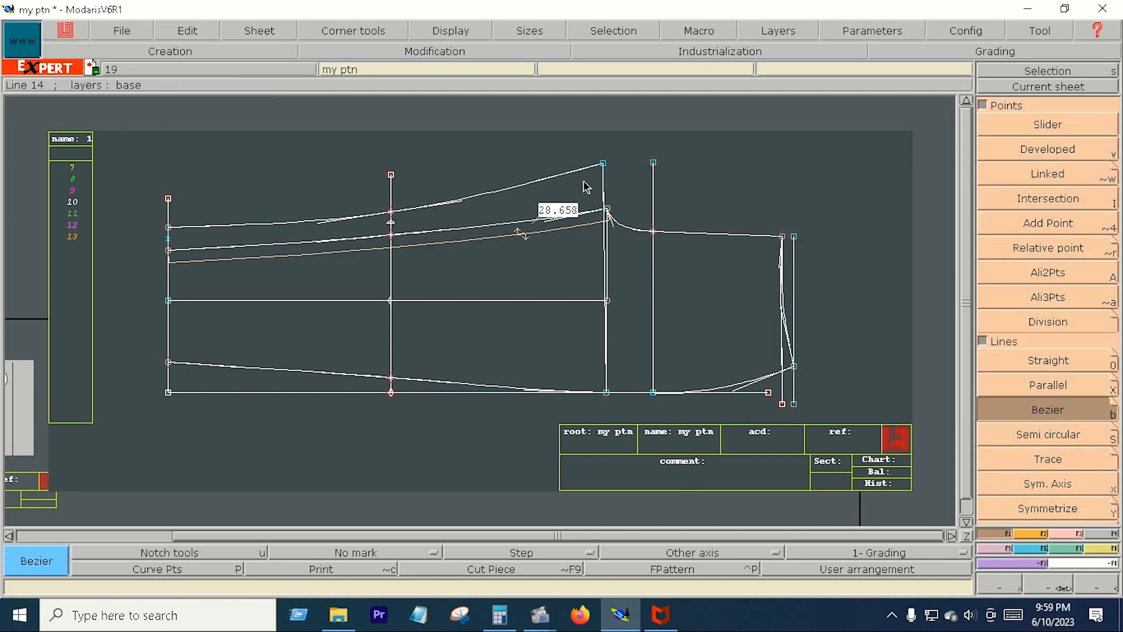
- Create dynamic length measures on the new slanted line and on the vertical from the armhole start to the base line
click(1113, 550)
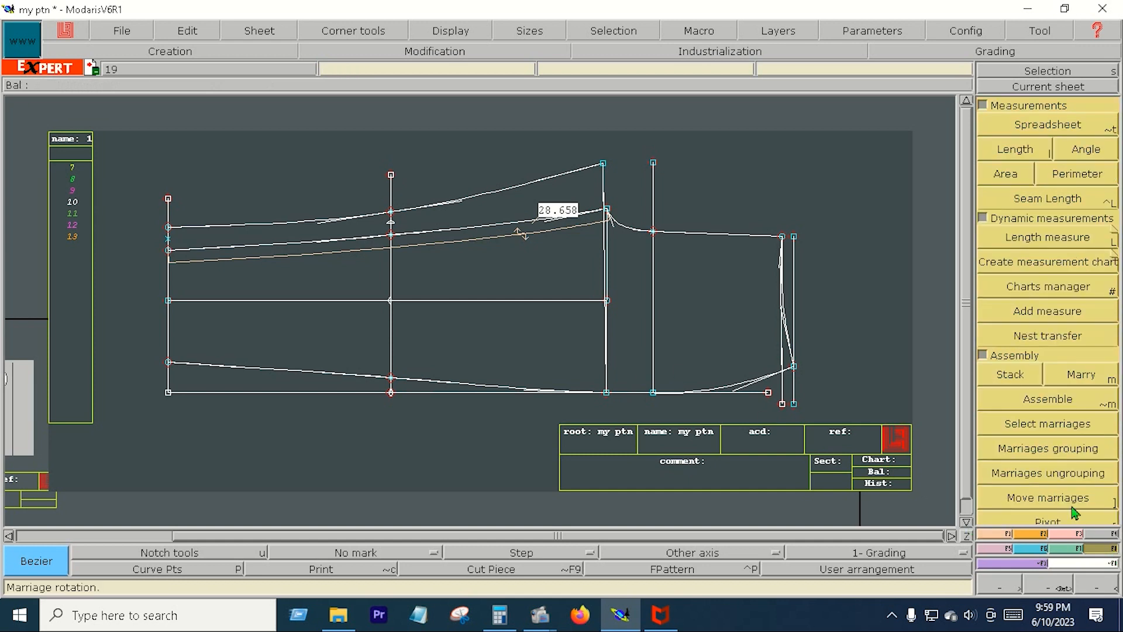
click(1047, 237)
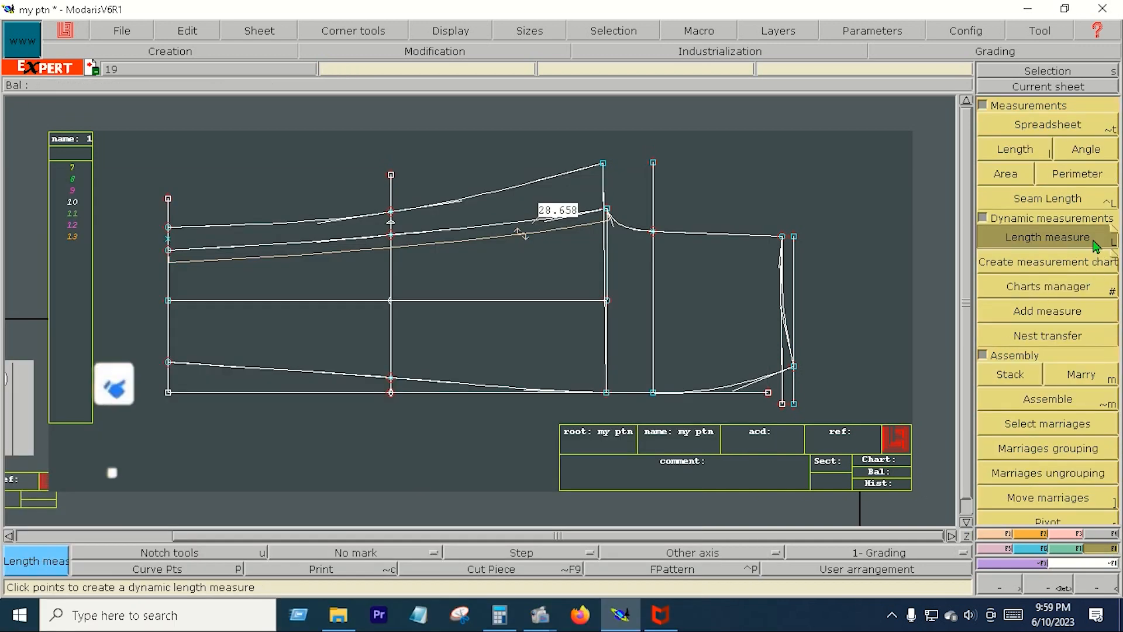
click(604, 165)
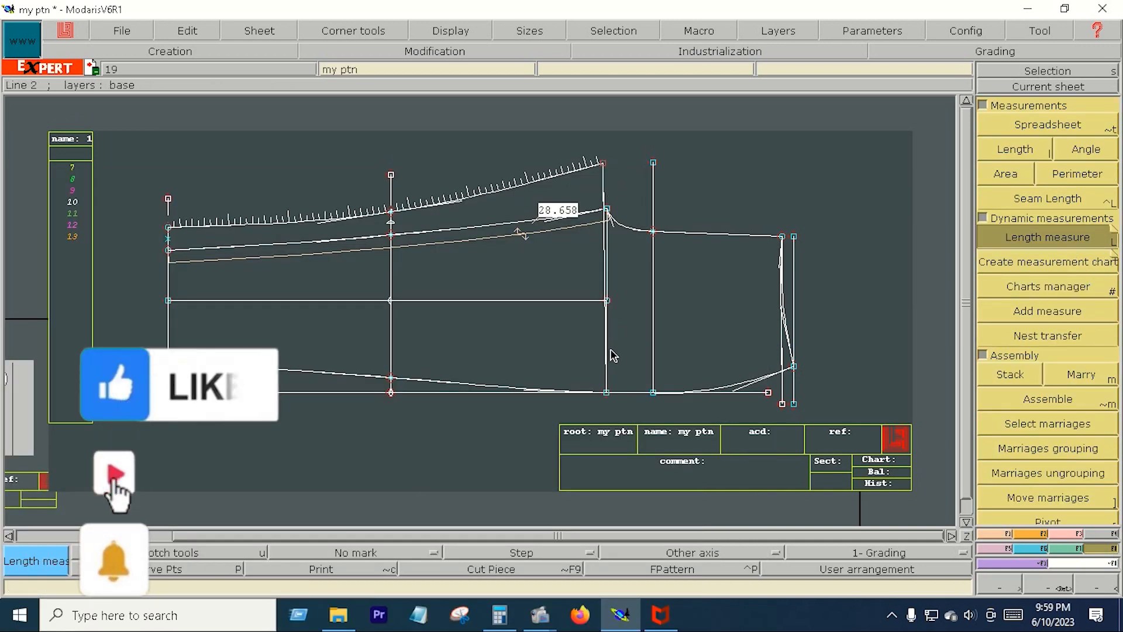
click(607, 383)
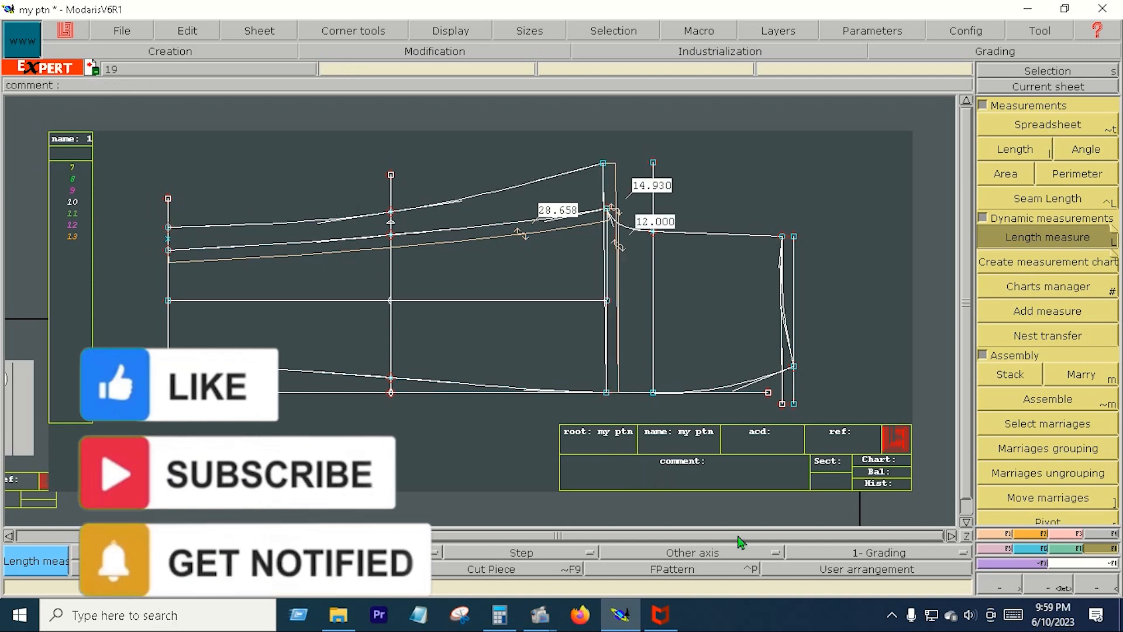
- Switch to Calculator and add the two measured lengths, 14.930 and 12
click(499, 617)
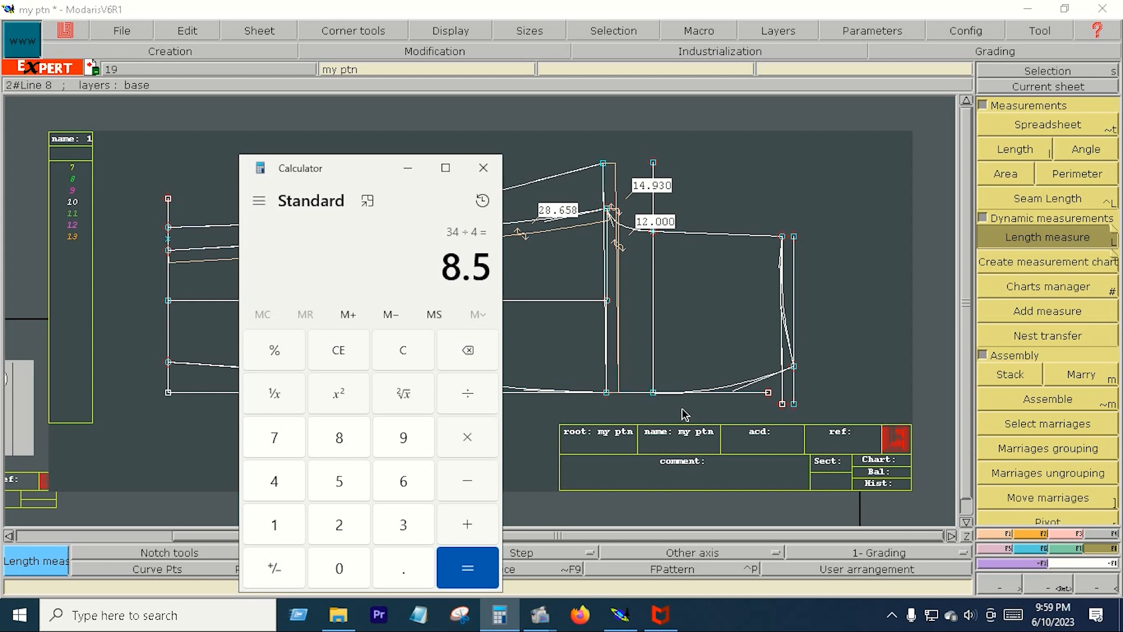
click(339, 350)
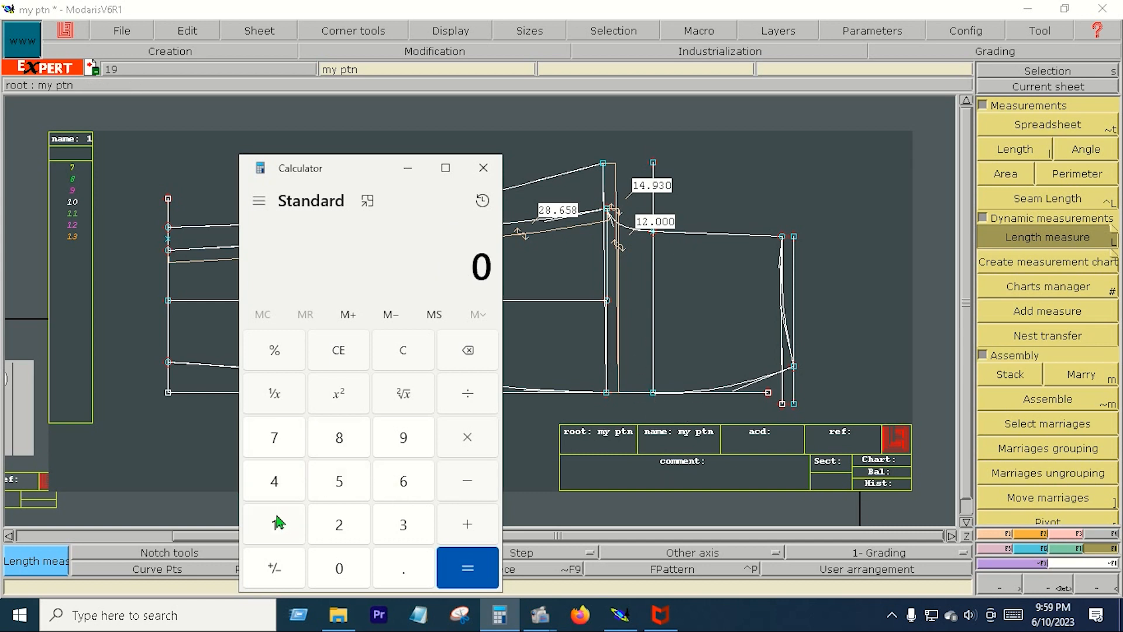
click(275, 525)
click(274, 481)
click(404, 568)
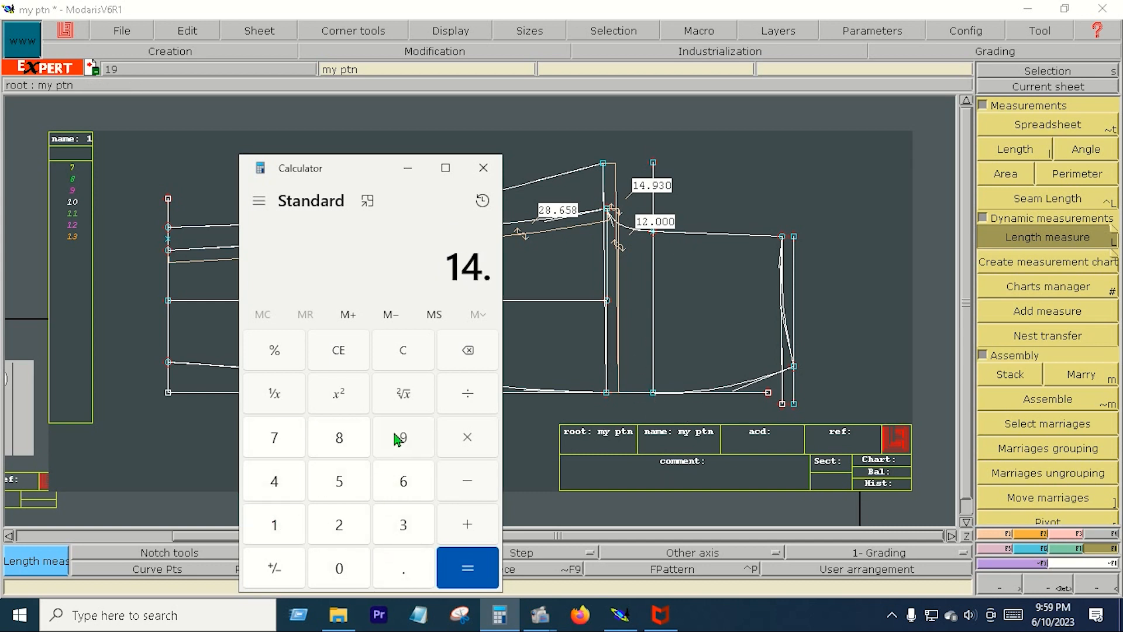
click(403, 438)
click(403, 525)
click(339, 568)
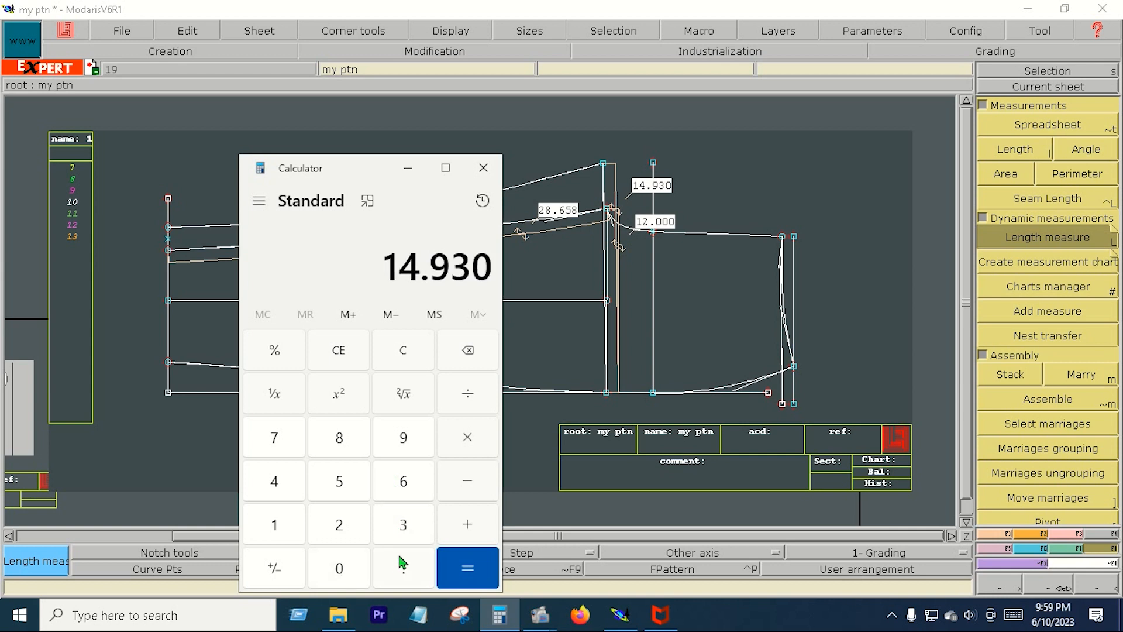
click(468, 525)
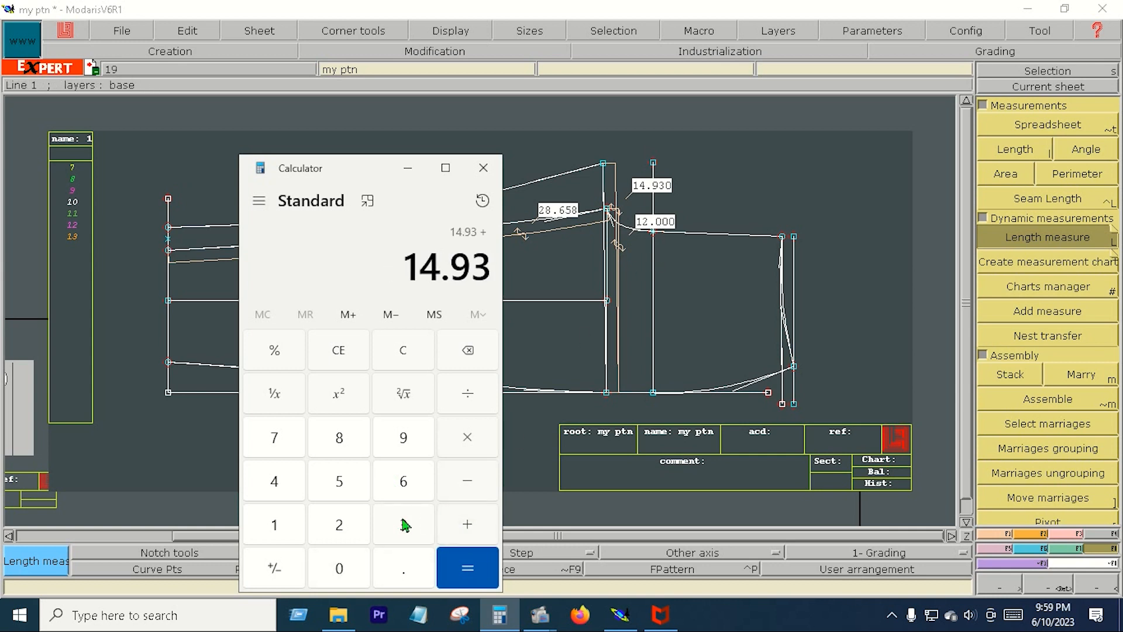
click(284, 529)
click(334, 530)
click(466, 568)
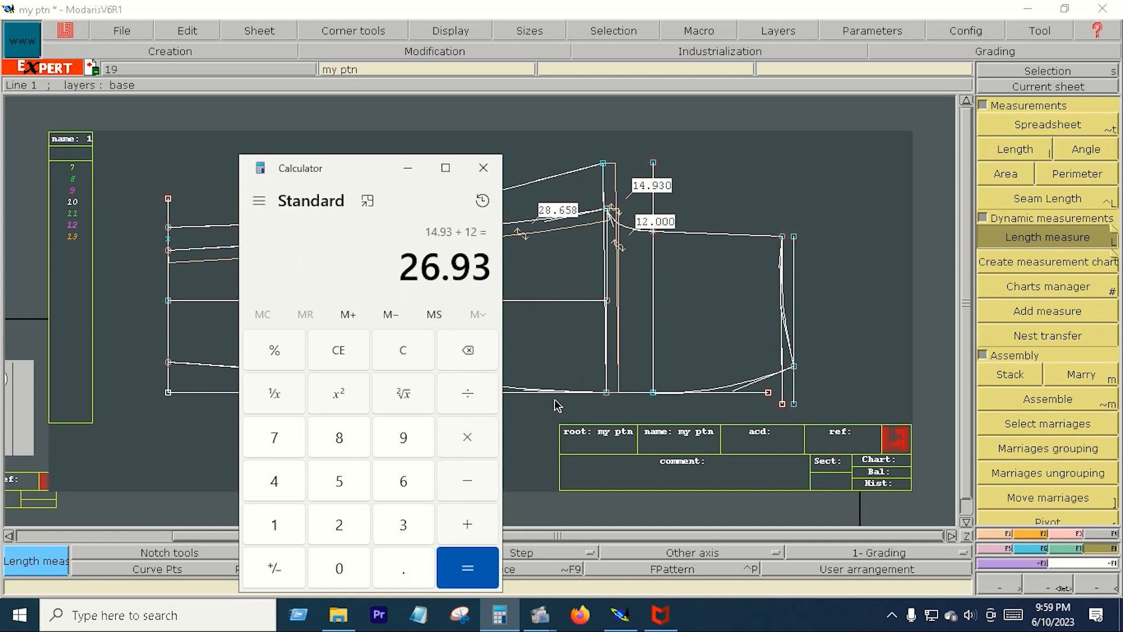
- Reshape the upper curve's end point upward with dx 0 so that the slanted line is 15 inches long
click(1074, 537)
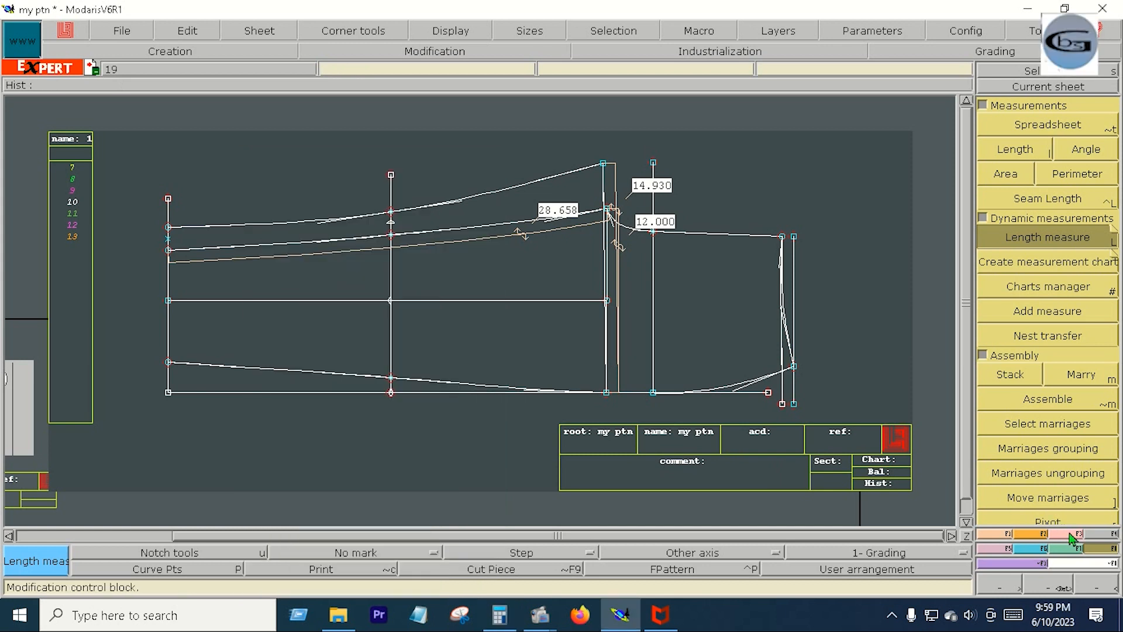
click(1065, 344)
click(603, 163)
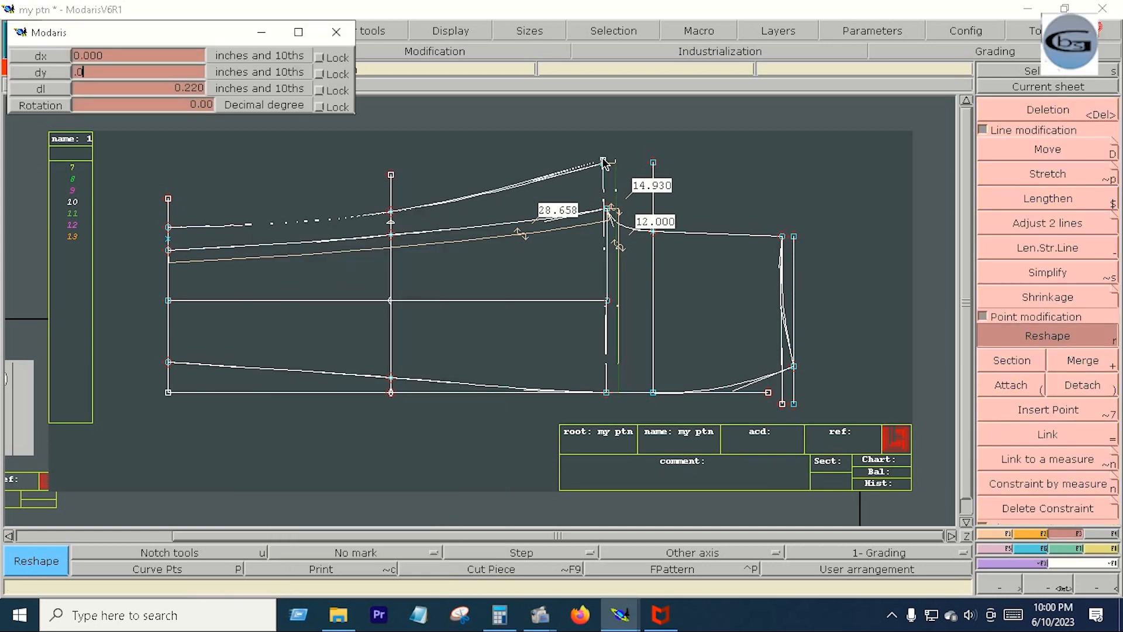
key(Return)
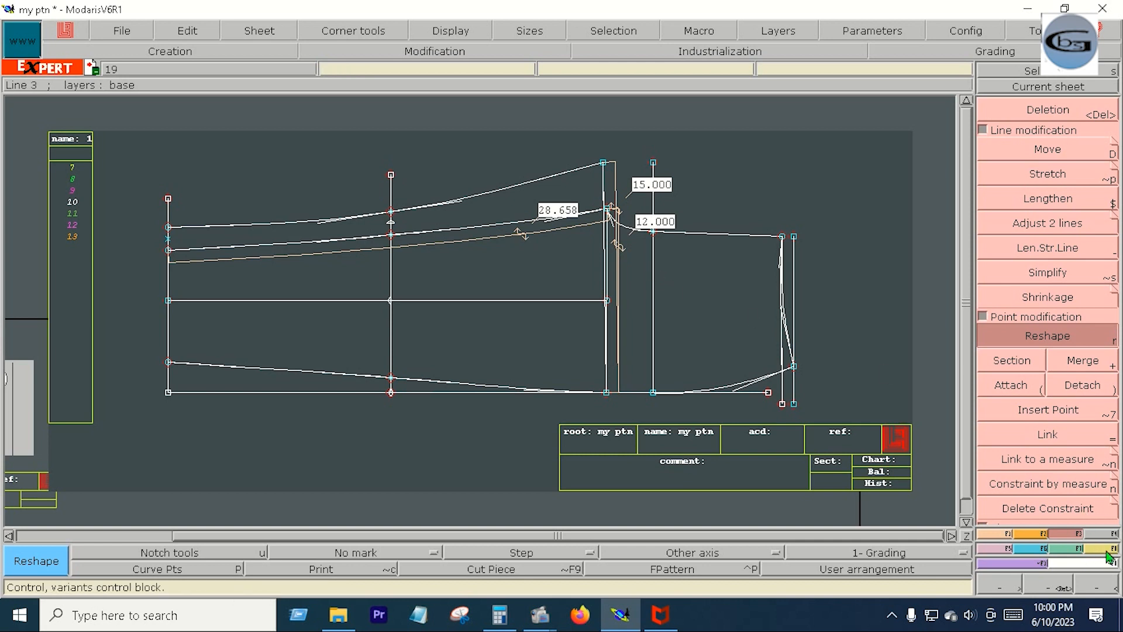
- Create a dynamic length measure along the uppermost curve, from its reshaped end point to the far-left vertical
key(F8)
click(1090, 239)
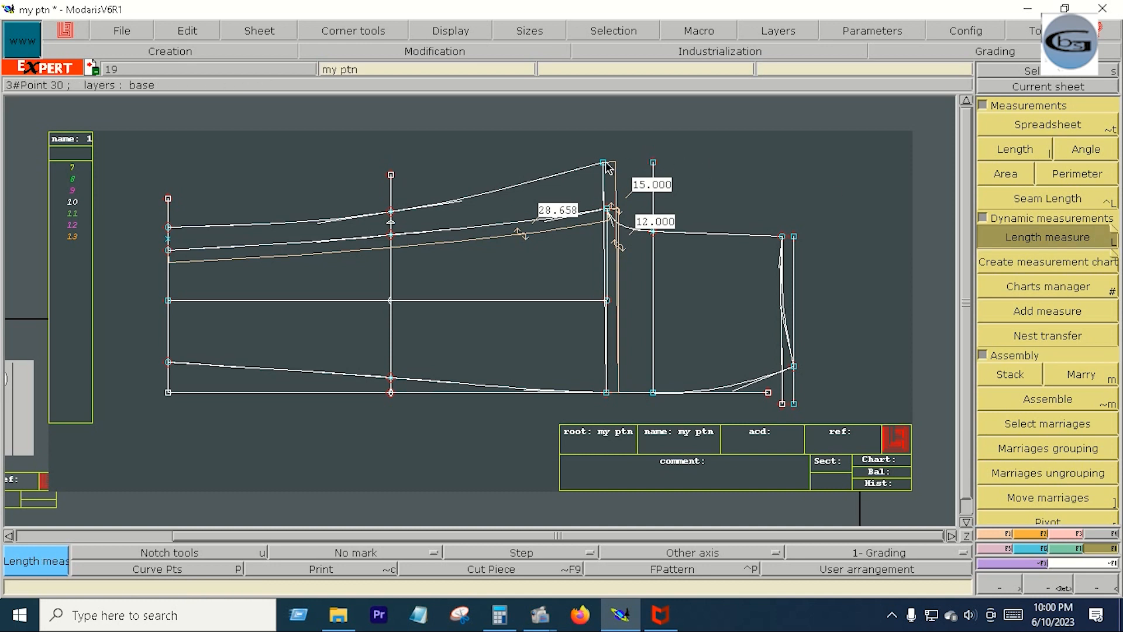
click(163, 228)
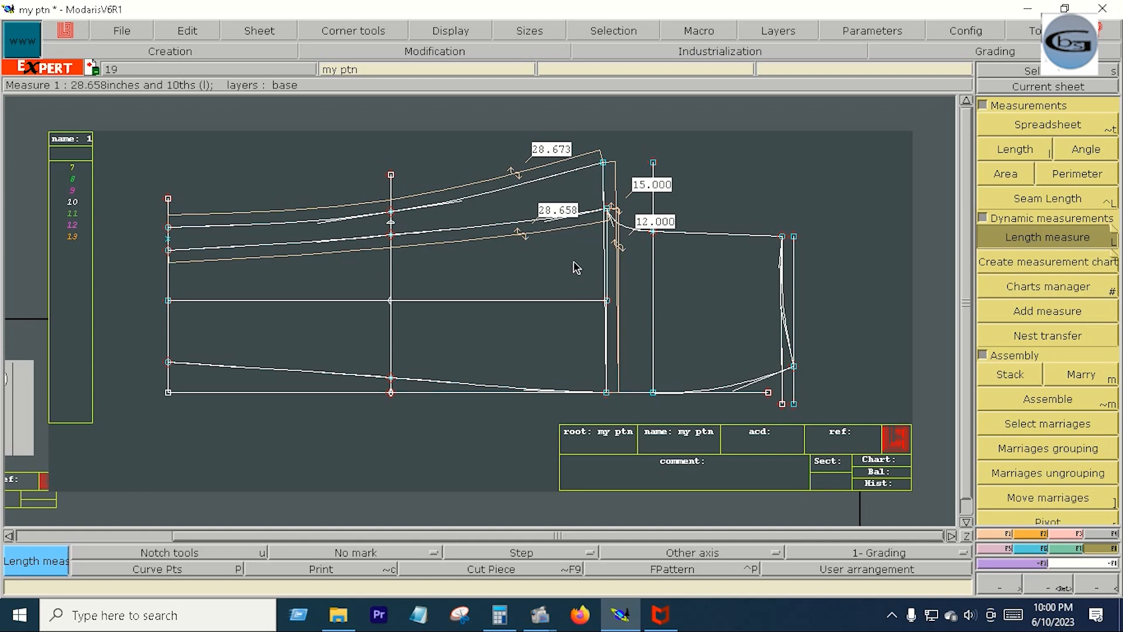
- Reshape the end point of the uppermost curve by dx -0.013 inches to shorten the curve
click(1066, 534)
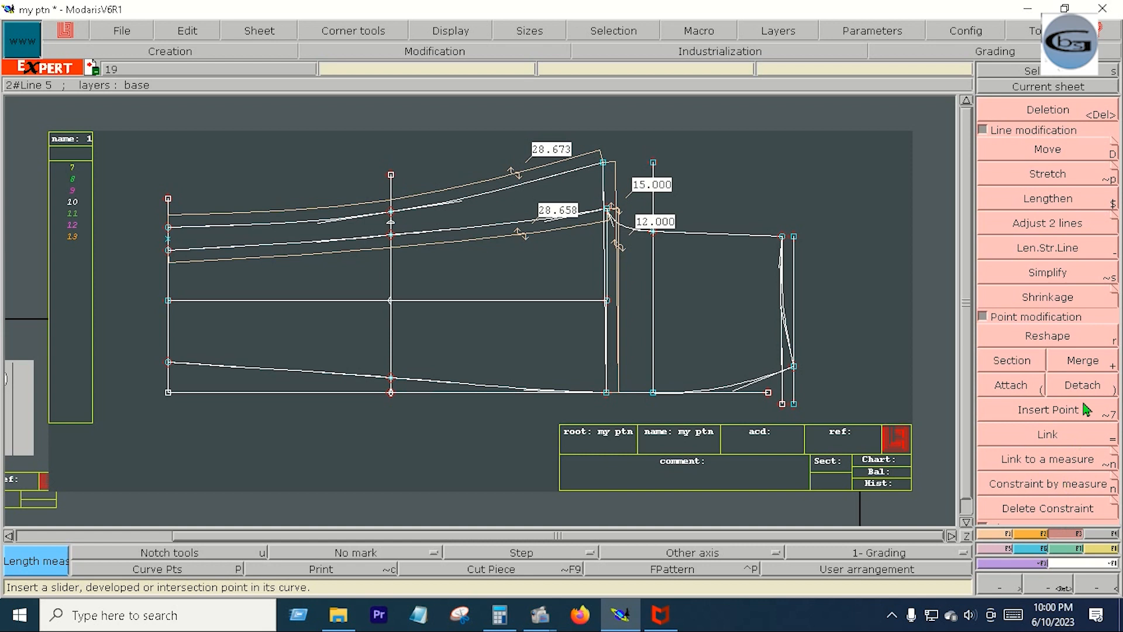
click(1062, 346)
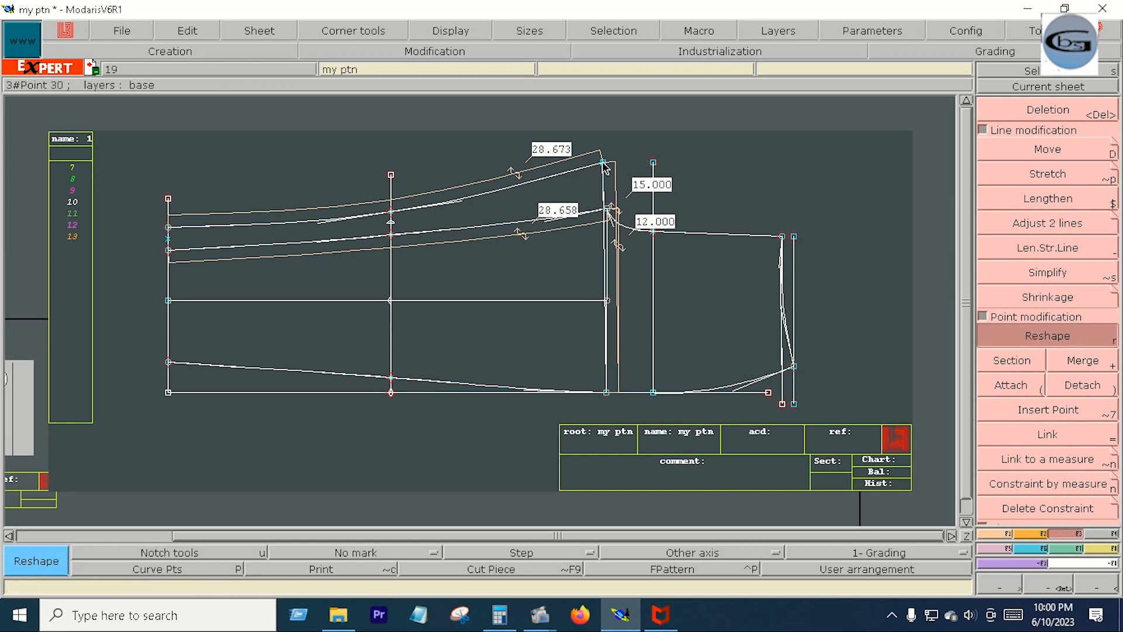
click(604, 164)
text(-0)
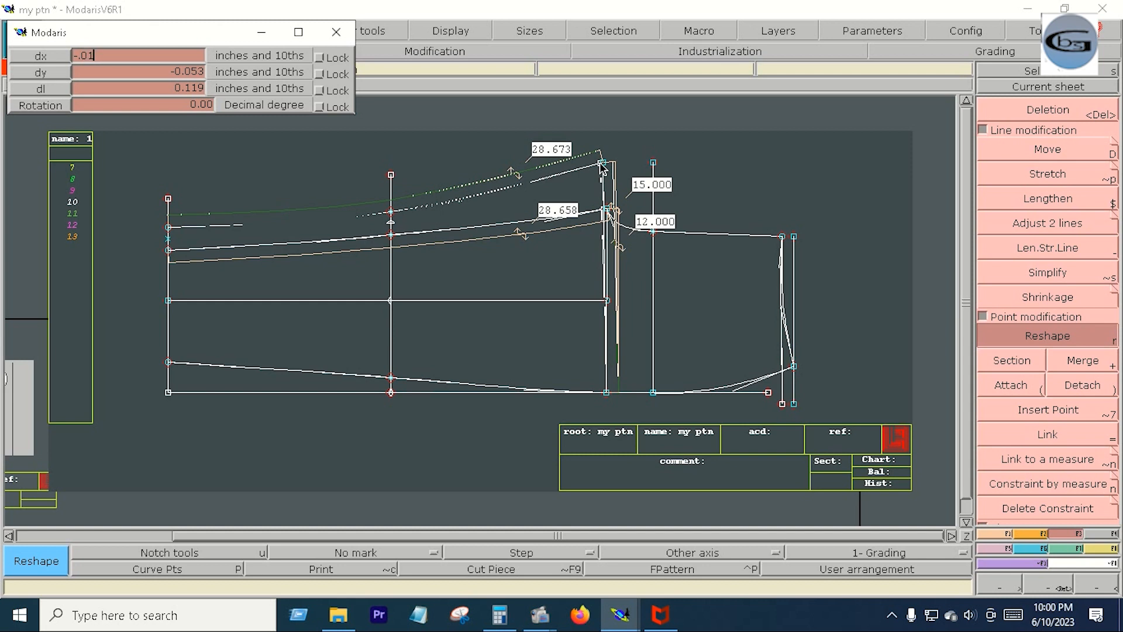
text(.013)
key(Return)
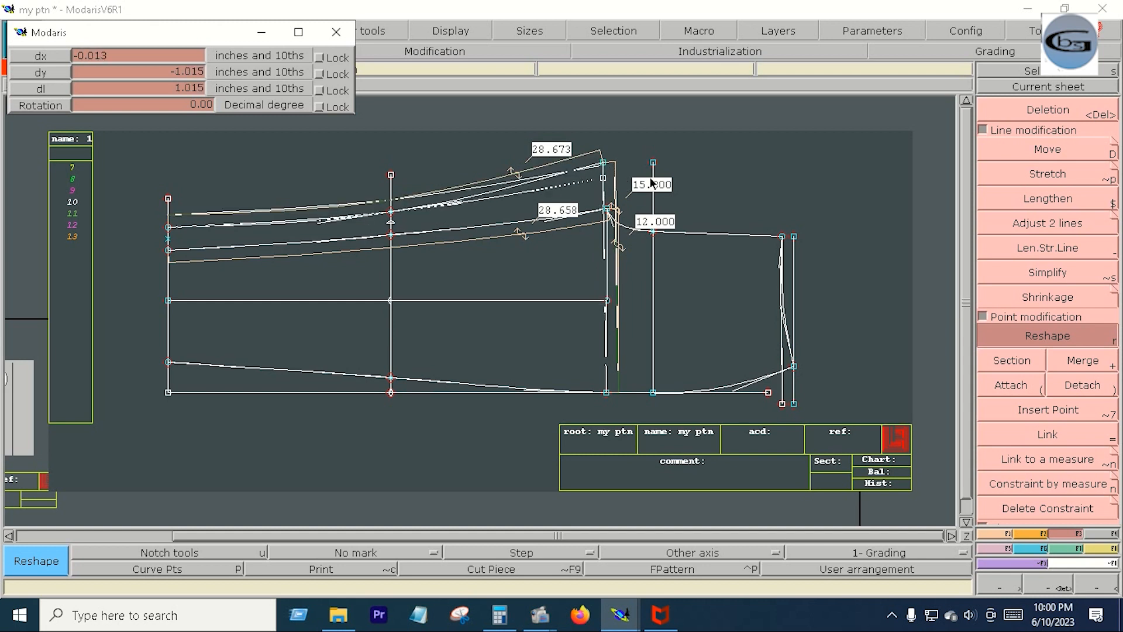
key(Return)
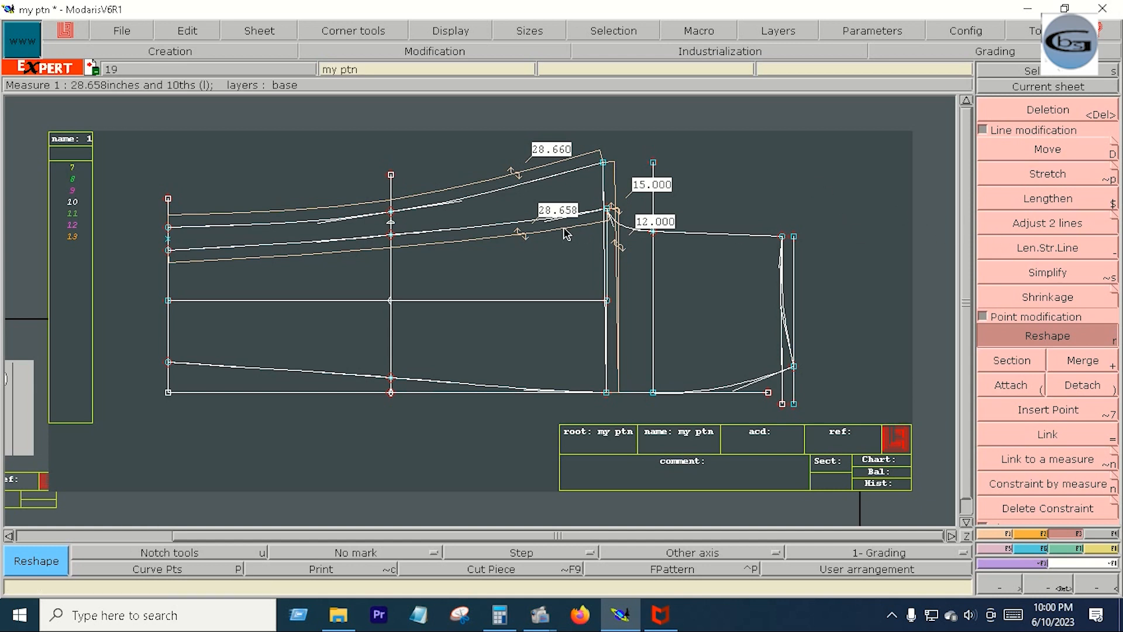
key(Return)
- Switch to Calculator and subtract the 12-inch panel width from 27
drag(589, 145, 834, 430)
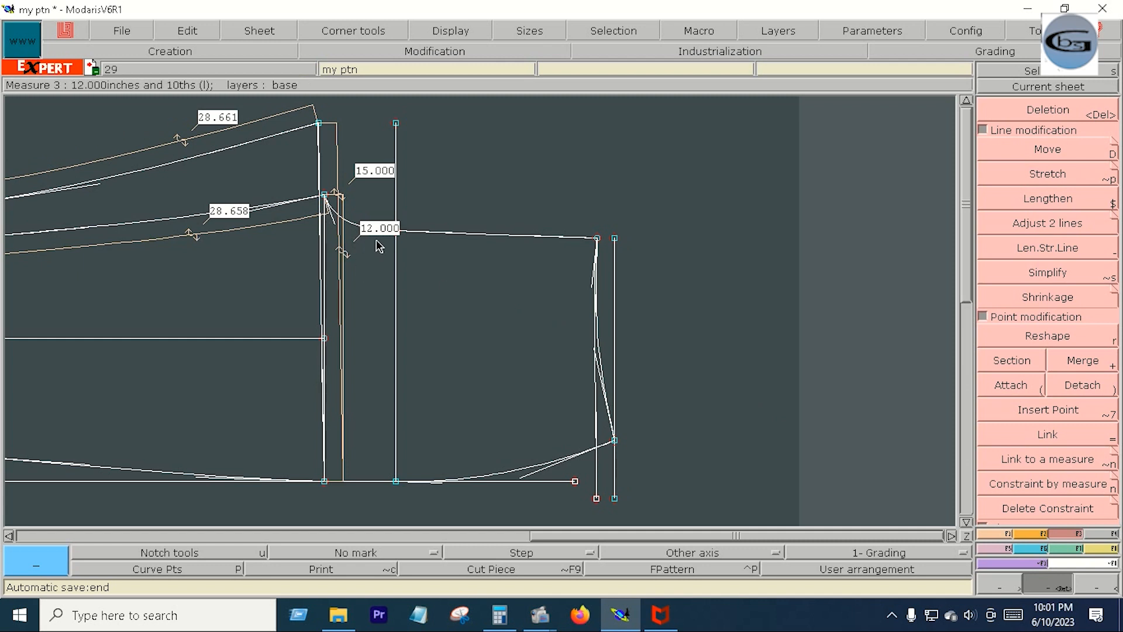
click(499, 615)
key(Escape)
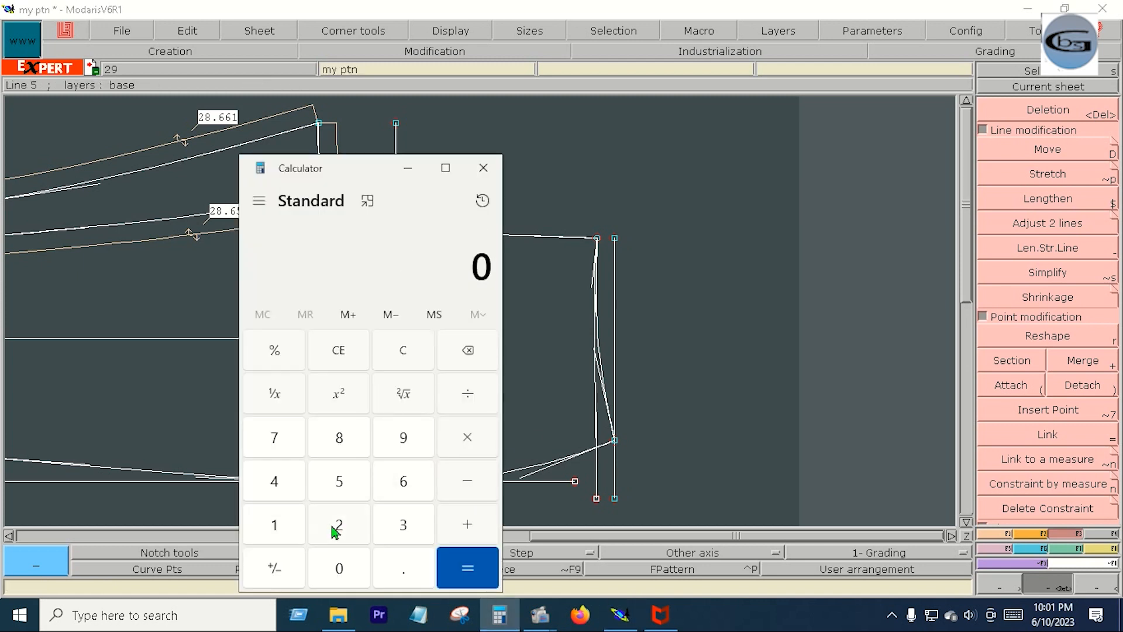
click(339, 523)
click(286, 451)
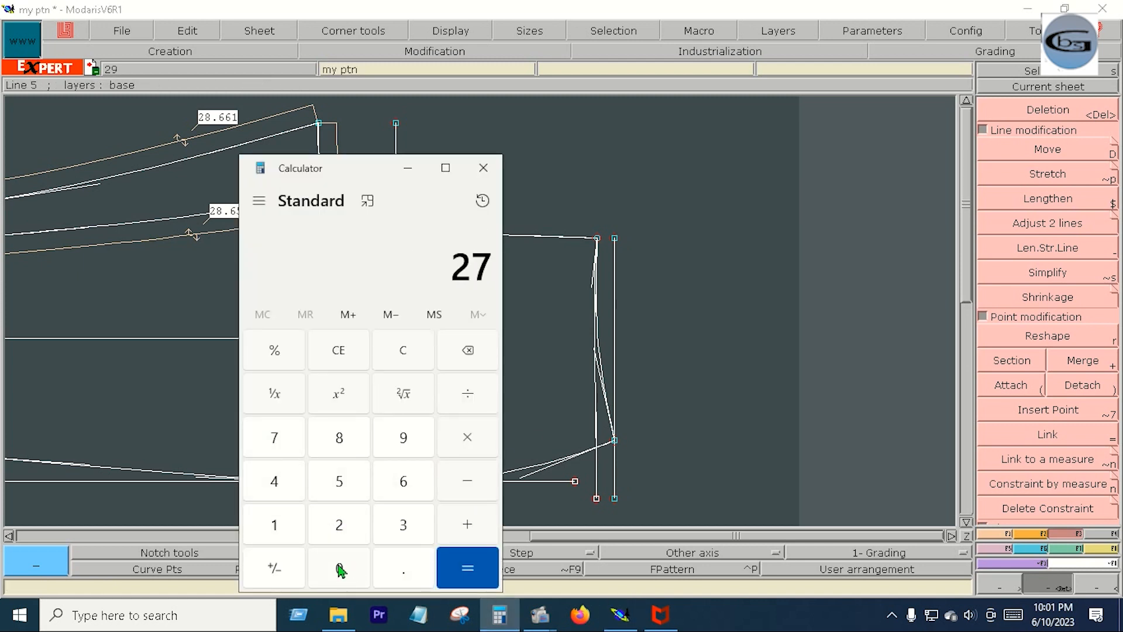
click(465, 481)
click(279, 537)
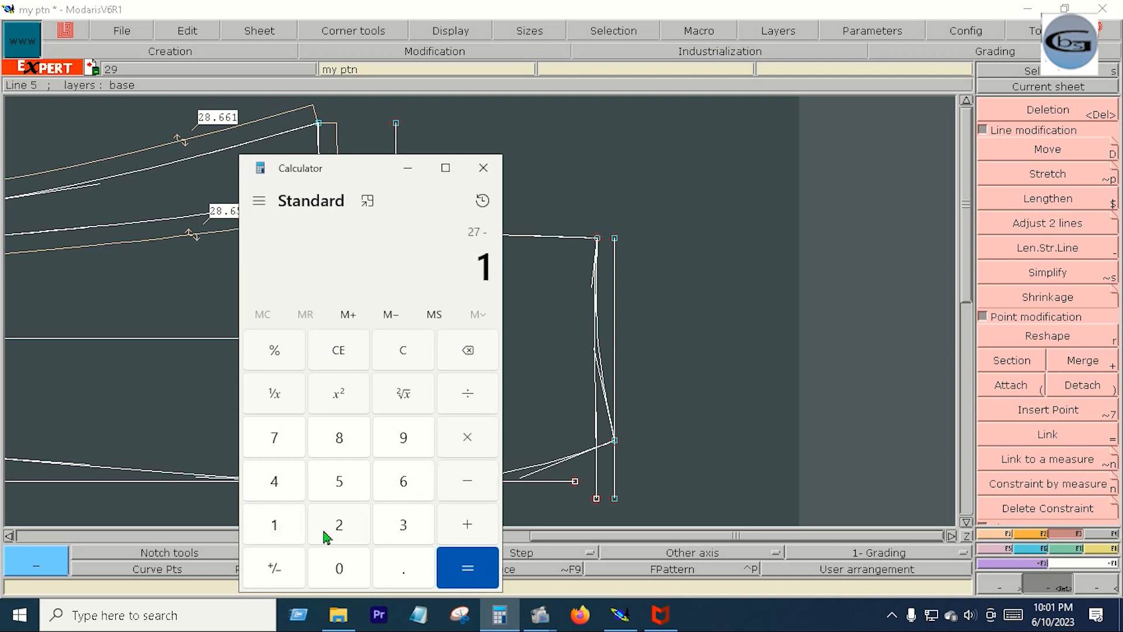
click(328, 533)
click(451, 571)
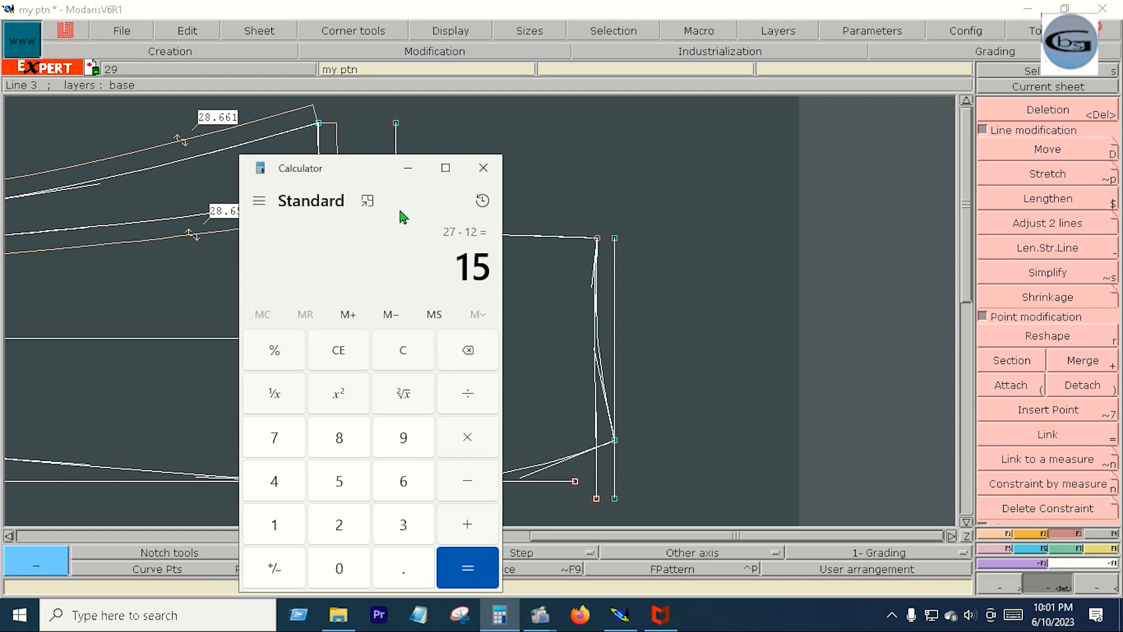
click(408, 168)
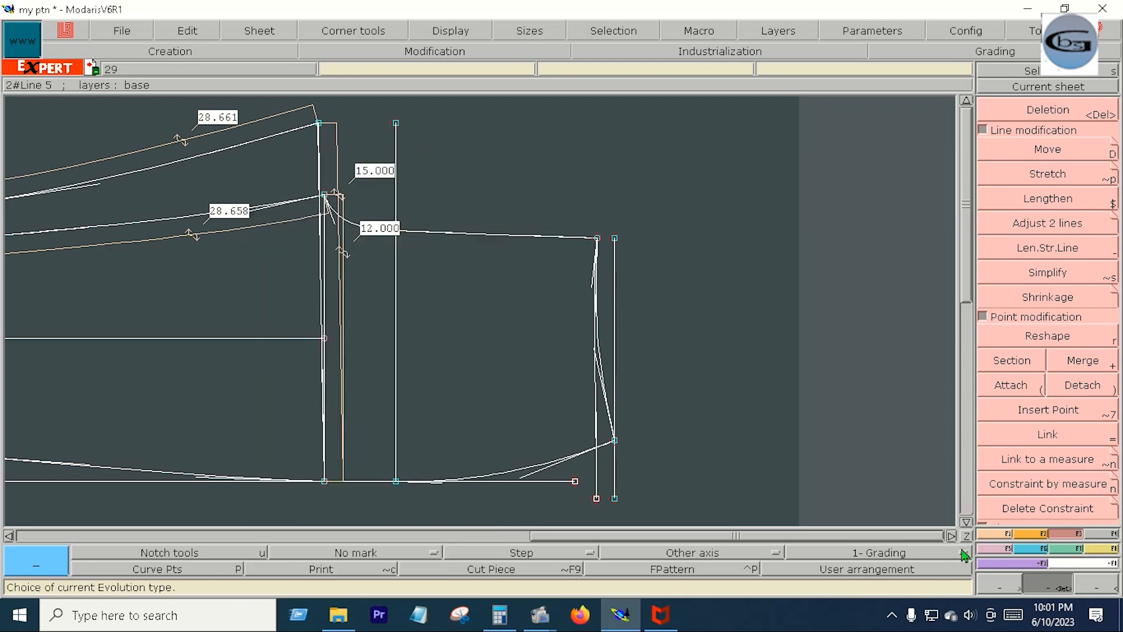
- Create a line parallel to the outermost vertical at the neck end, offset 0.75 inches outward
click(1004, 536)
key(x)
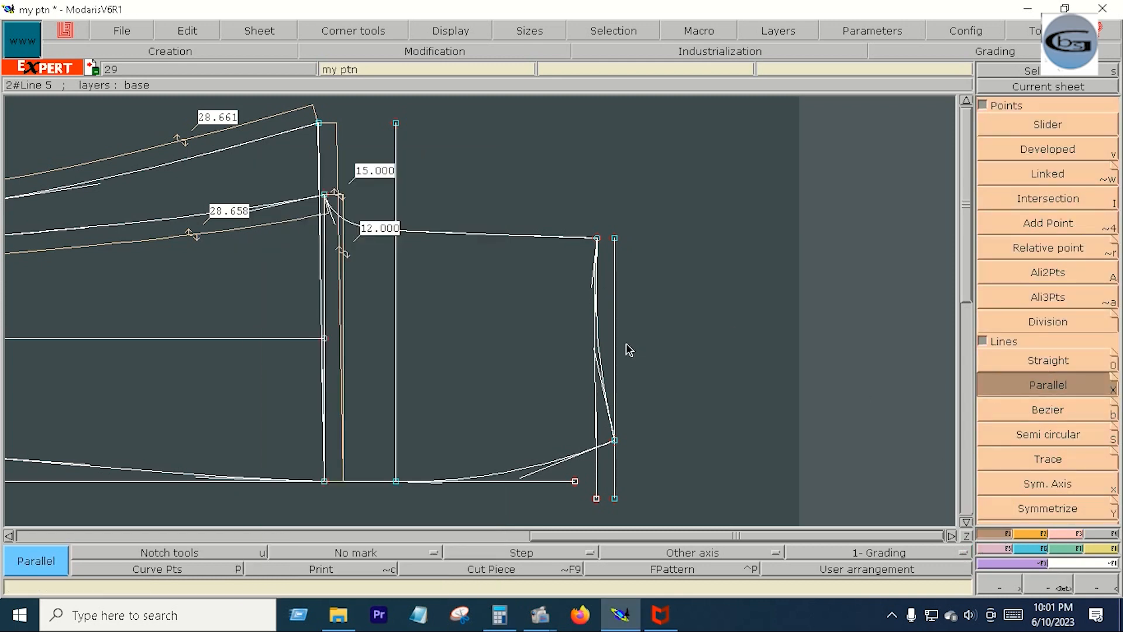
click(615, 342)
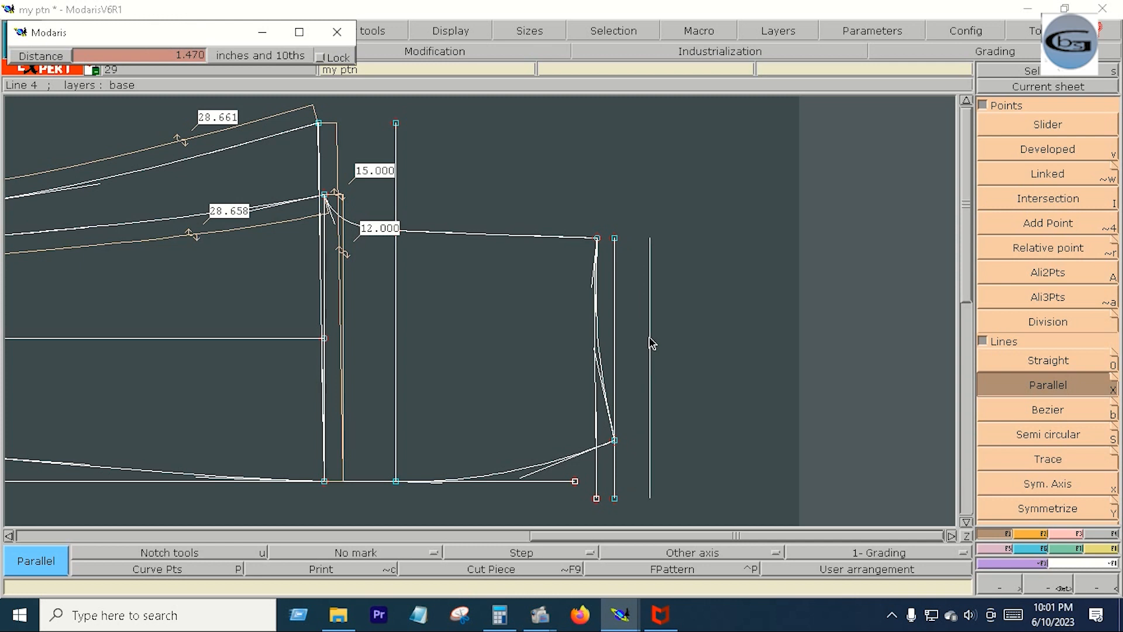
text(0.750)
key(BackSpace)
text(.75)
key(Return)
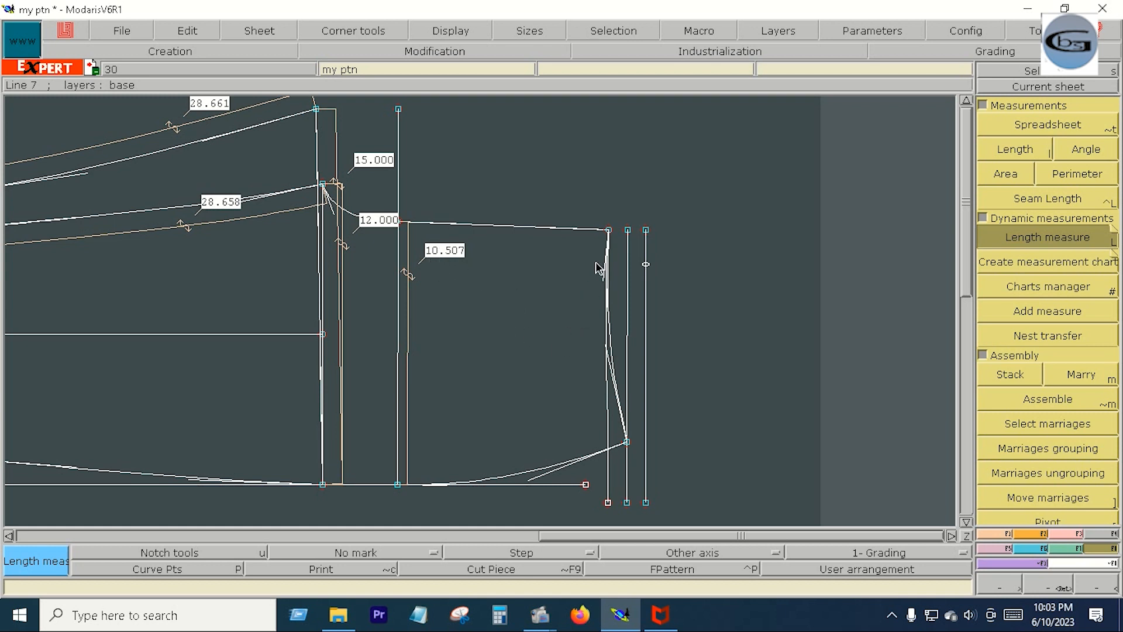
- Switch to Calculator and multiply the 10.5-inch width by 2
click(500, 616)
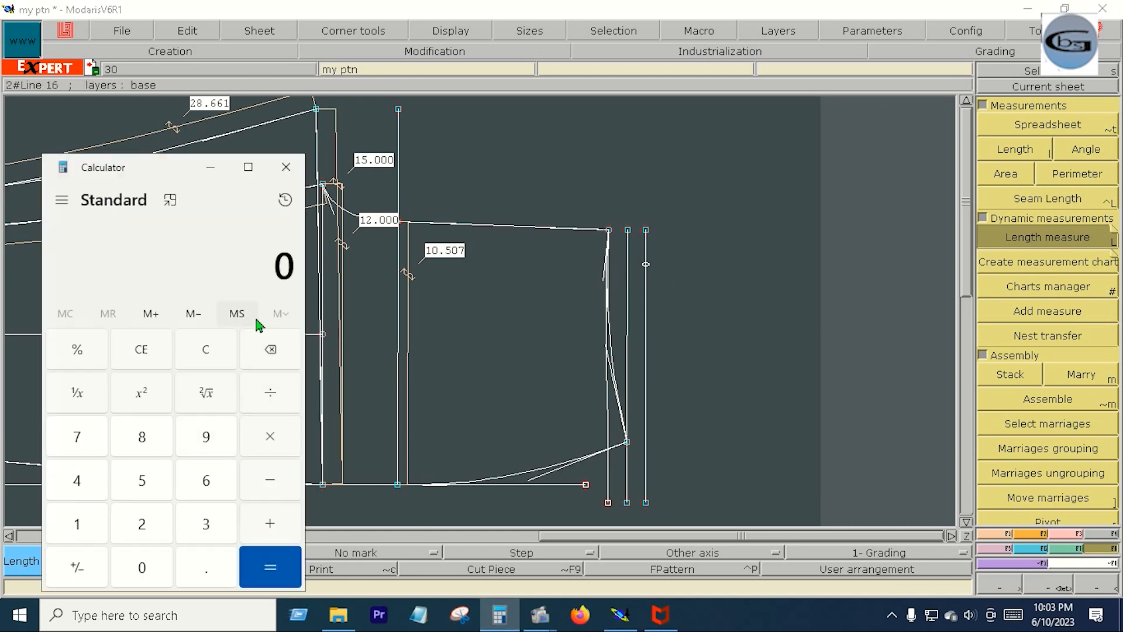
click(77, 478)
click(77, 477)
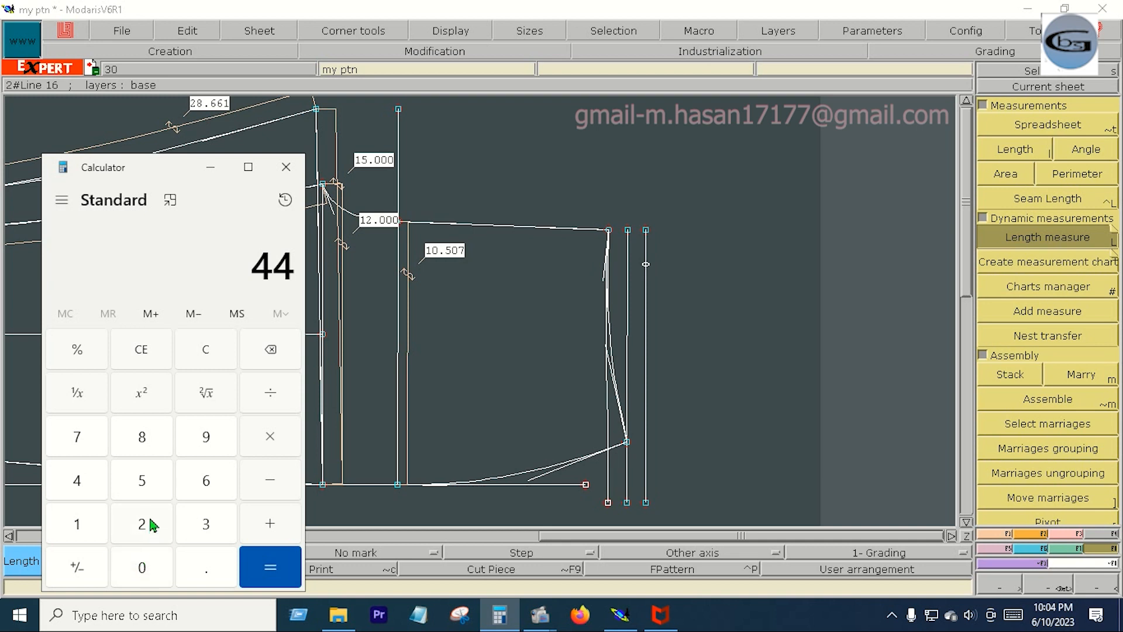
click(206, 353)
click(74, 533)
click(139, 570)
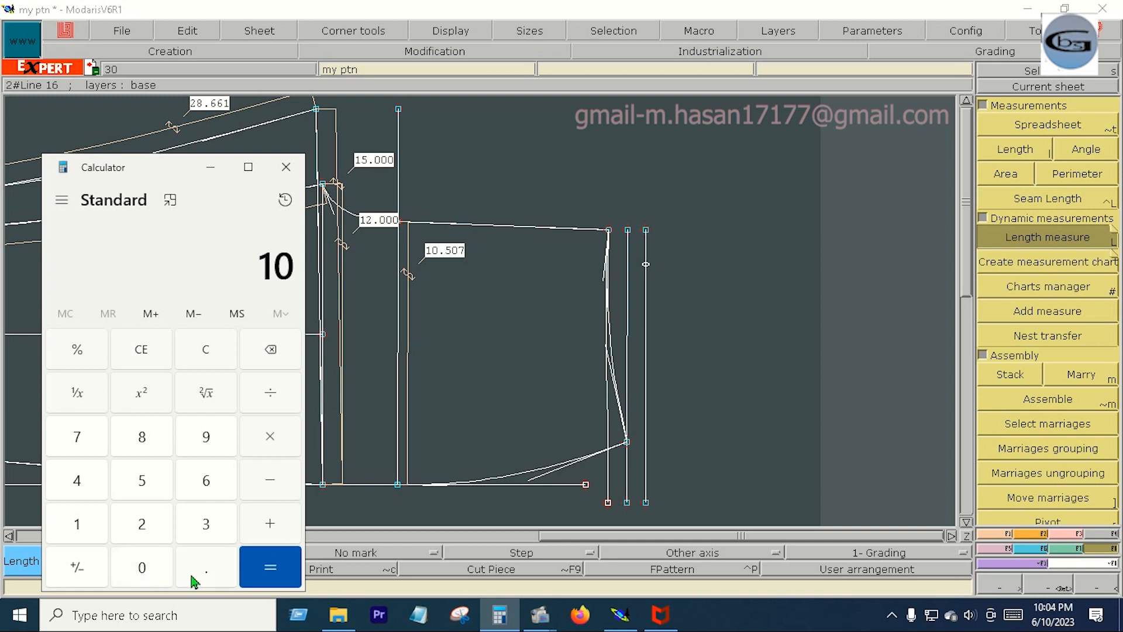
click(198, 570)
click(145, 485)
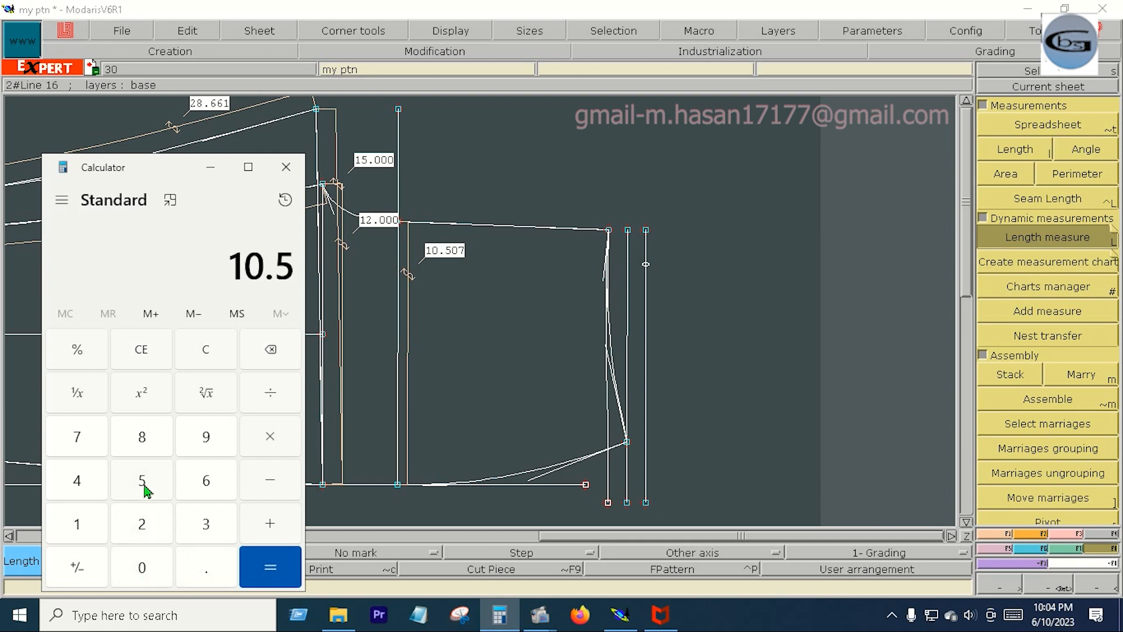
click(275, 440)
click(146, 525)
click(255, 566)
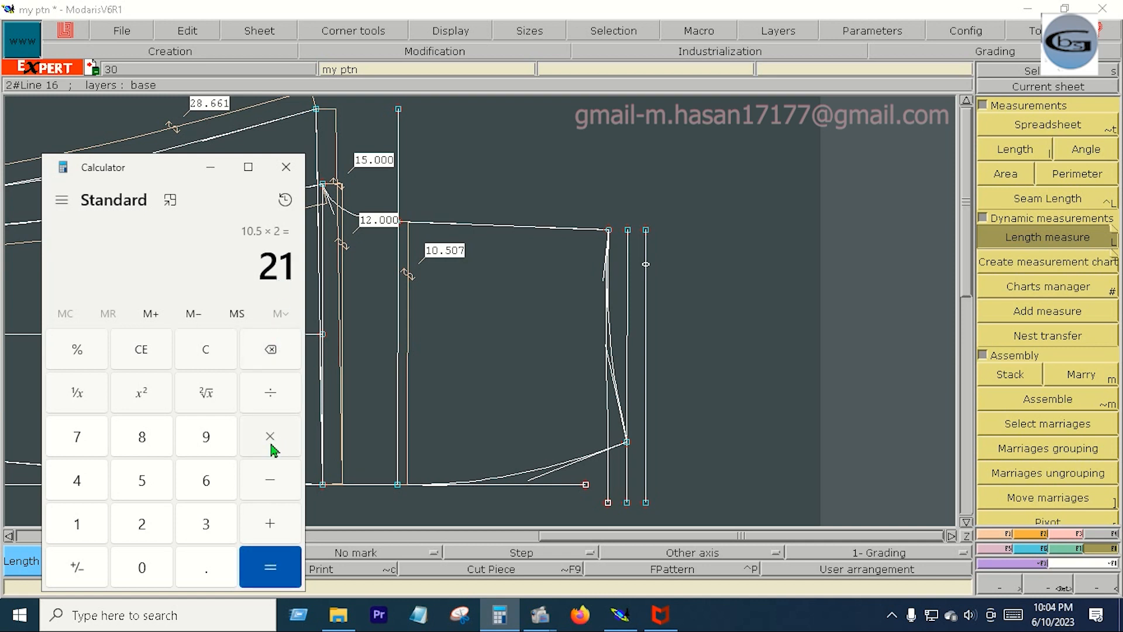
- Subtract 44 from the doubled width and divide the difference by 2
click(275, 486)
double_click(82, 479)
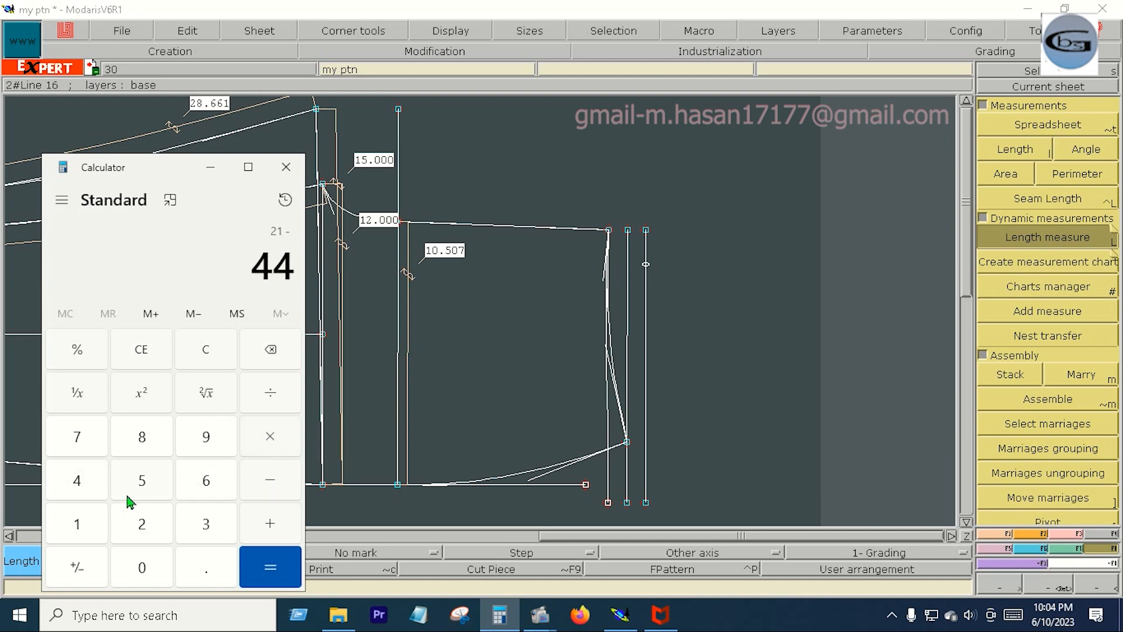
click(268, 560)
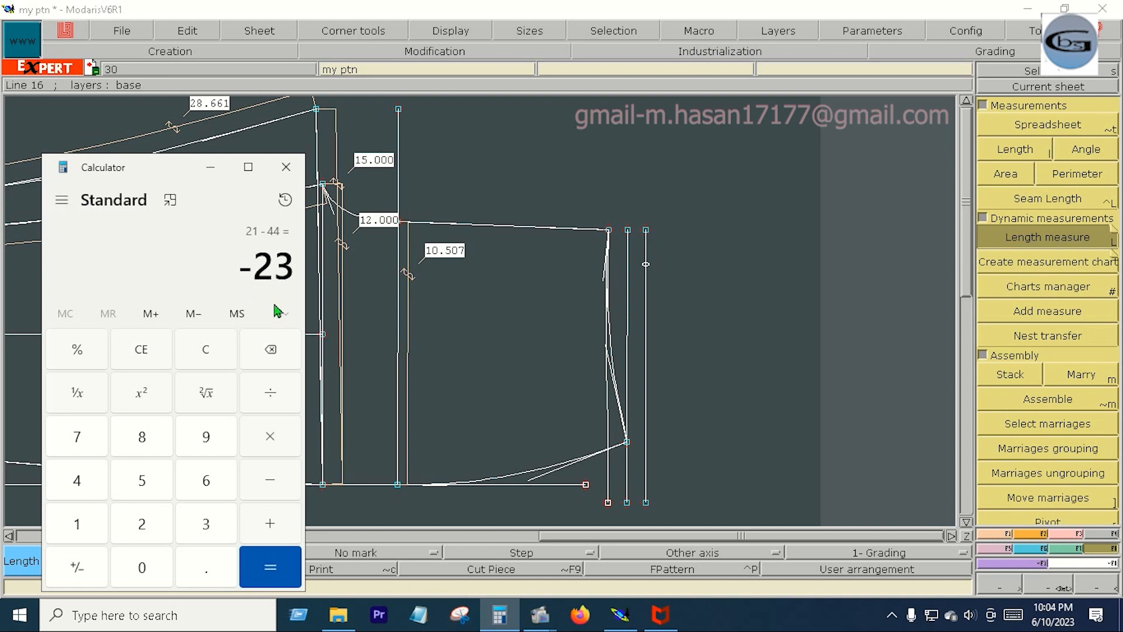
click(280, 402)
click(169, 528)
click(261, 568)
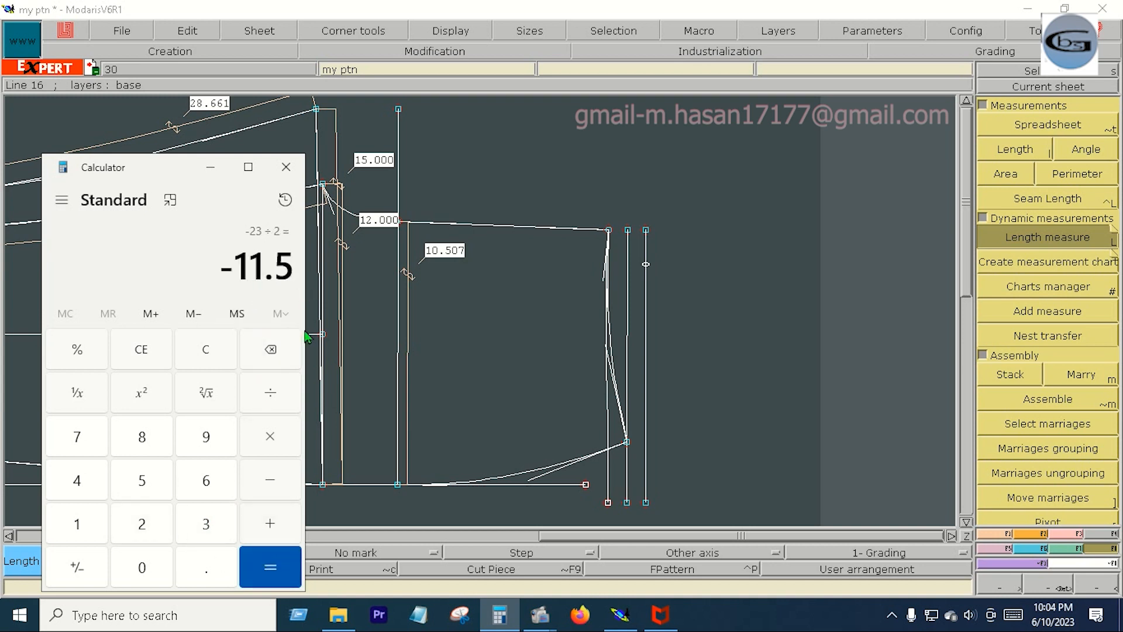
- Place a developed point 11.5 inches from the base line on the shoulder-side armhole vertical and insert it into that line
click(1092, 243)
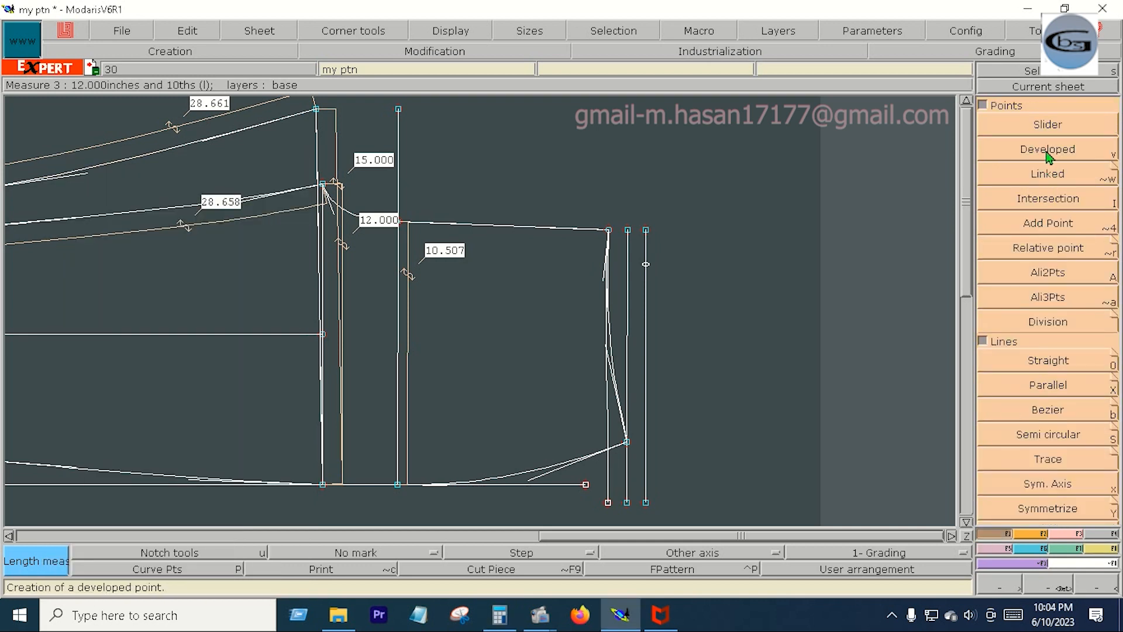
click(1047, 149)
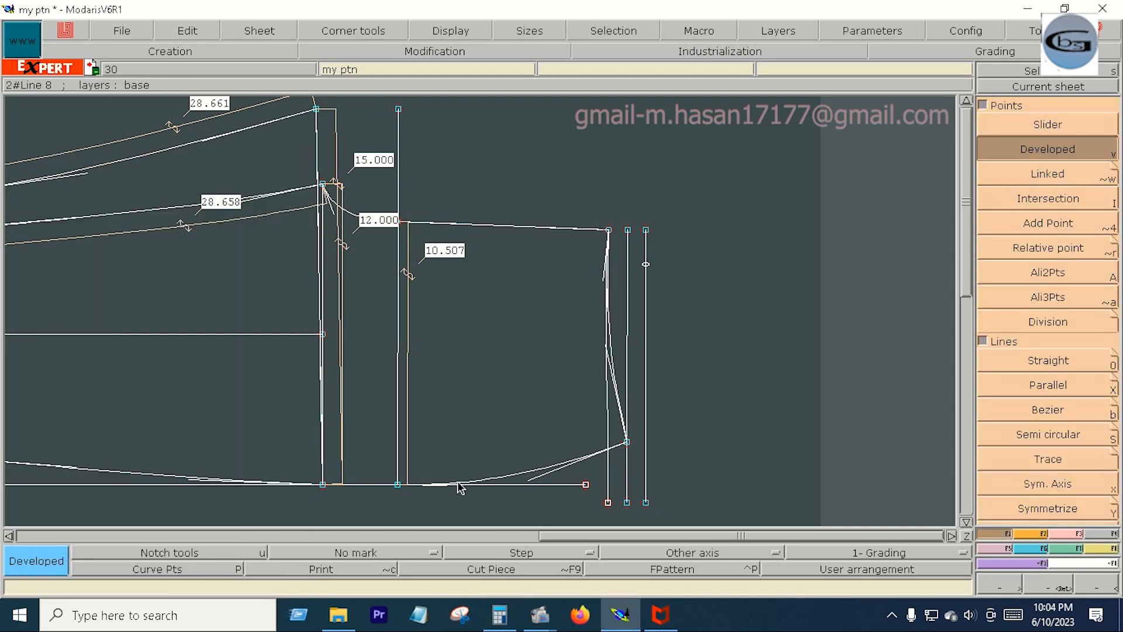
click(398, 486)
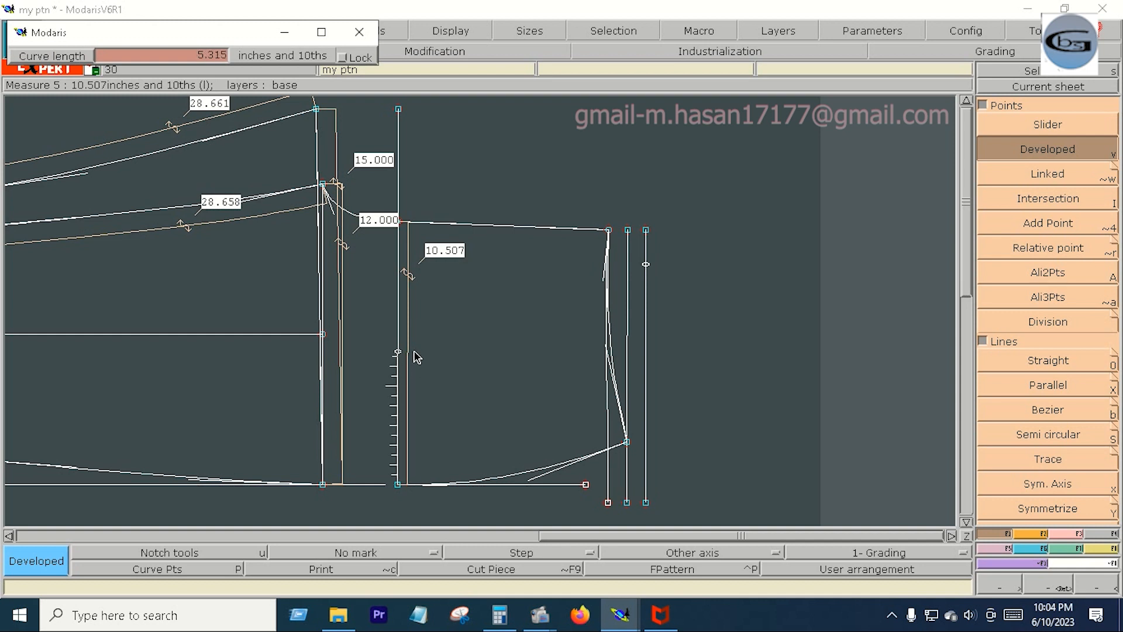
key(Down)
text(11)
key(Return)
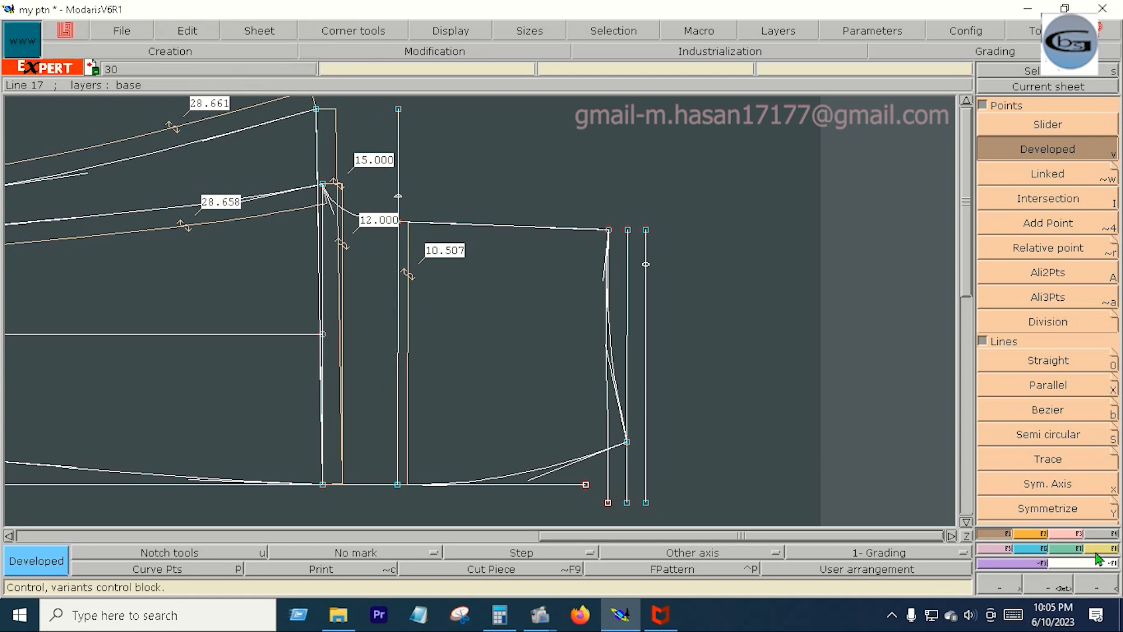
click(1075, 536)
click(1056, 416)
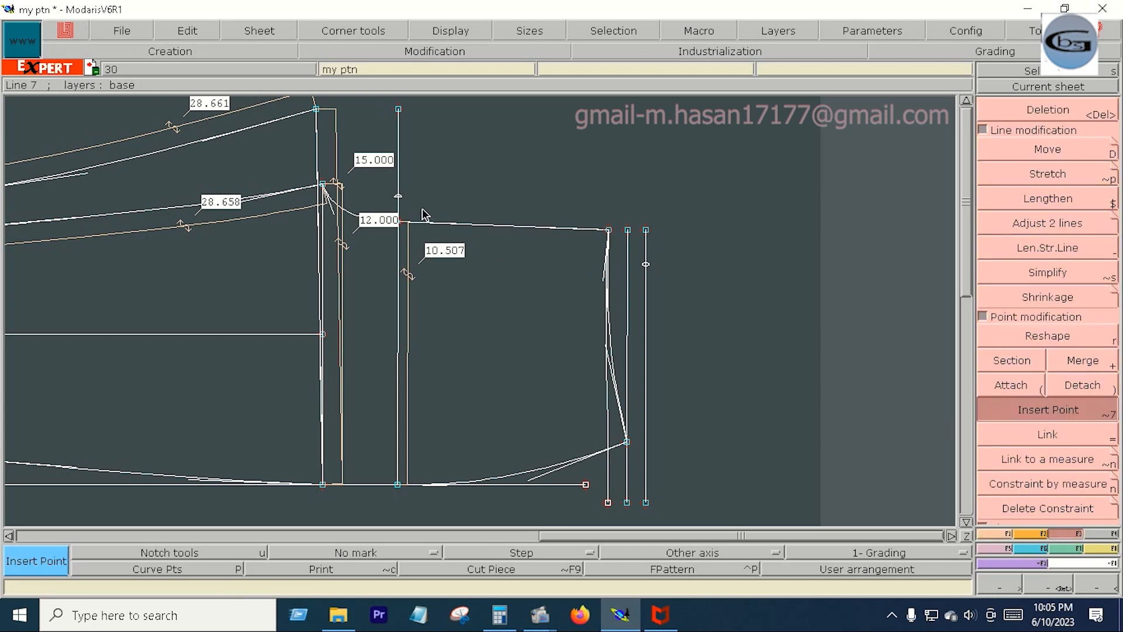
- Draw a Bezier line about 19.9 inches long from the uppermost curve's end point, via the inserted point, to beyond the outermost neck-end vertical
click(998, 535)
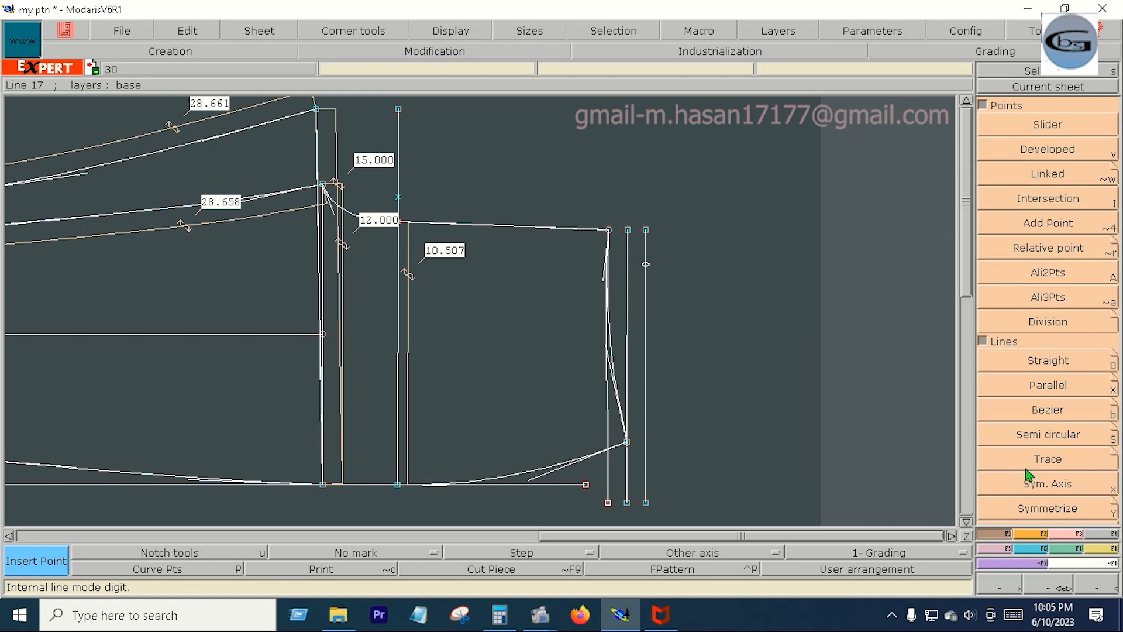
click(1063, 411)
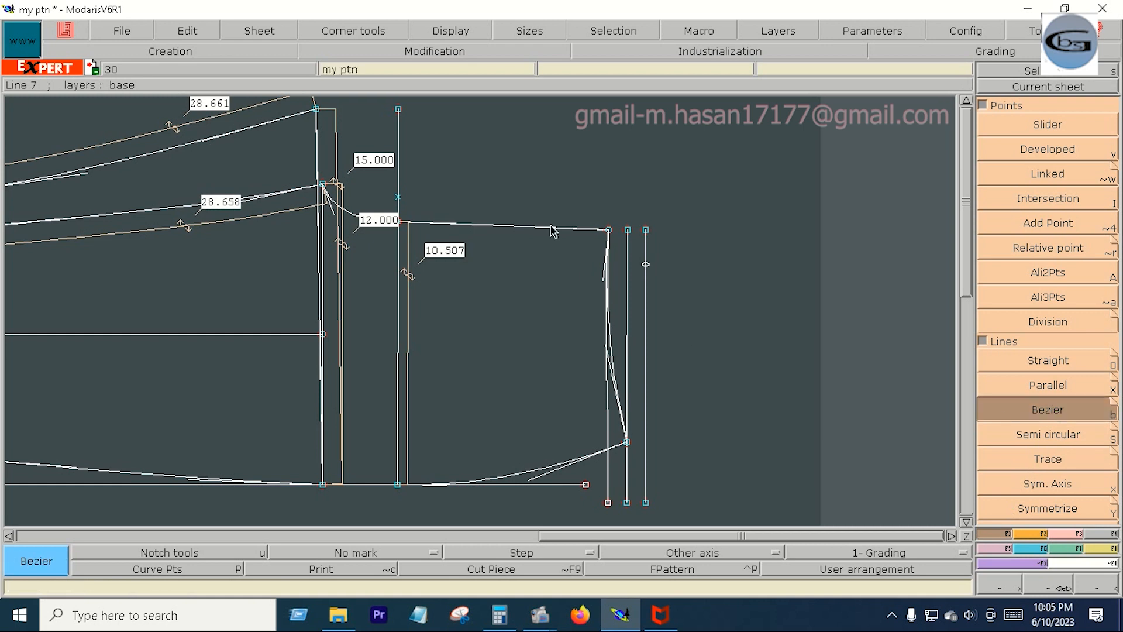
click(316, 109)
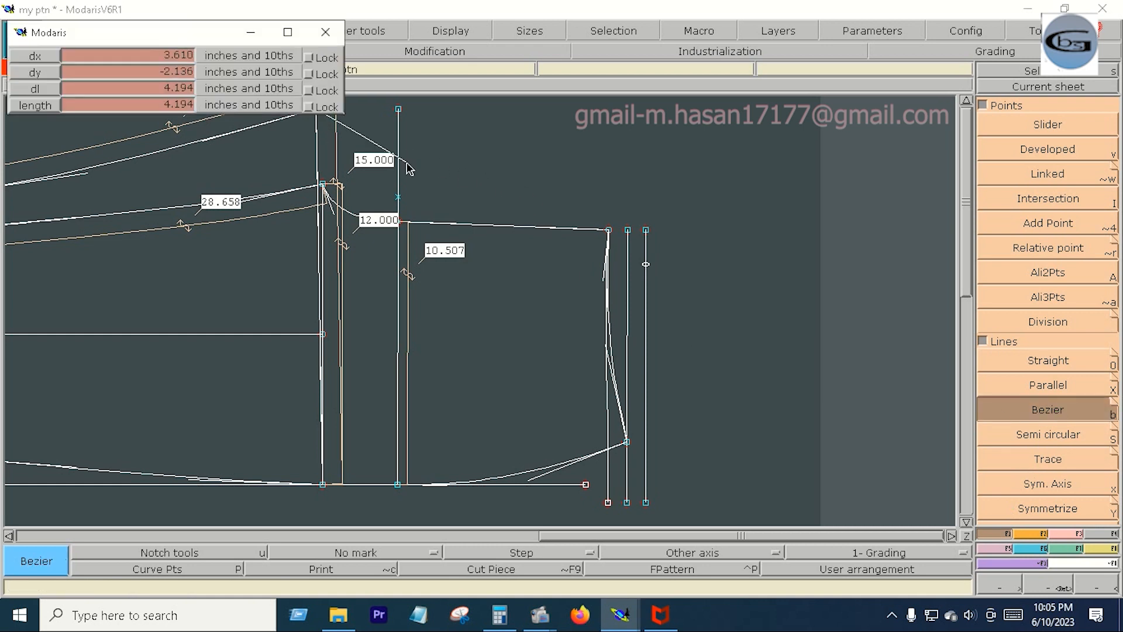
click(398, 199)
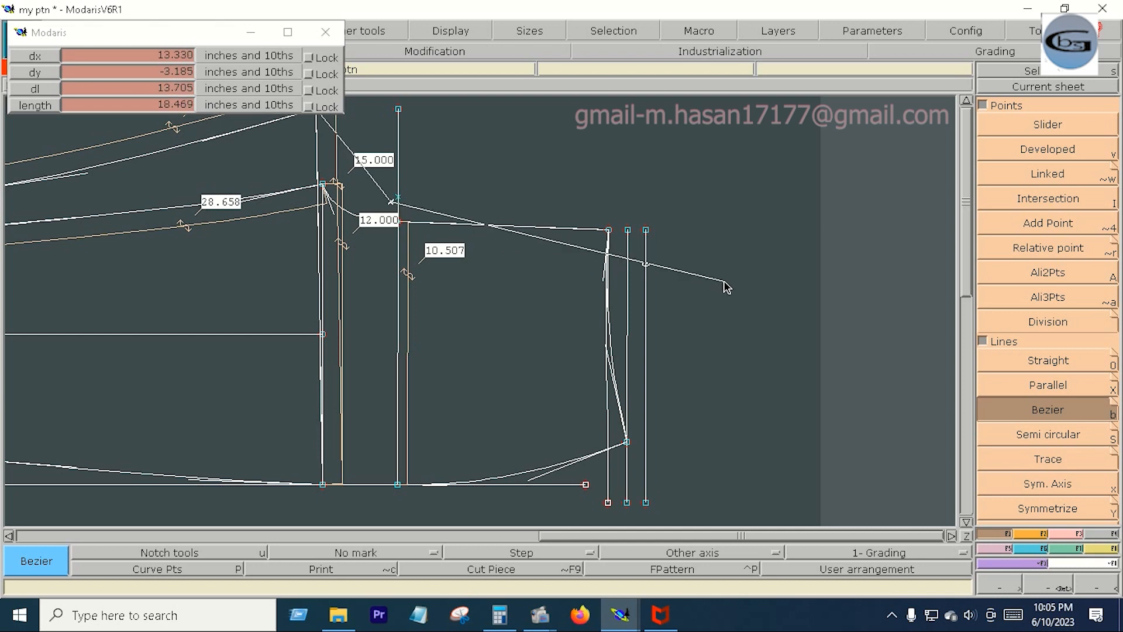
click(761, 286)
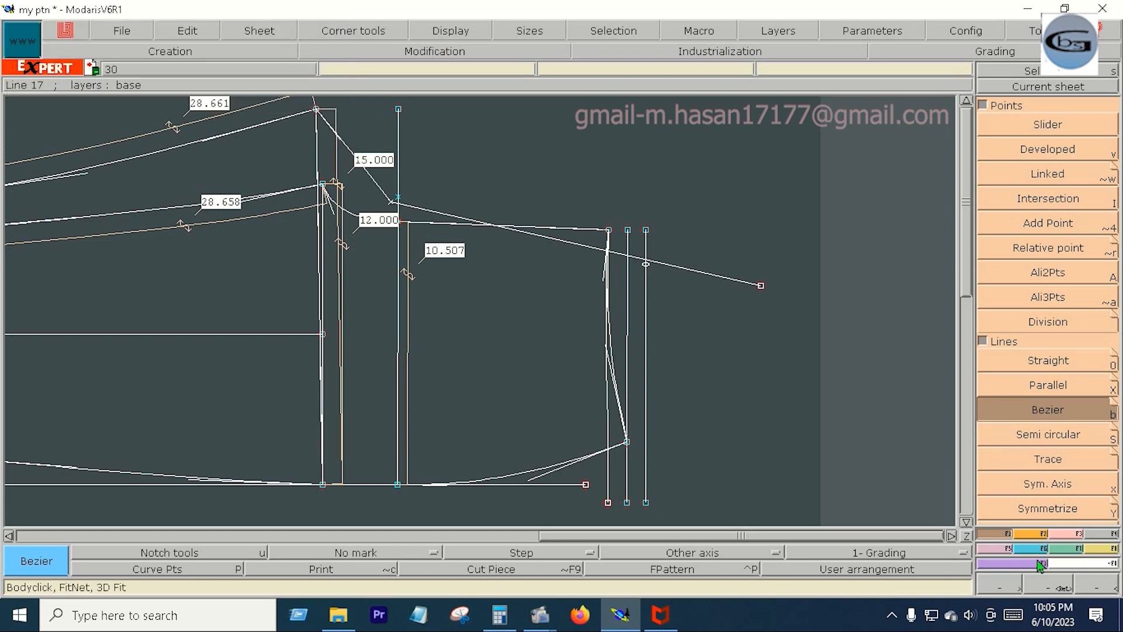
- Reshape the first segment of the new Bezier line with its tangent handles into a smooth concave armhole curve
click(435, 51)
click(1064, 339)
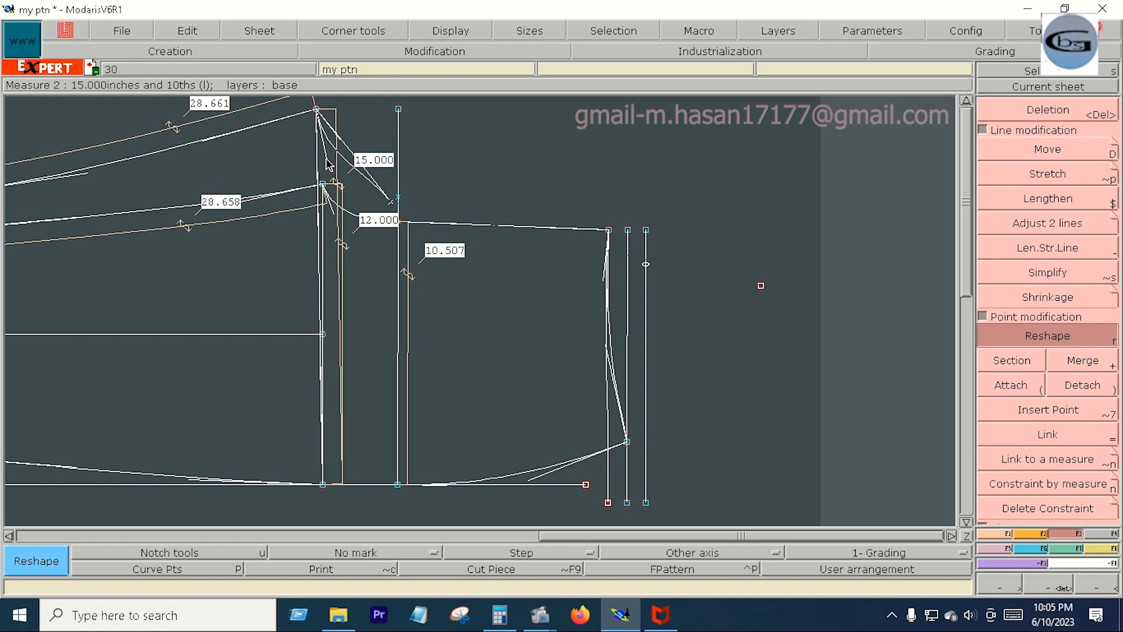
click(364, 172)
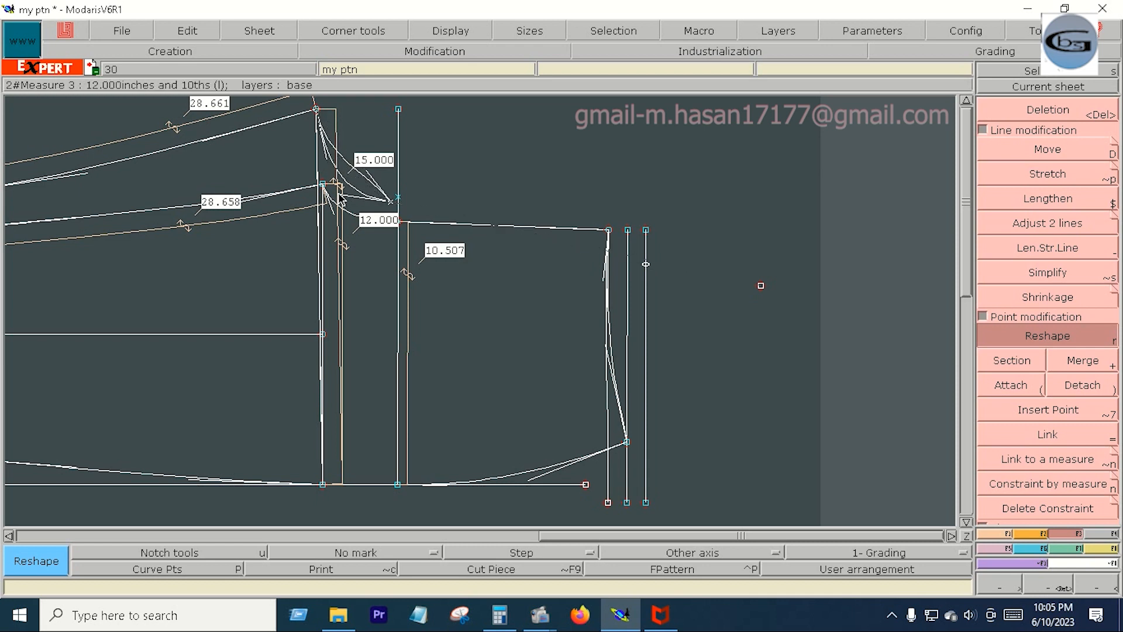
click(332, 176)
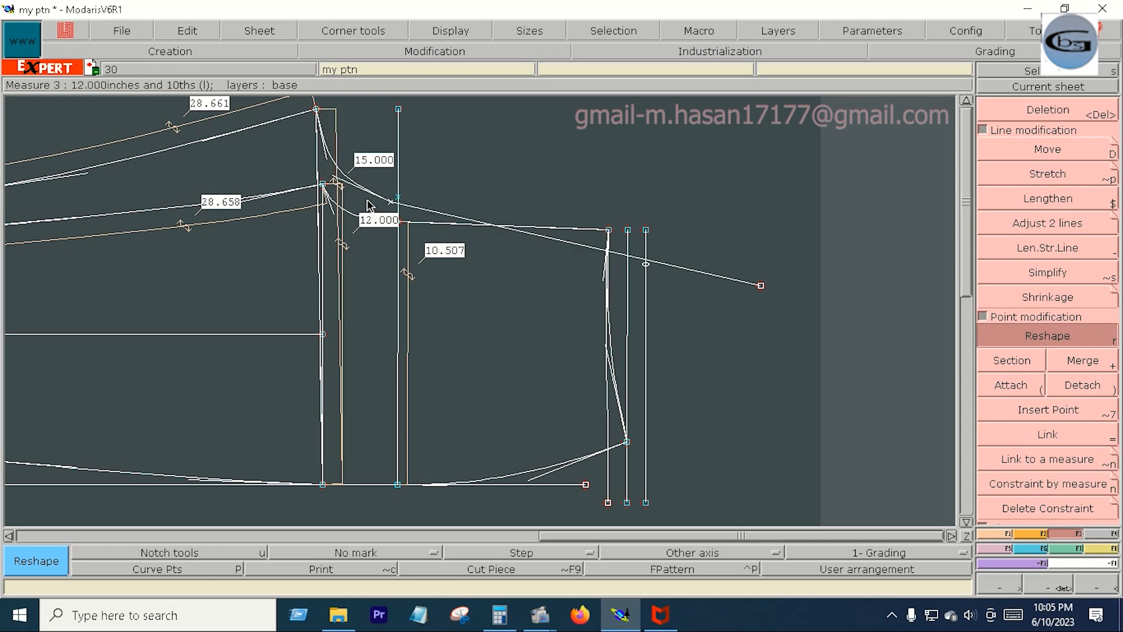
- Try to refine the concave first segment of the armhole Bezier line with its tangent handles
click(337, 178)
click(329, 193)
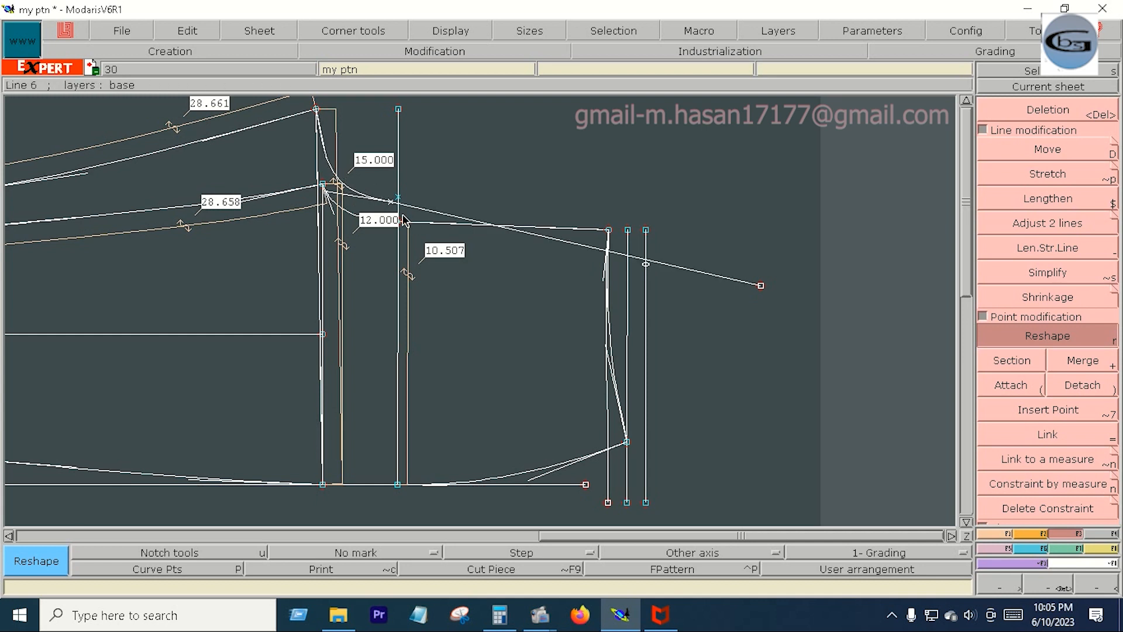
click(331, 187)
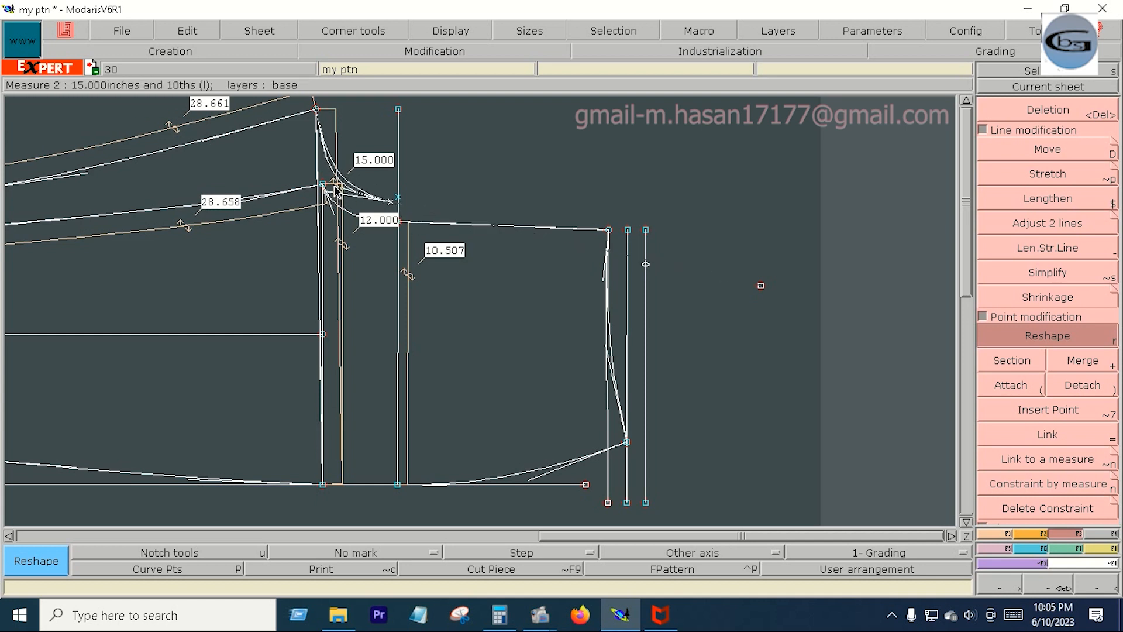
click(334, 189)
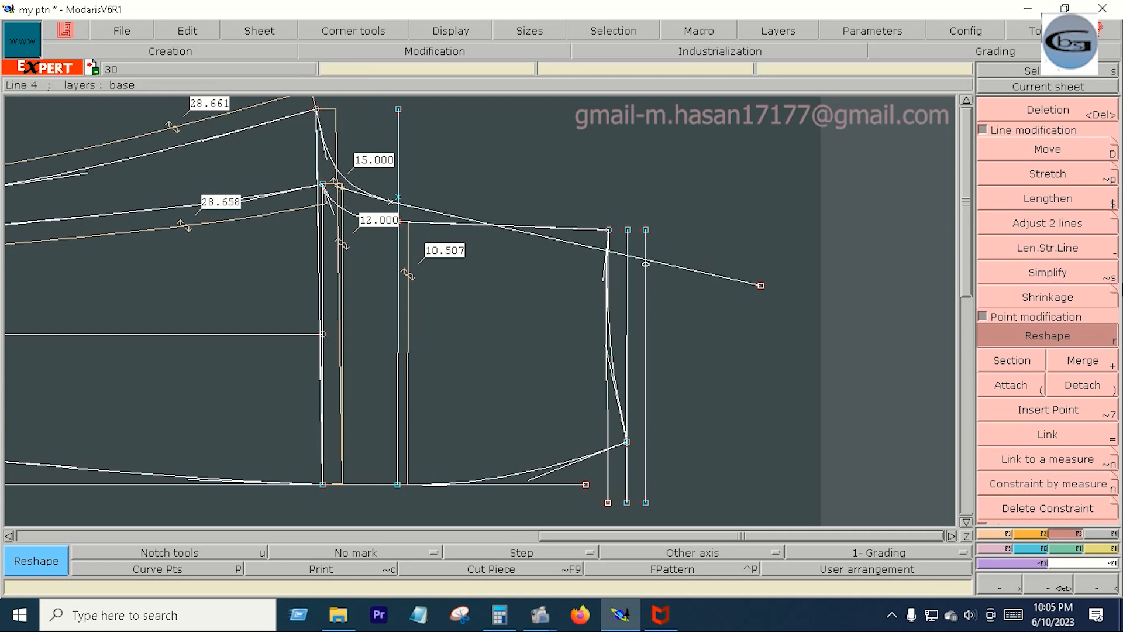
- Delete the armhole Bezier line and redraw it from the uppermost curve's end point, via the inserted point, to beyond the outermost neck-end vertical
key(Delete)
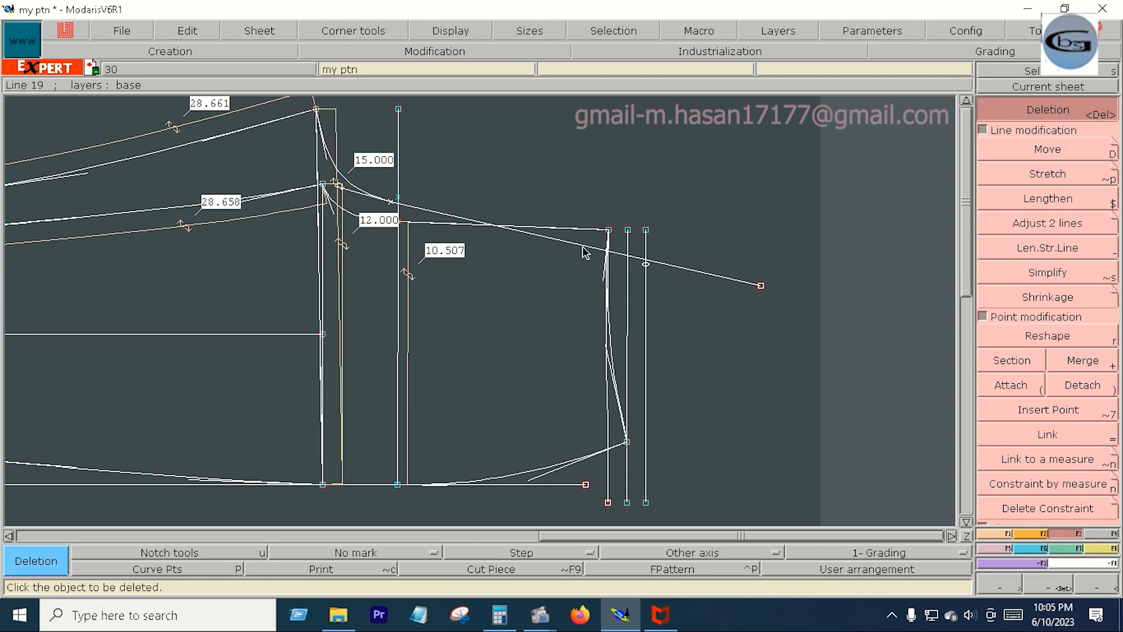
click(584, 249)
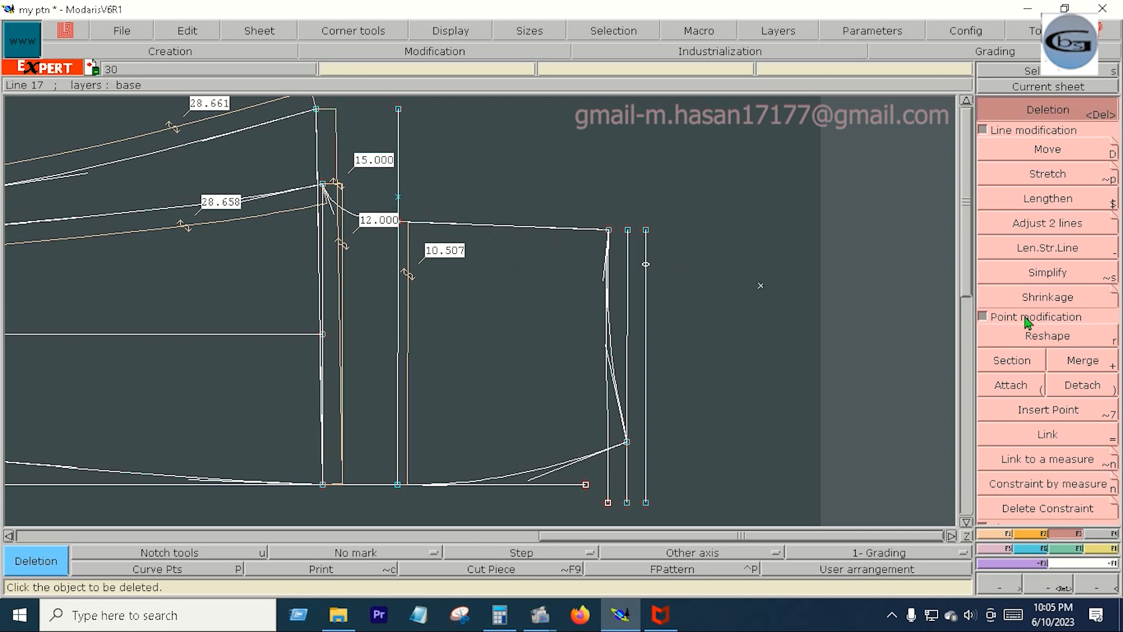
click(995, 534)
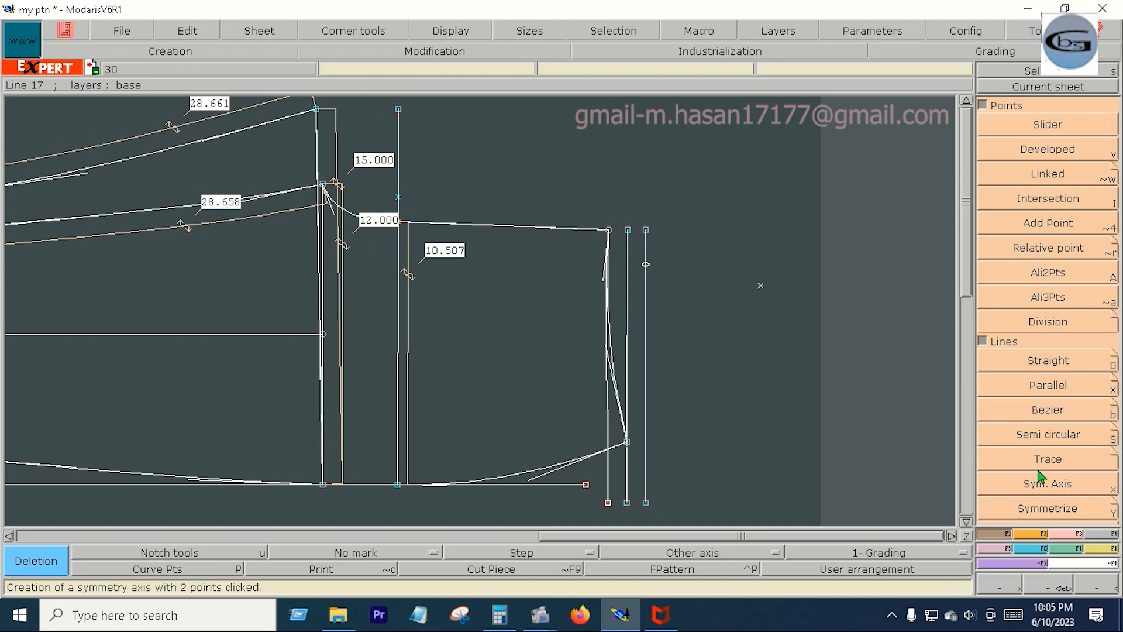
click(1047, 411)
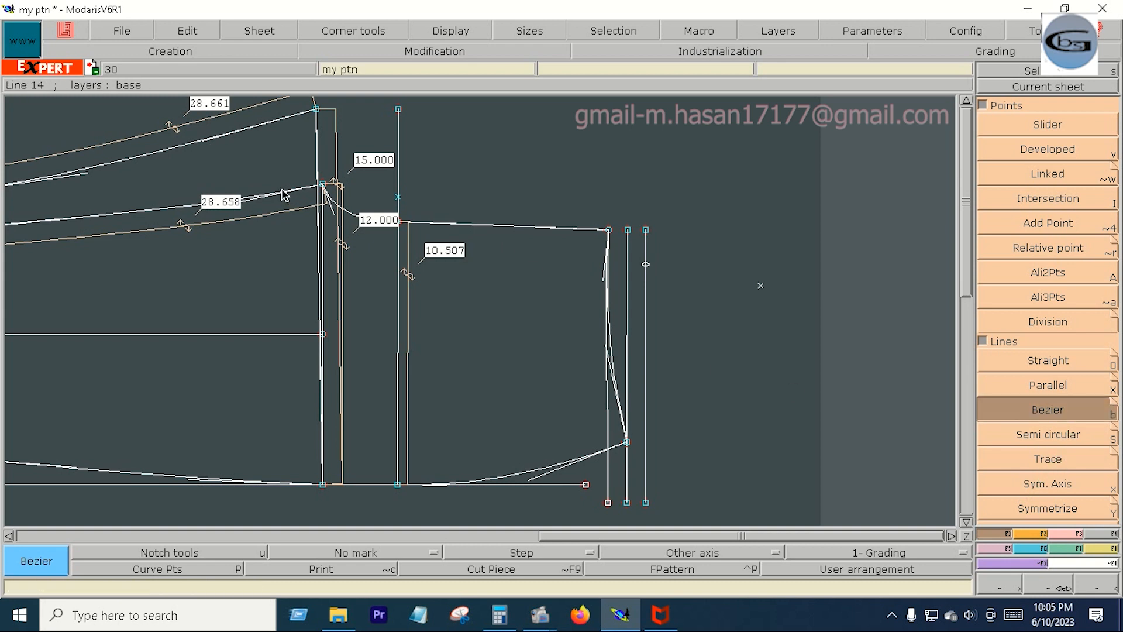
click(317, 110)
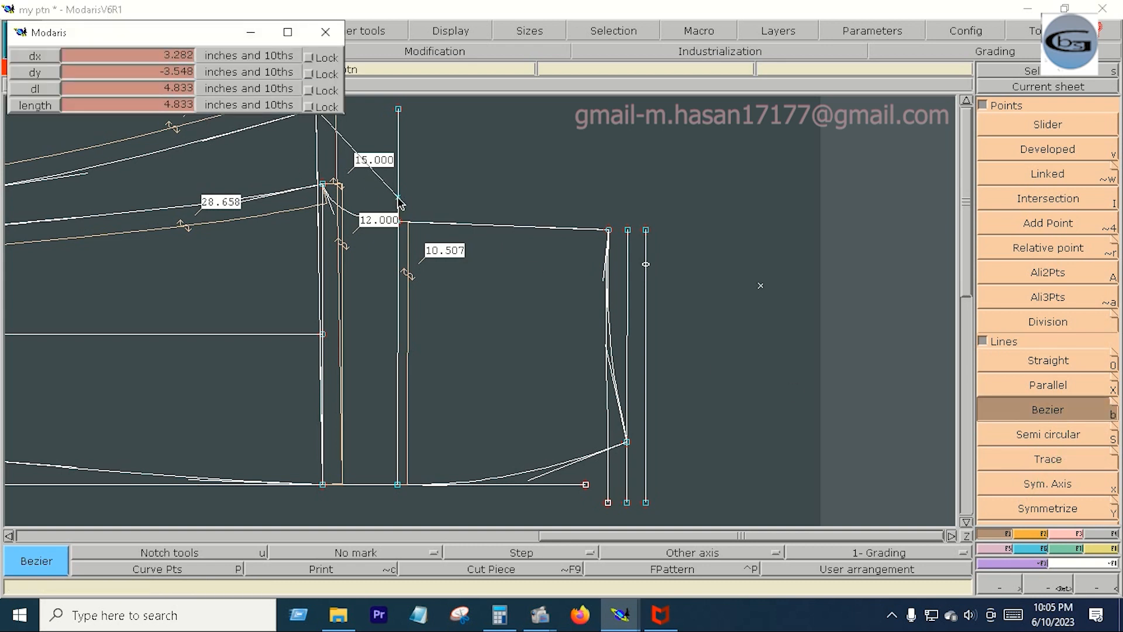
click(399, 198)
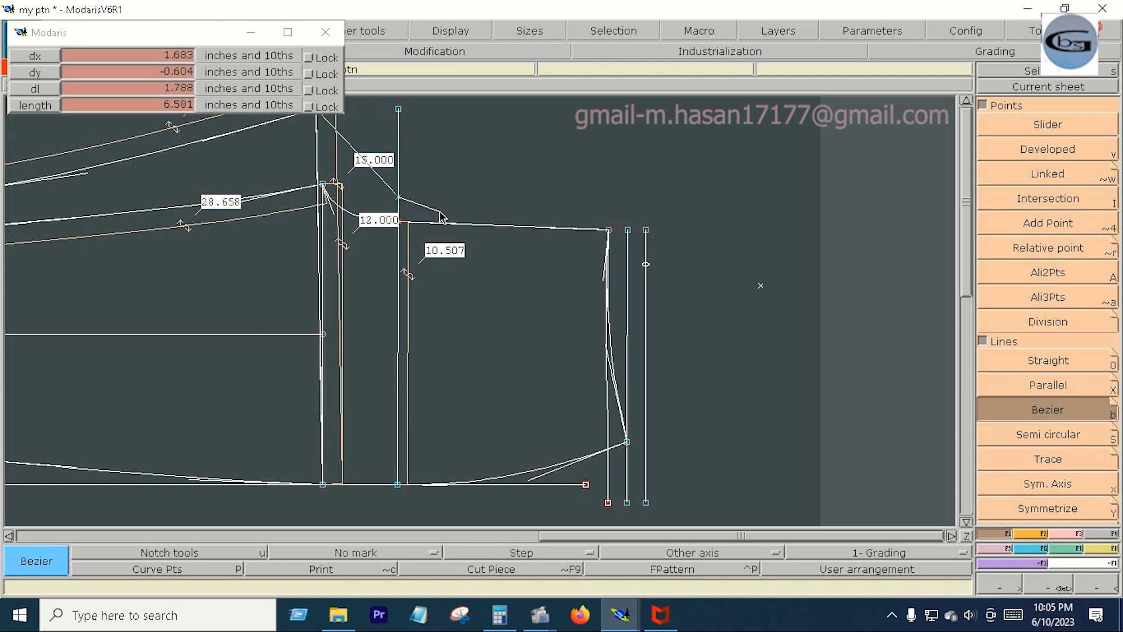
right_click(721, 273)
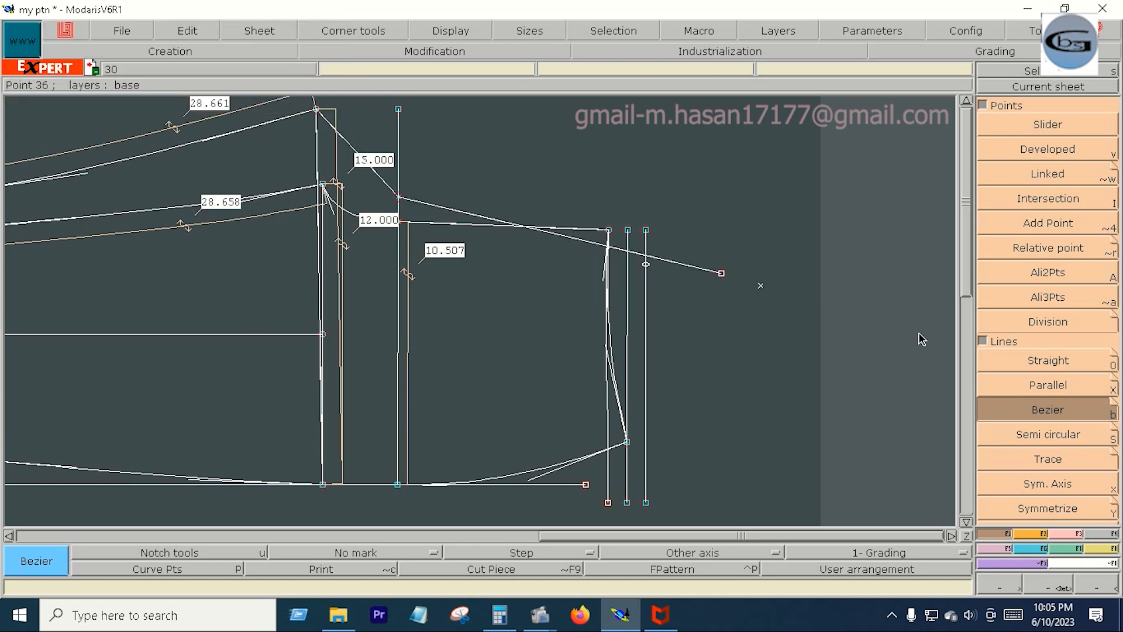
- Reshape the first segment of the redrawn Bezier line into a smooth concave armhole curve
click(1072, 534)
click(1060, 339)
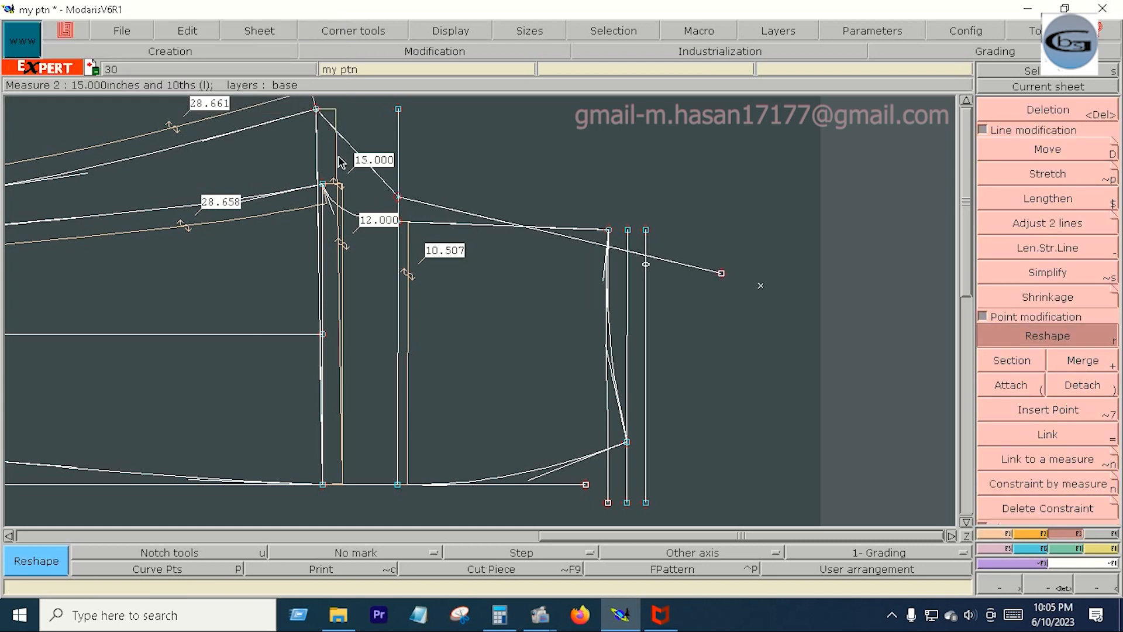
drag(341, 141, 337, 177)
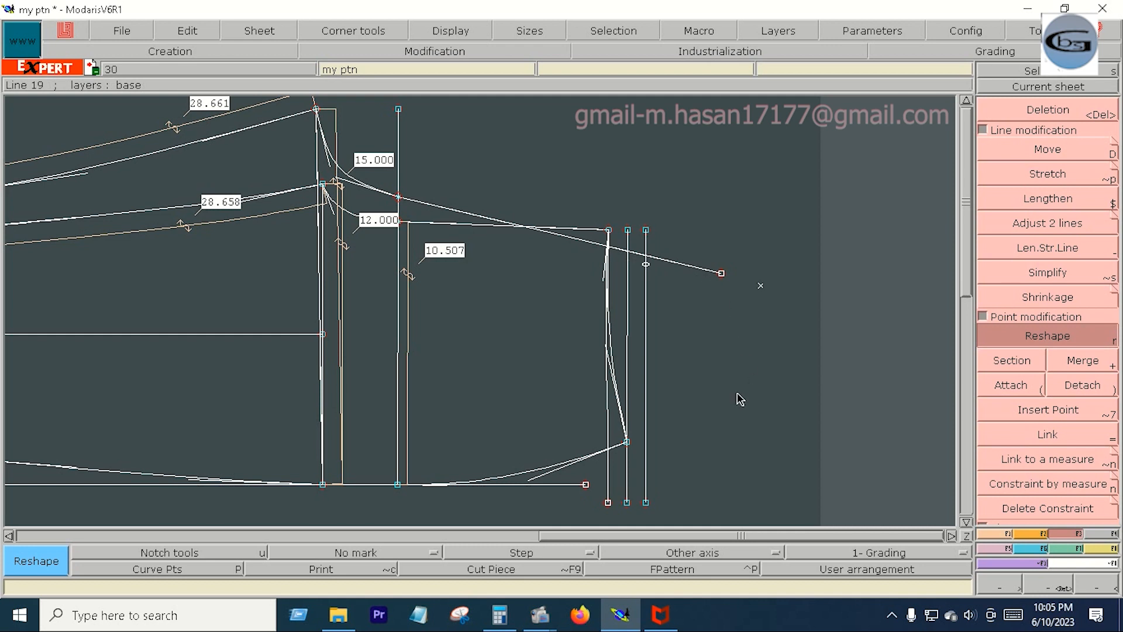
- Place a developed point 15 inches from the uppermost curve's end point along the redrawn armhole and shoulder line
click(1005, 534)
click(1051, 153)
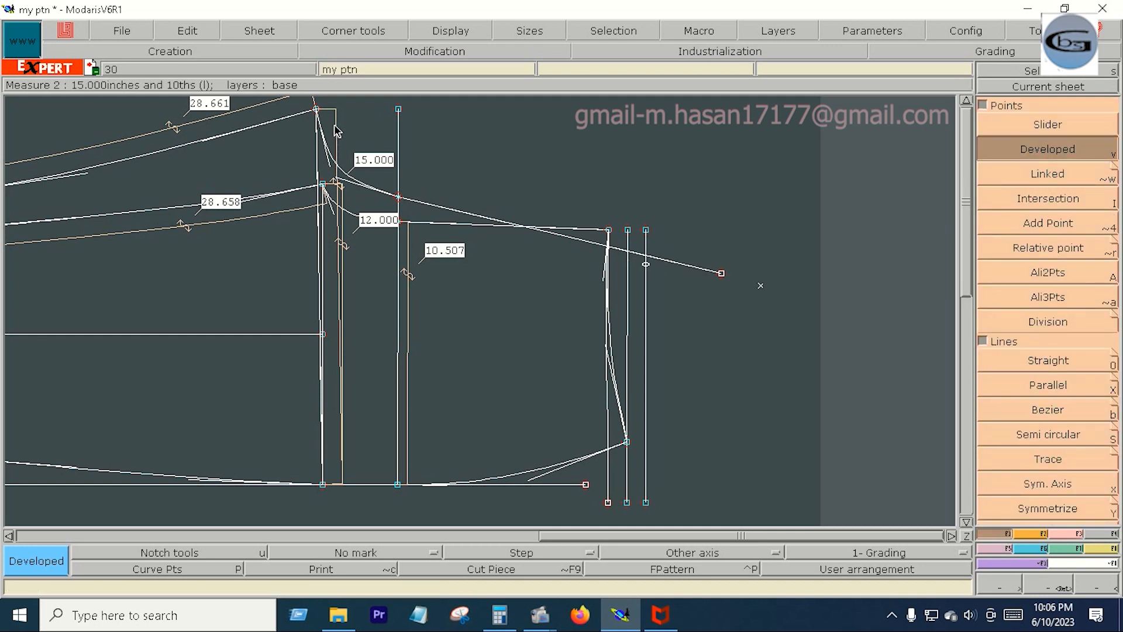
click(316, 110)
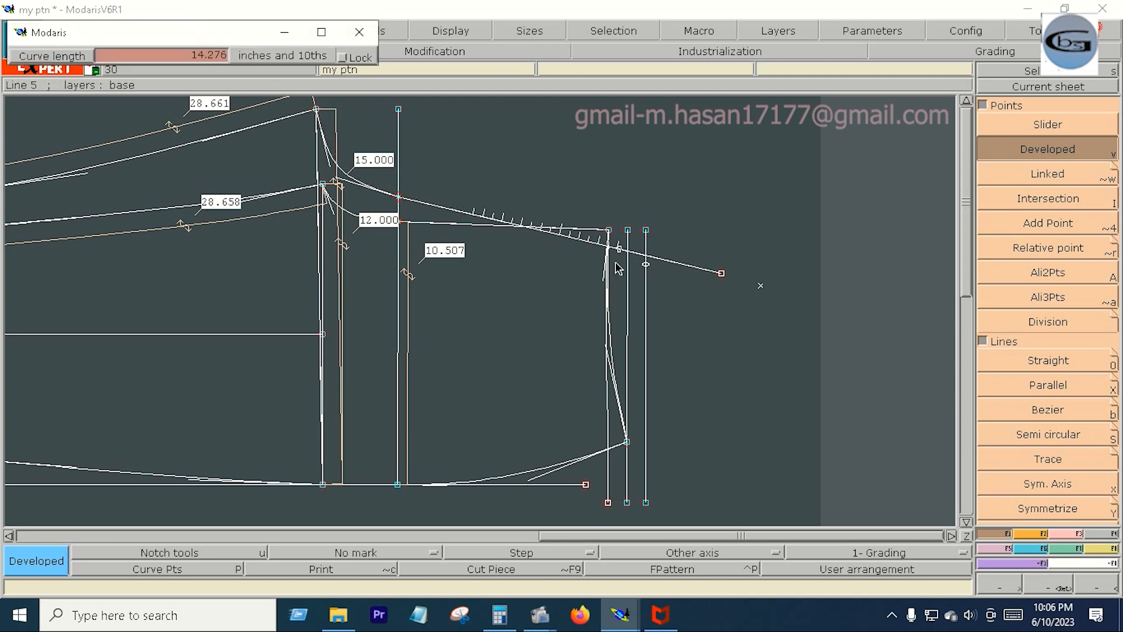
click(684, 270)
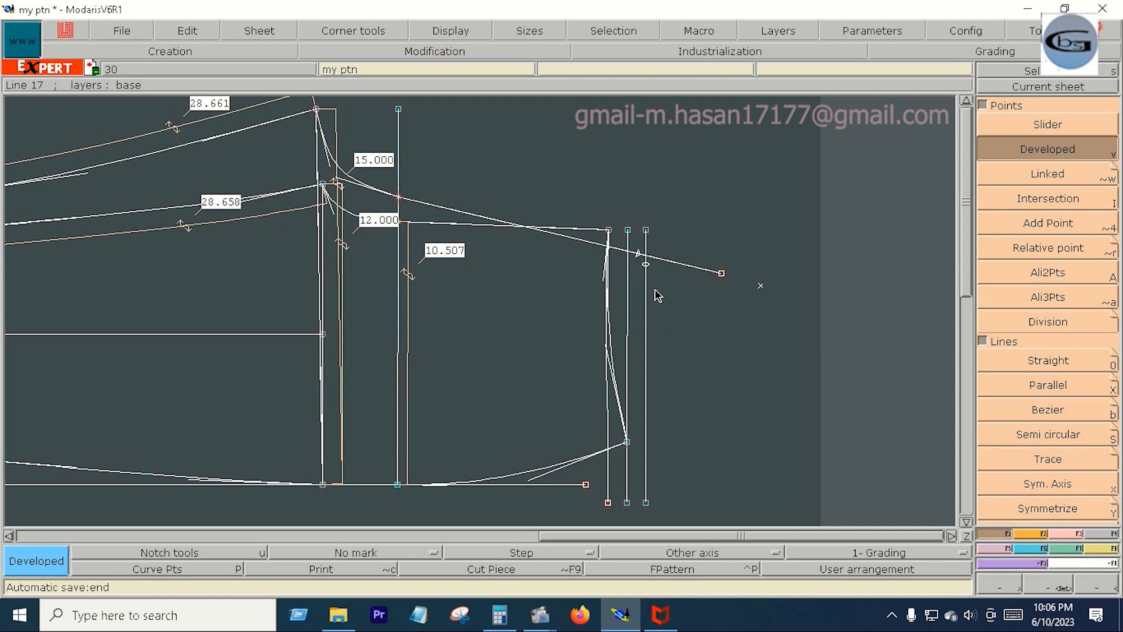
click(642, 256)
click(644, 261)
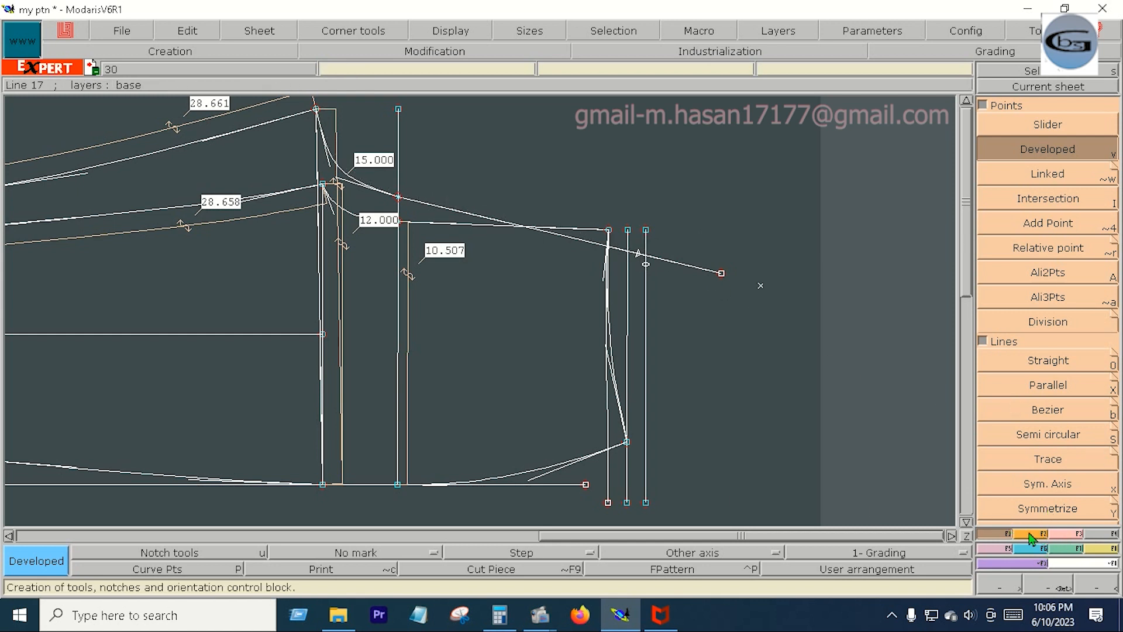
- Draw a Bezier line 8.5 inches long from the developed point to the middle neck-end vertical and insert its end points into the lines they lie on
key(b)
click(641, 258)
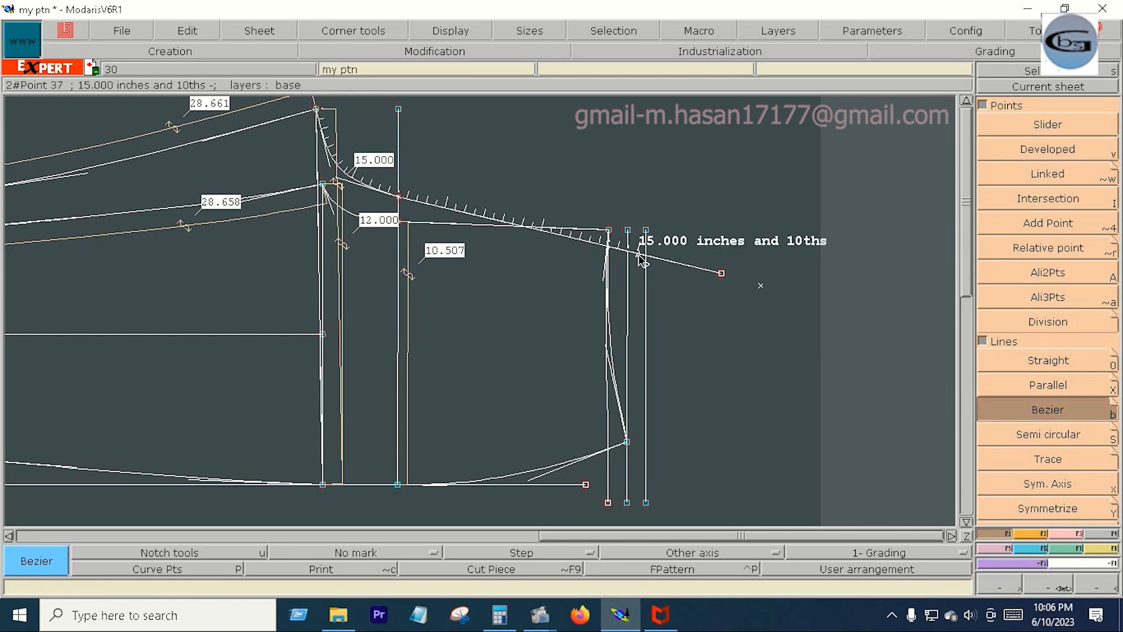
click(638, 254)
click(102, 92)
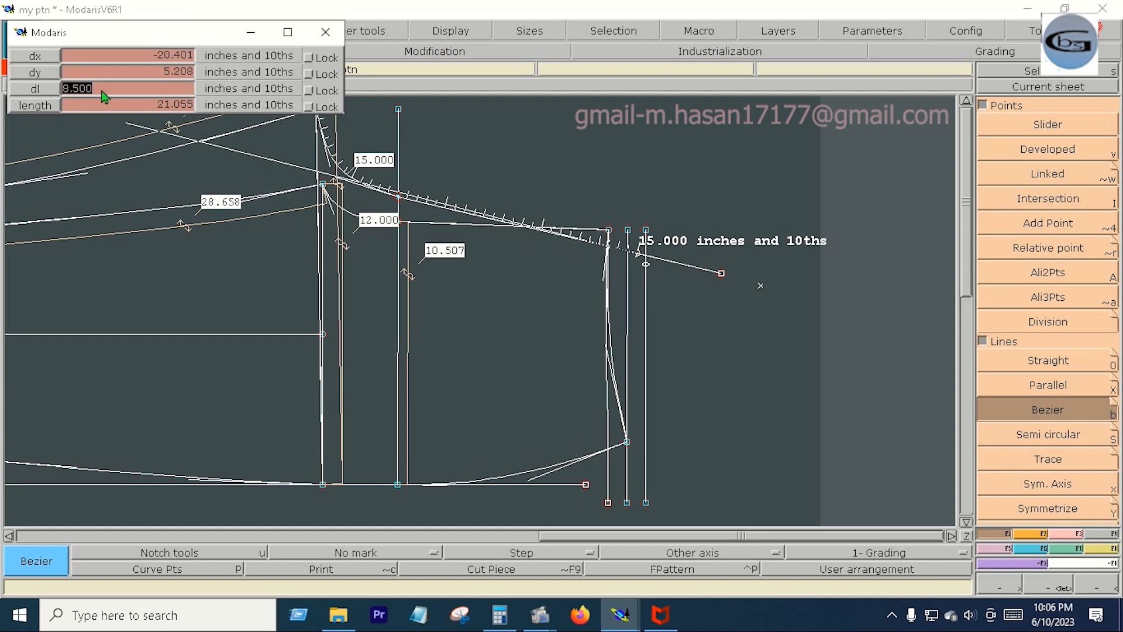
key(Return)
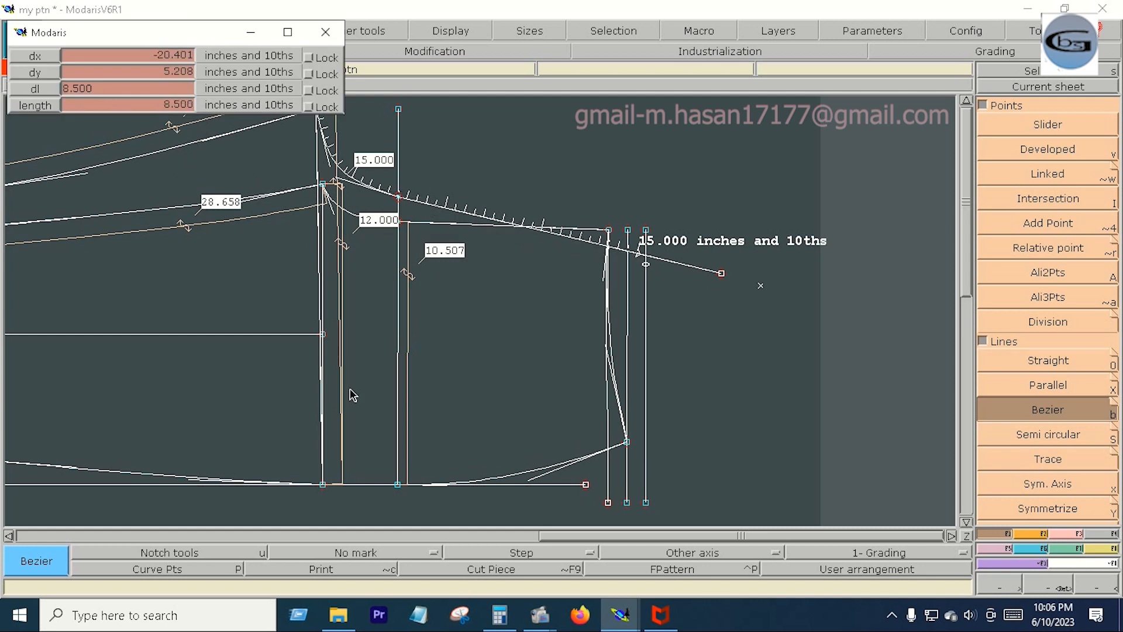
click(627, 466)
click(1072, 533)
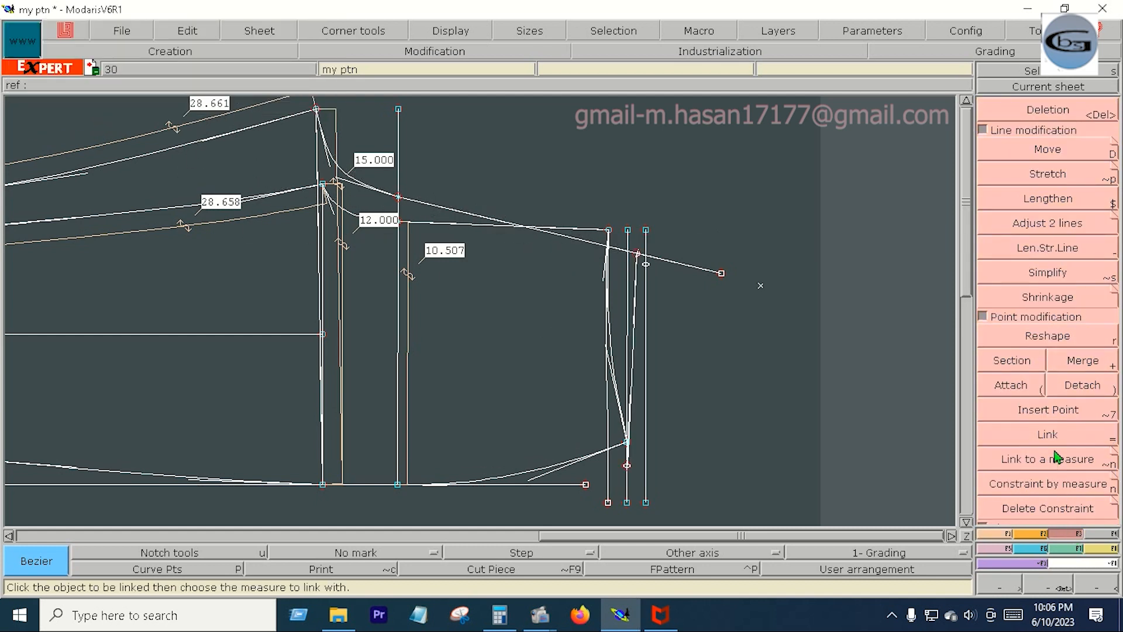
click(1050, 410)
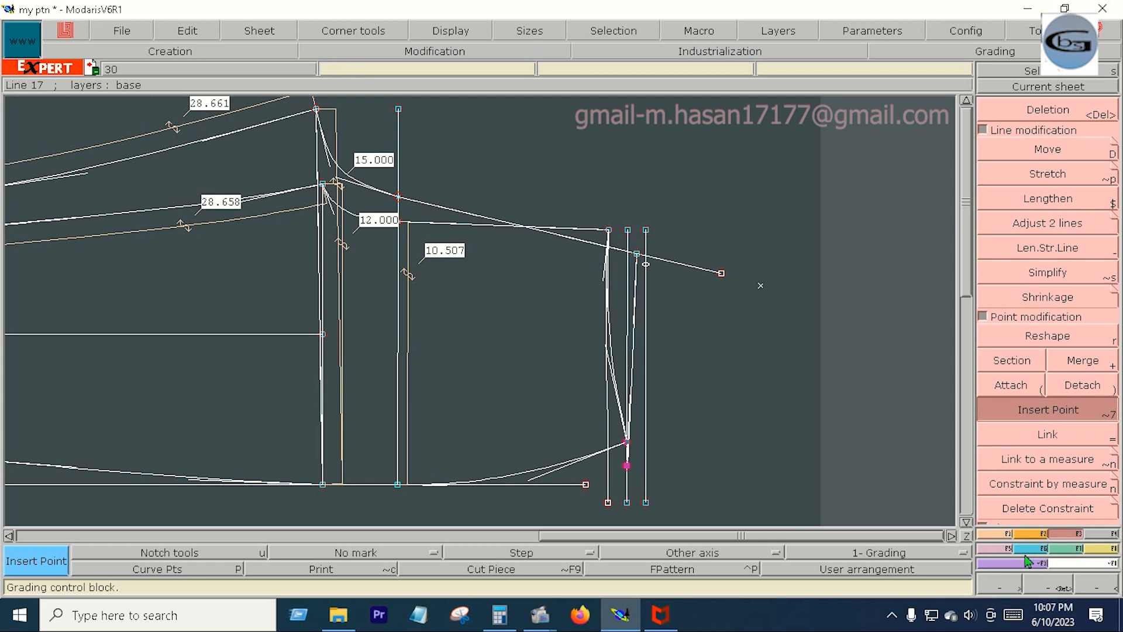
- Move the two selected lower neck-end points by -0.375 inches in X
click(1032, 151)
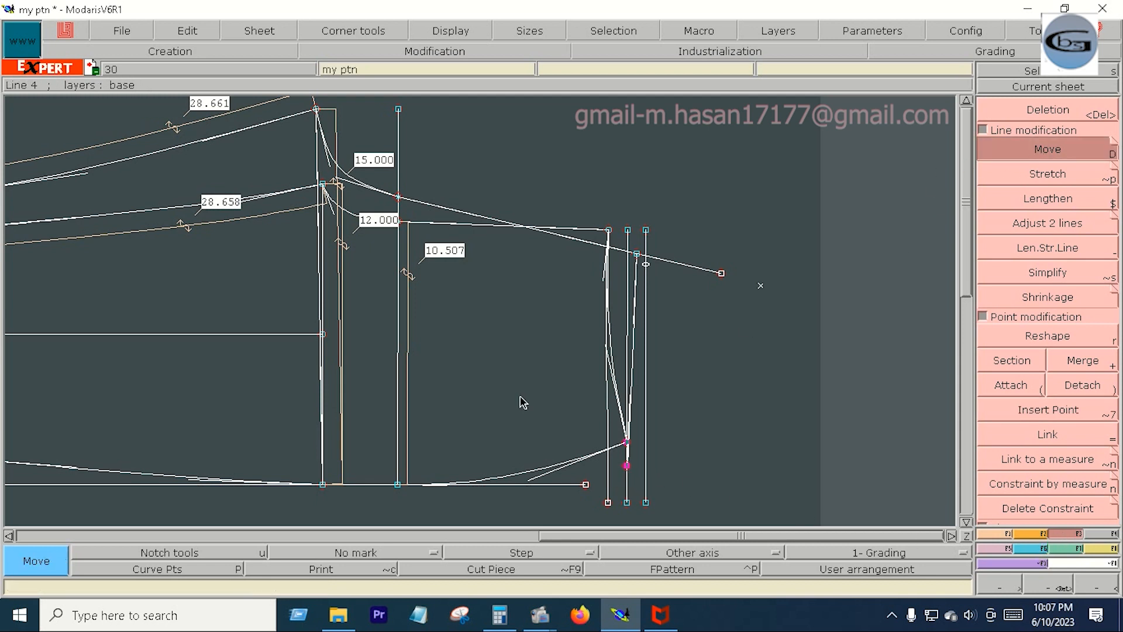
click(628, 443)
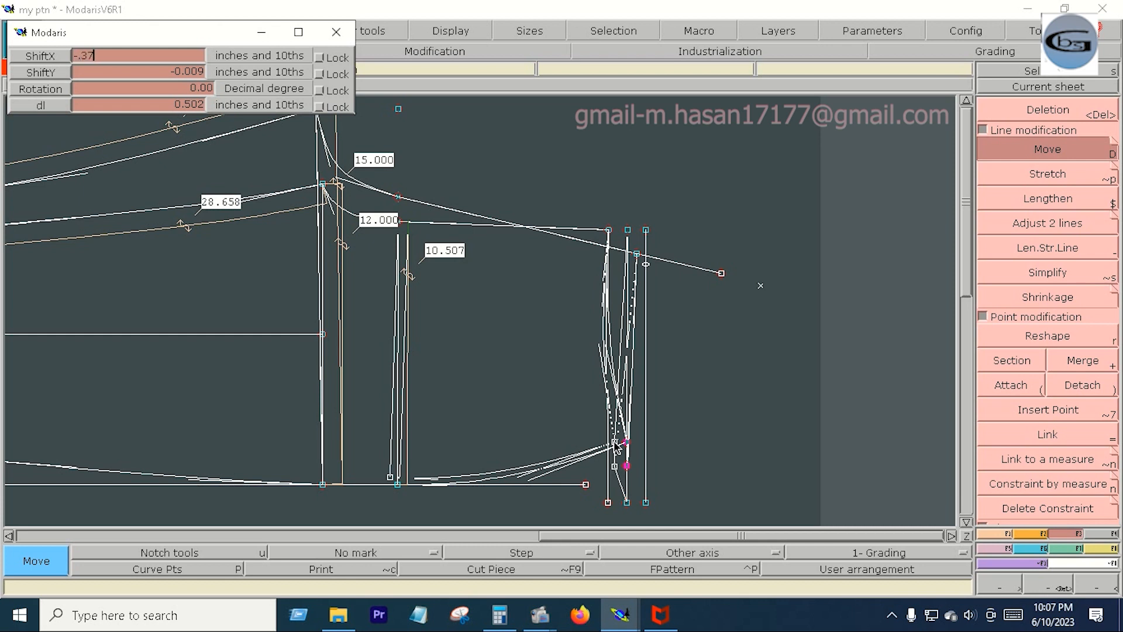
key(Return)
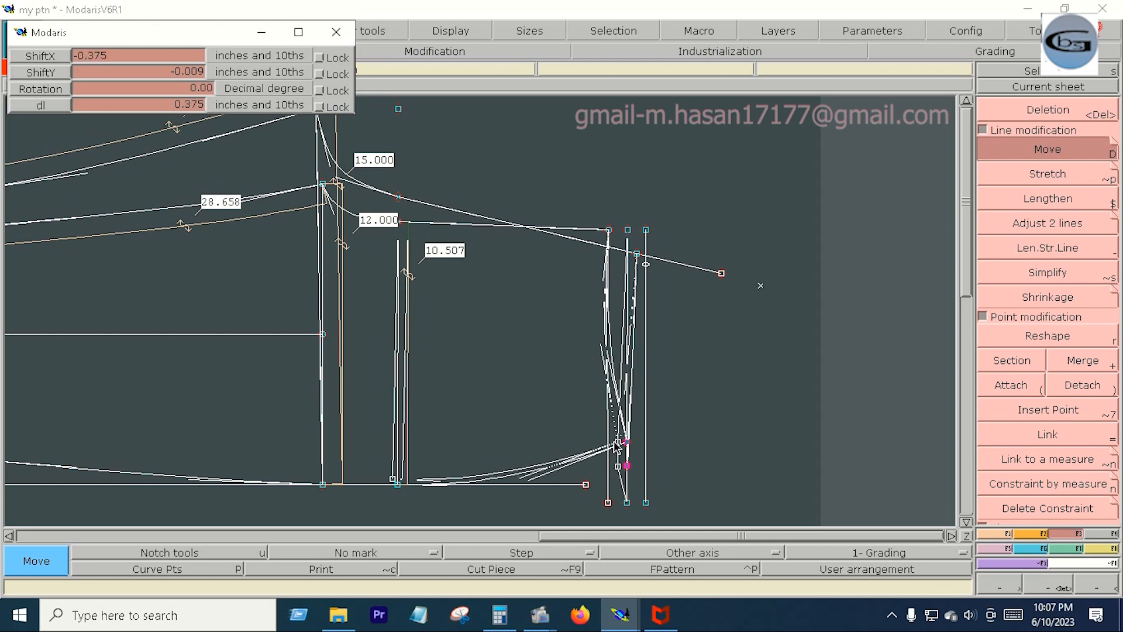
- Delete the middle and outermost neck-end verticals and trim the second shoulder line to its corner with the 8.5-inch line
key(Delete)
click(646, 401)
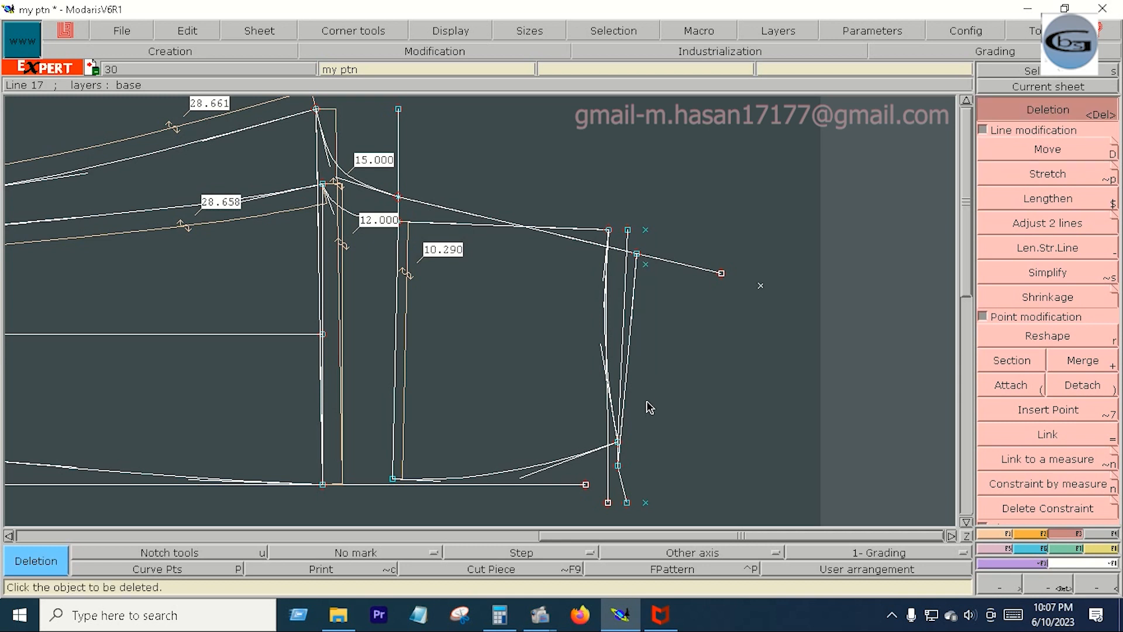
click(624, 321)
click(1021, 223)
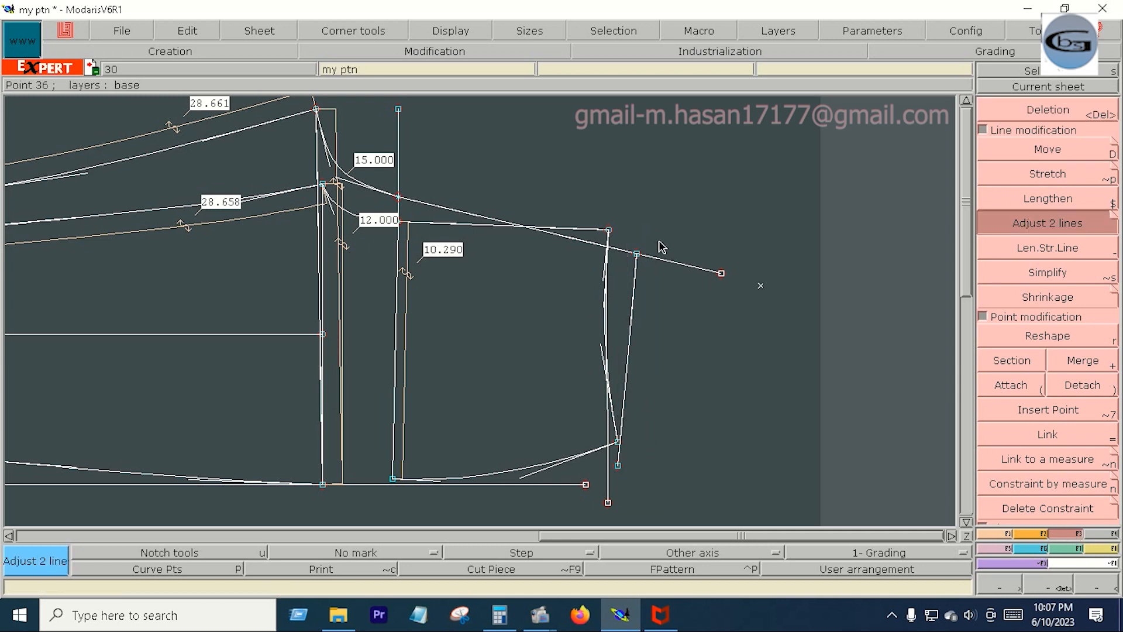
click(637, 299)
- Draw a Bezier line from the 8.5-inch line's lower end to the lower end of the shoulder-side armhole vertical, and delete the horizontal base line
key(F1)
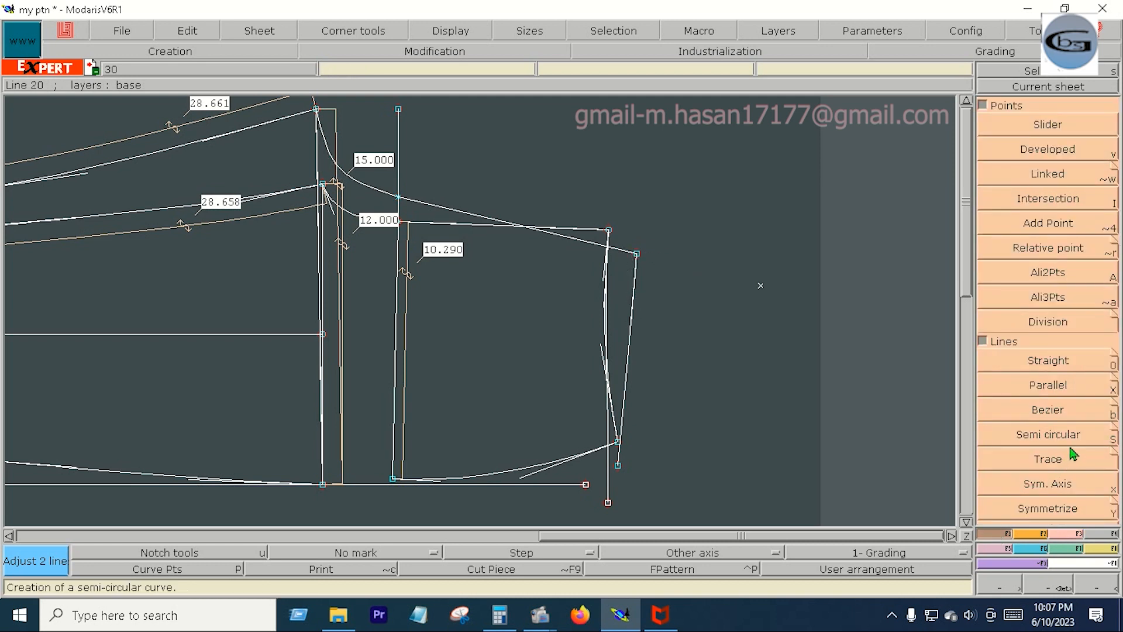
click(1048, 413)
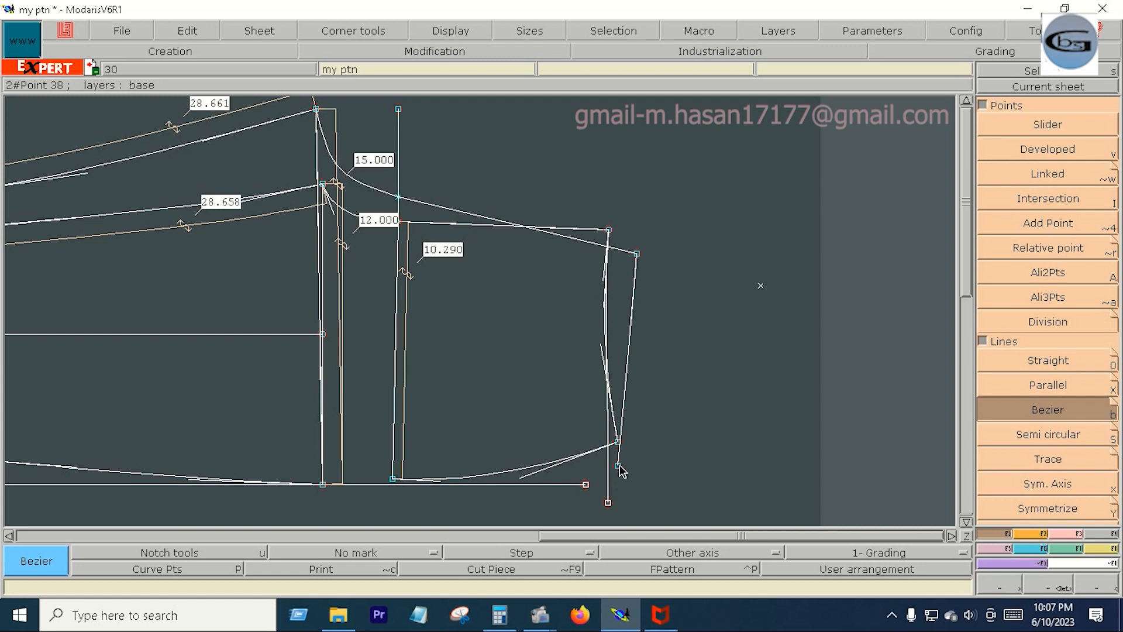
click(618, 465)
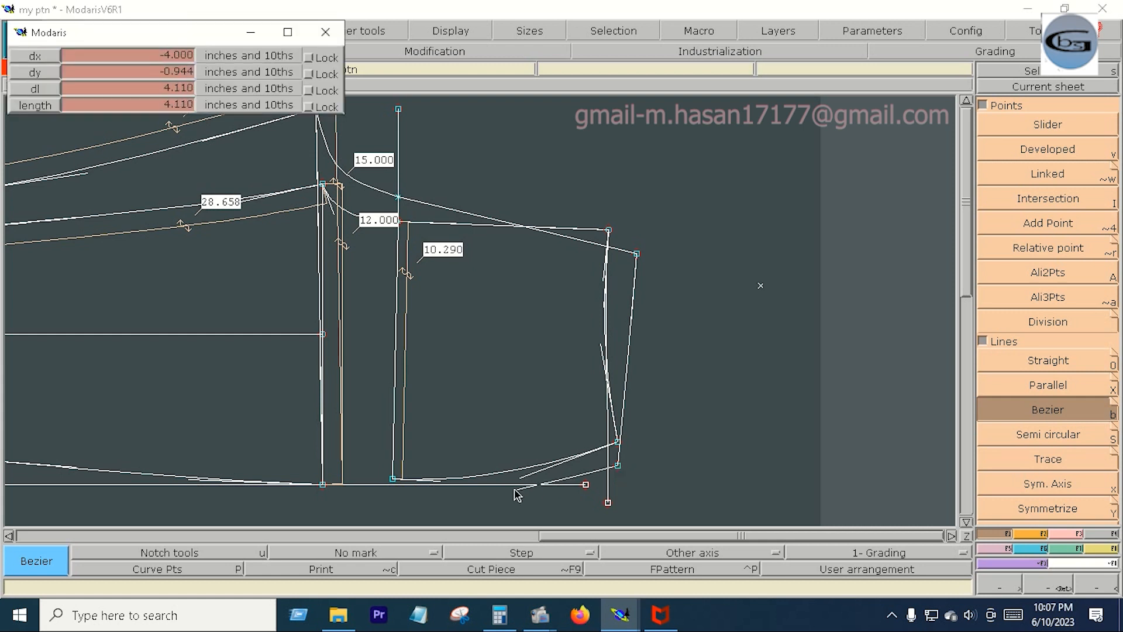
click(393, 479)
key(Delete)
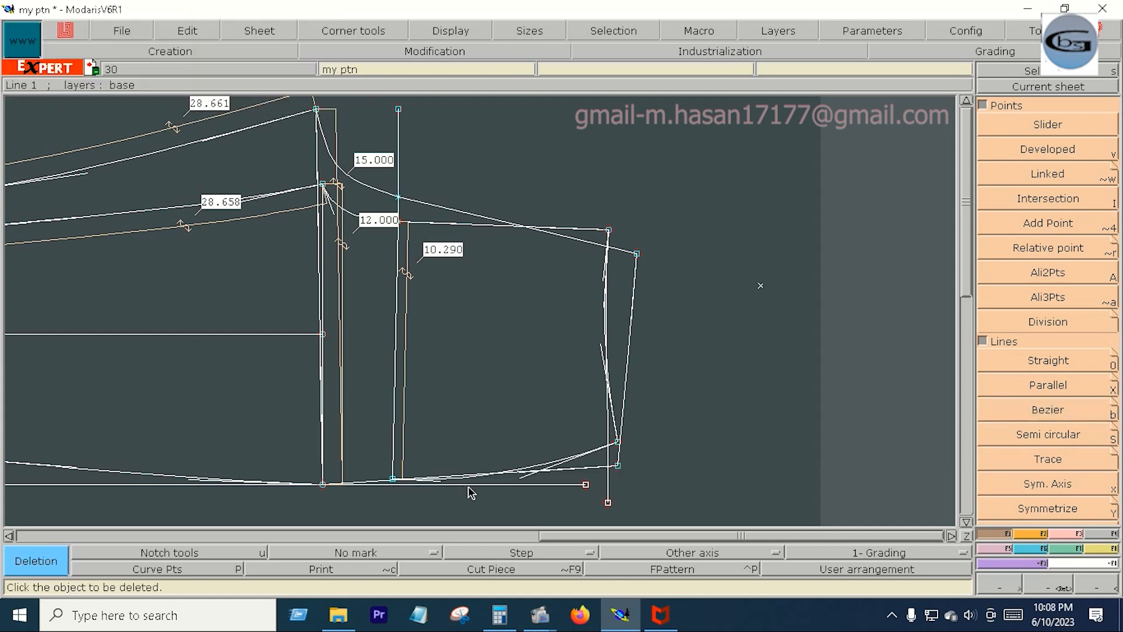
click(470, 485)
- Reshape the new lower Bezier line into a shallow curve and attach the neighbouring points at the armhole vertical's lower end
key(Return)
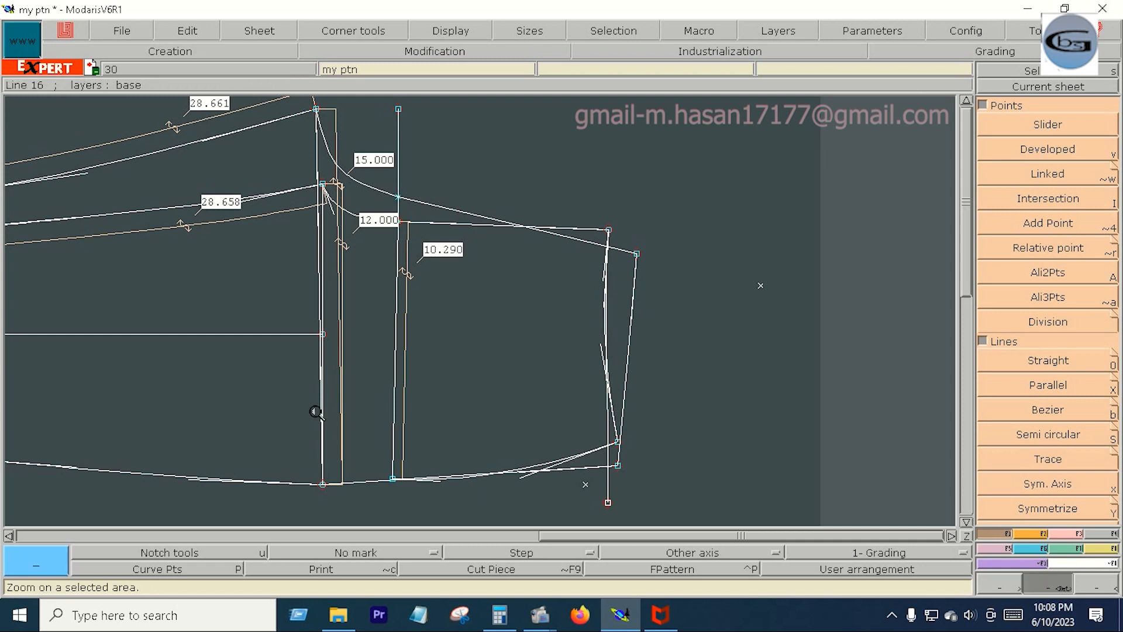
drag(288, 389, 655, 507)
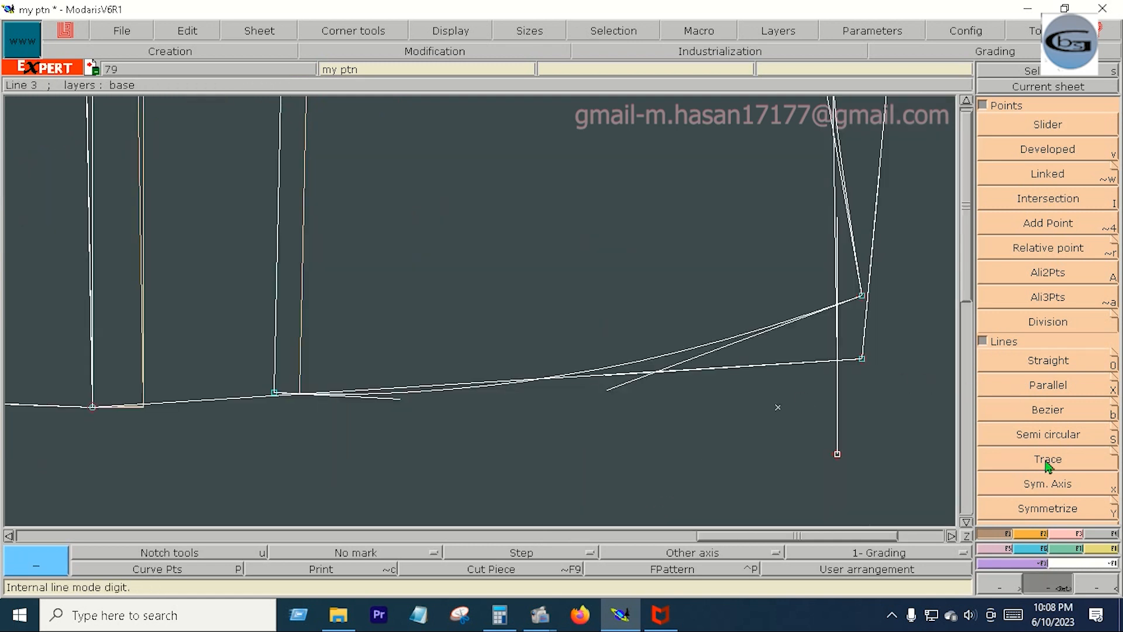
click(1055, 534)
click(1055, 340)
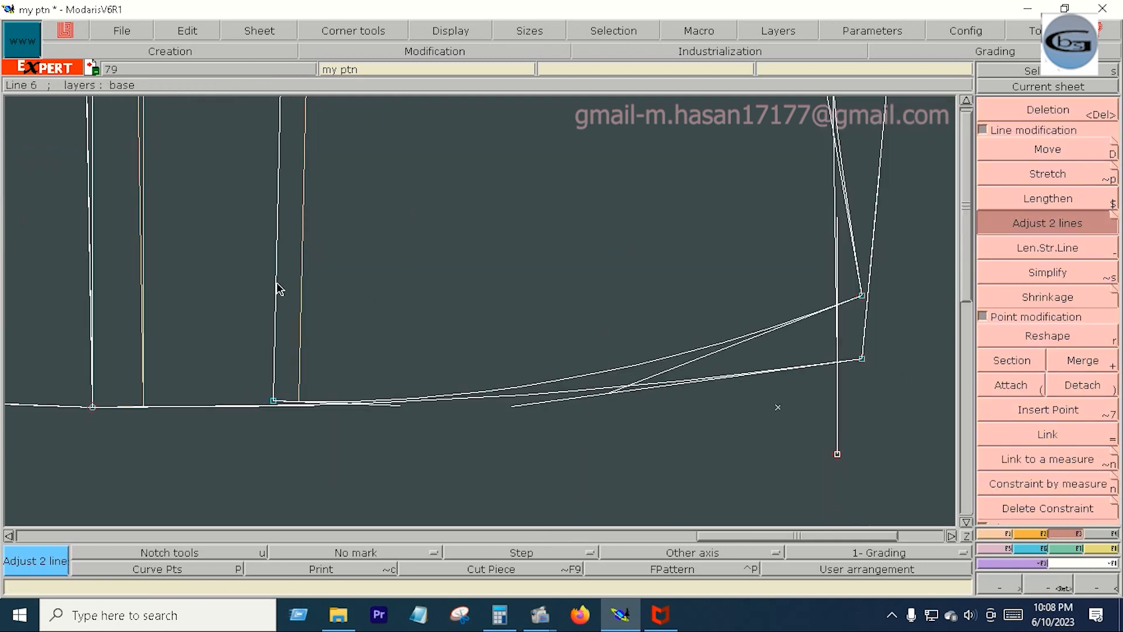
click(1021, 388)
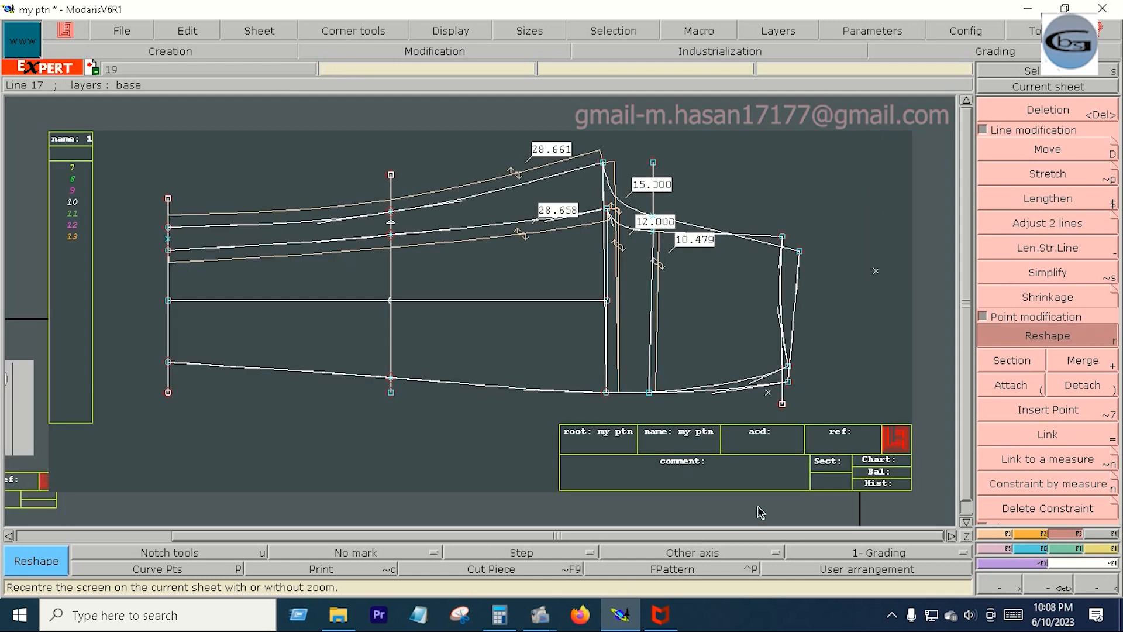
- Delete the leftover straight vertical line at the neck end of the piece
key(Delete)
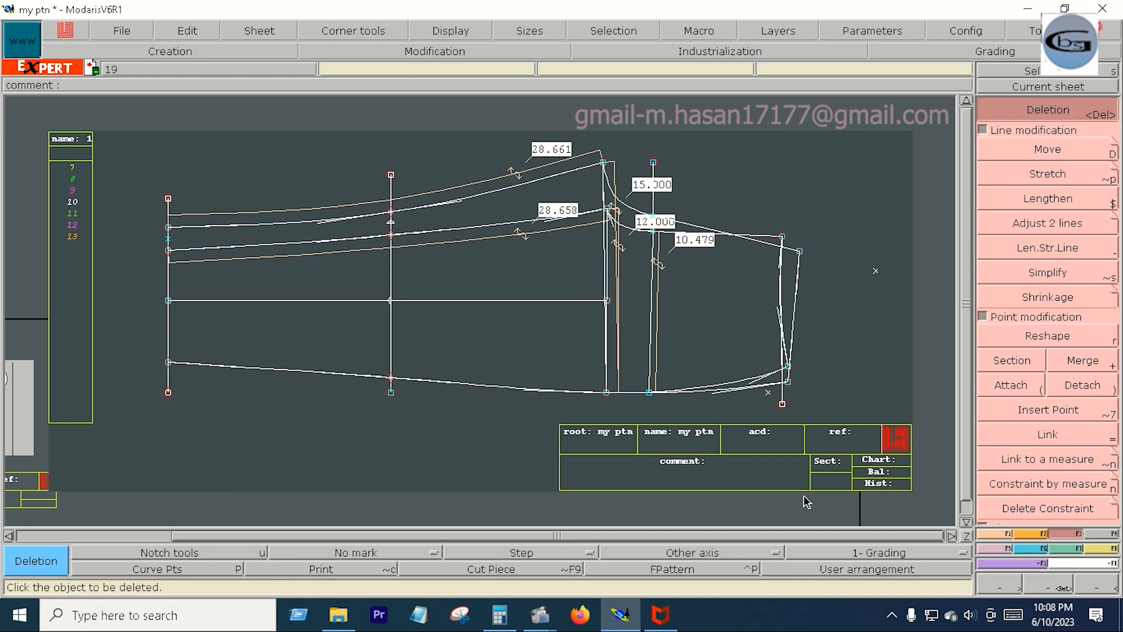
click(783, 389)
click(1023, 338)
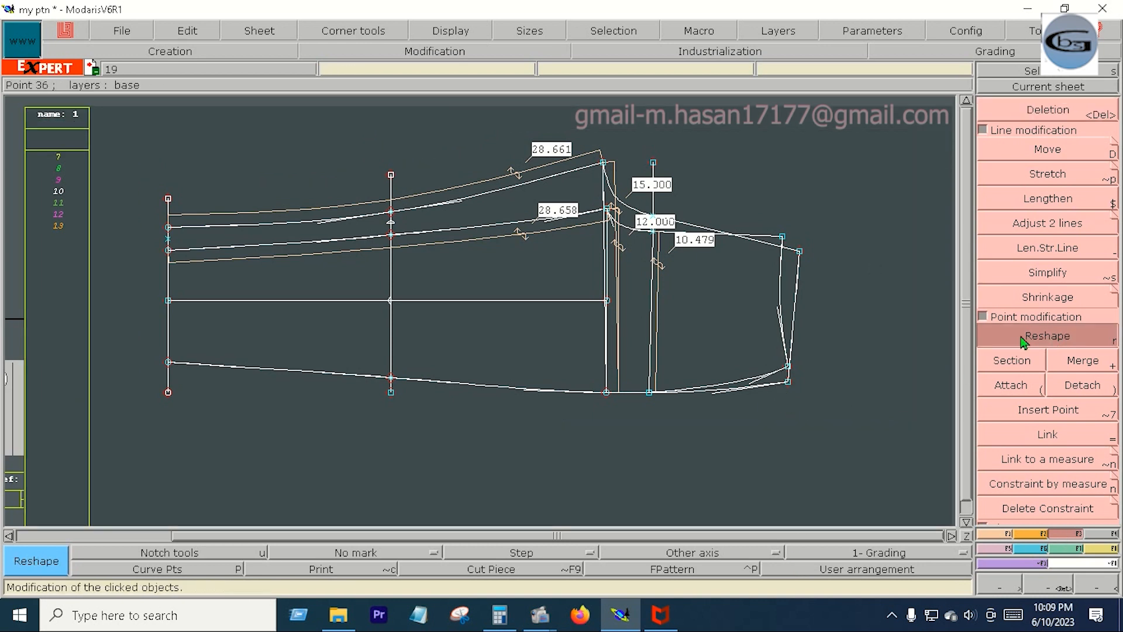
- Set a symmetry axis on the straight part of the outer armhole curve and mirror the outermost neck-end line across it
key(x)
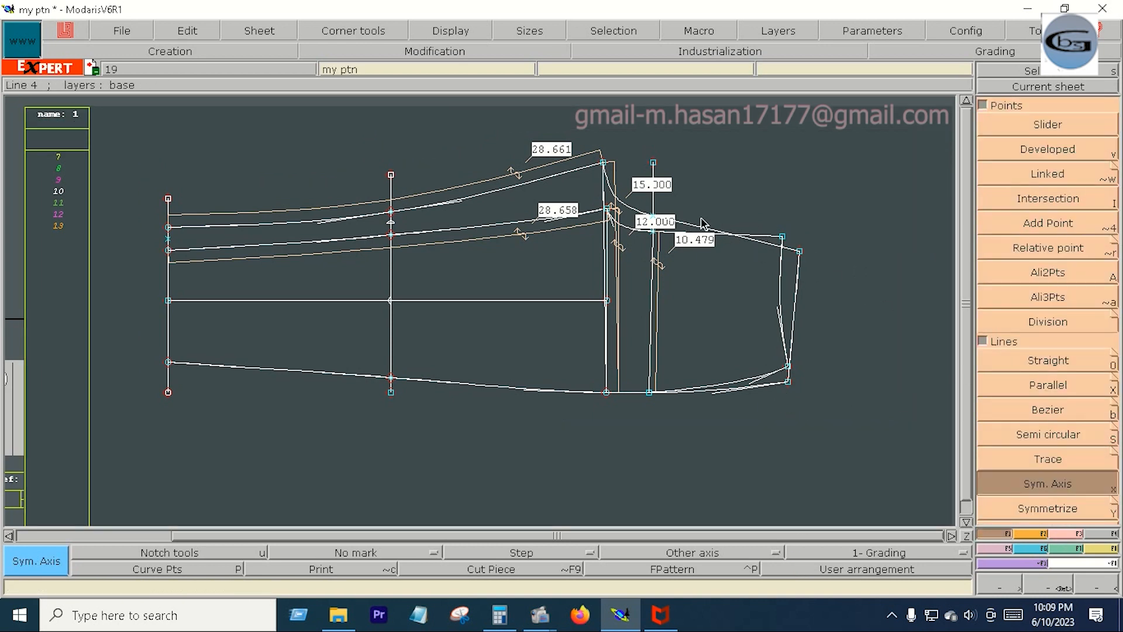
click(770, 249)
click(1046, 509)
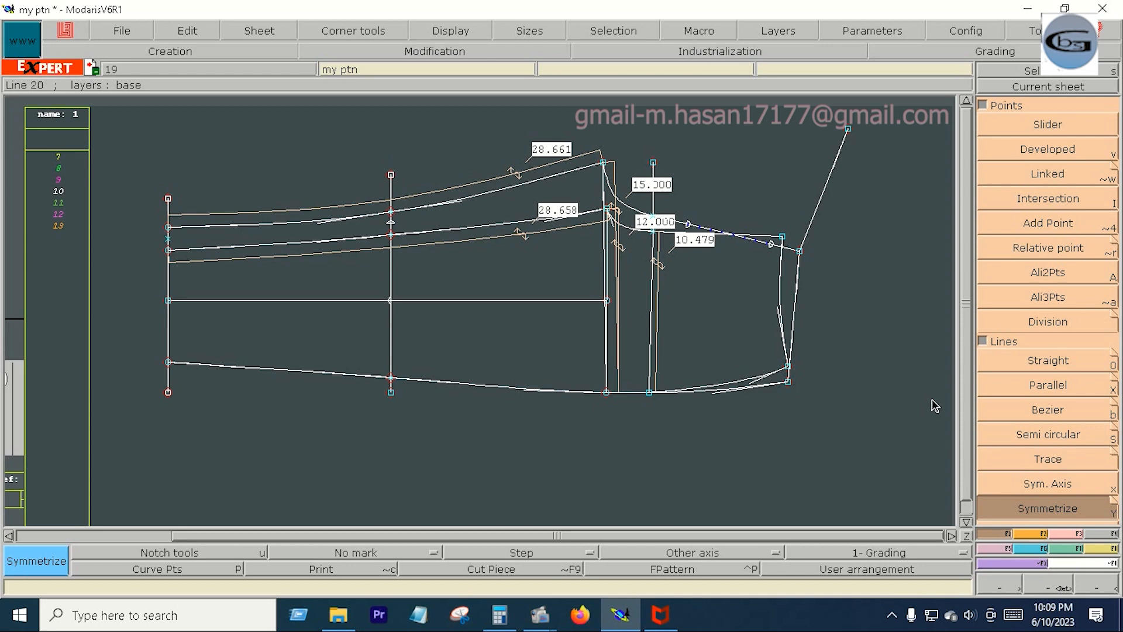
- Pull the mirrored line's end away from the outer corner and move the outer curve's end point there by 0.75 inches in Y
key(Return)
drag(562, 150, 821, 391)
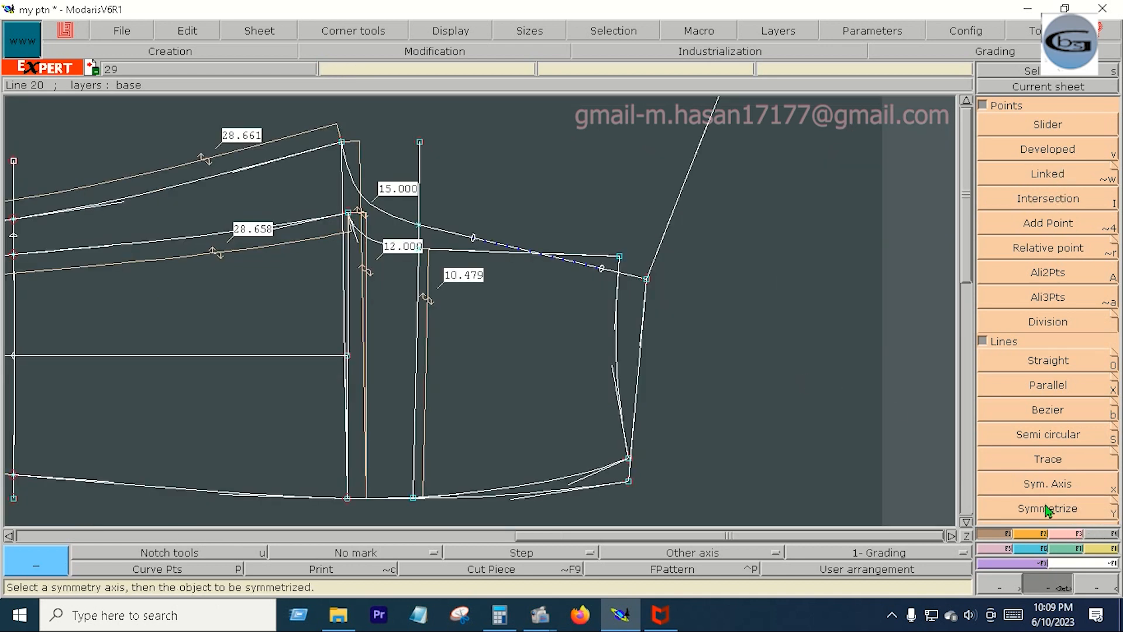
key(F3)
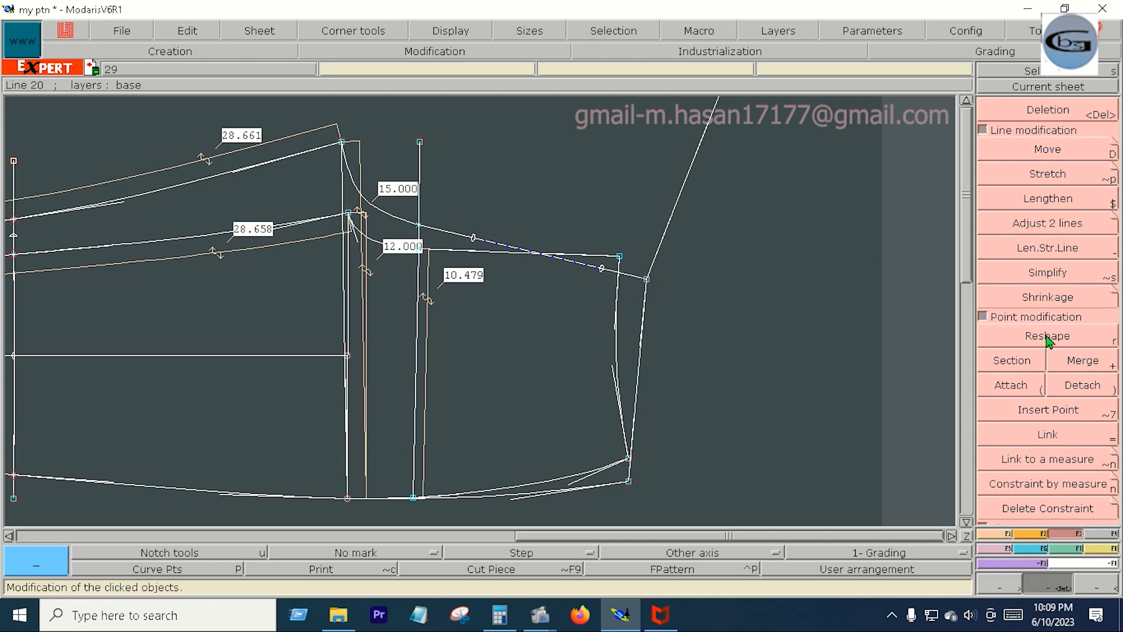
click(1047, 149)
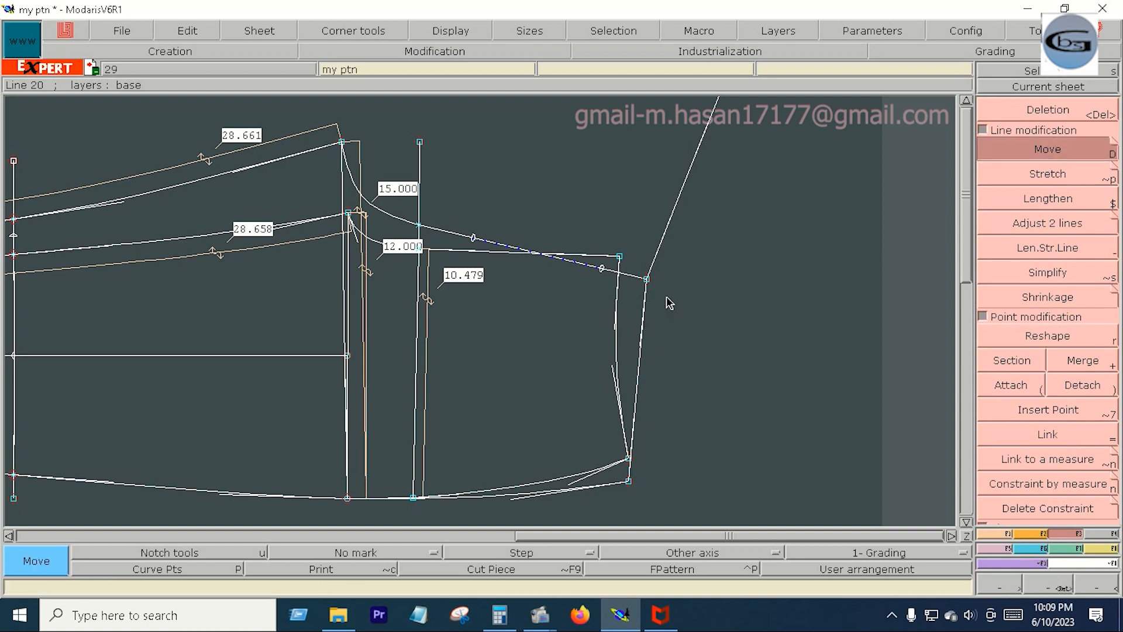
click(646, 279)
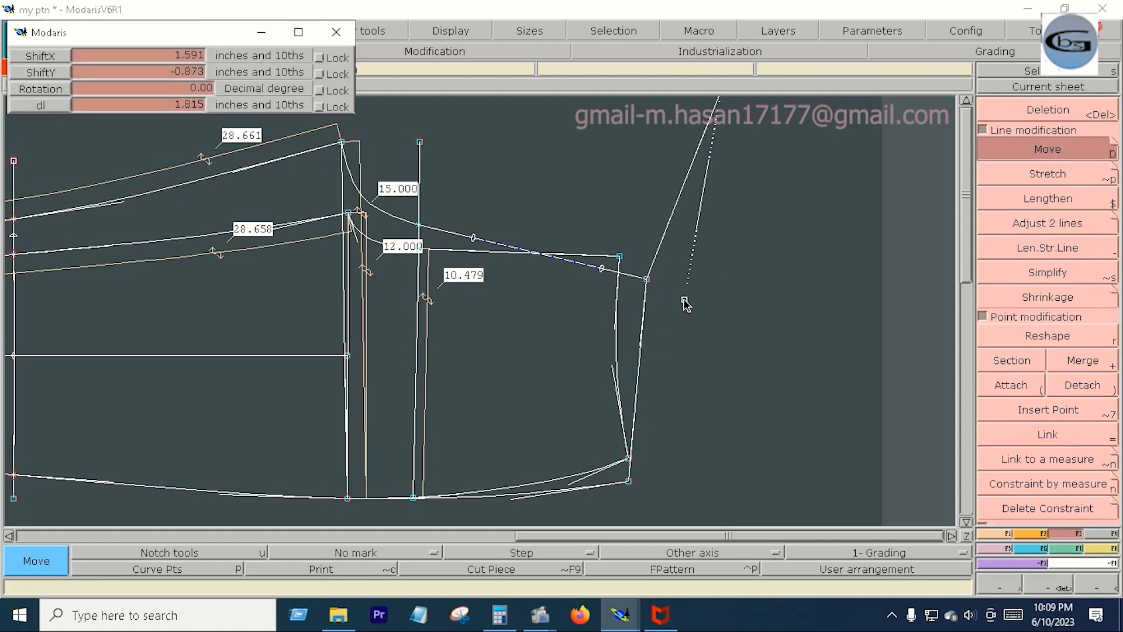
click(735, 298)
click(647, 280)
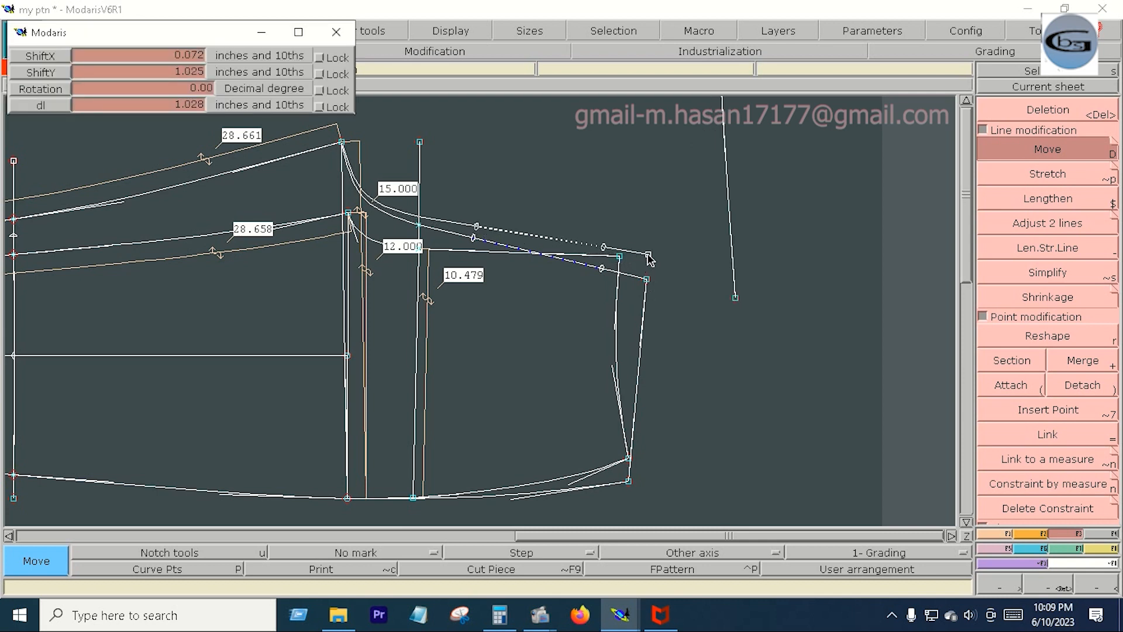
key(BackSpace)
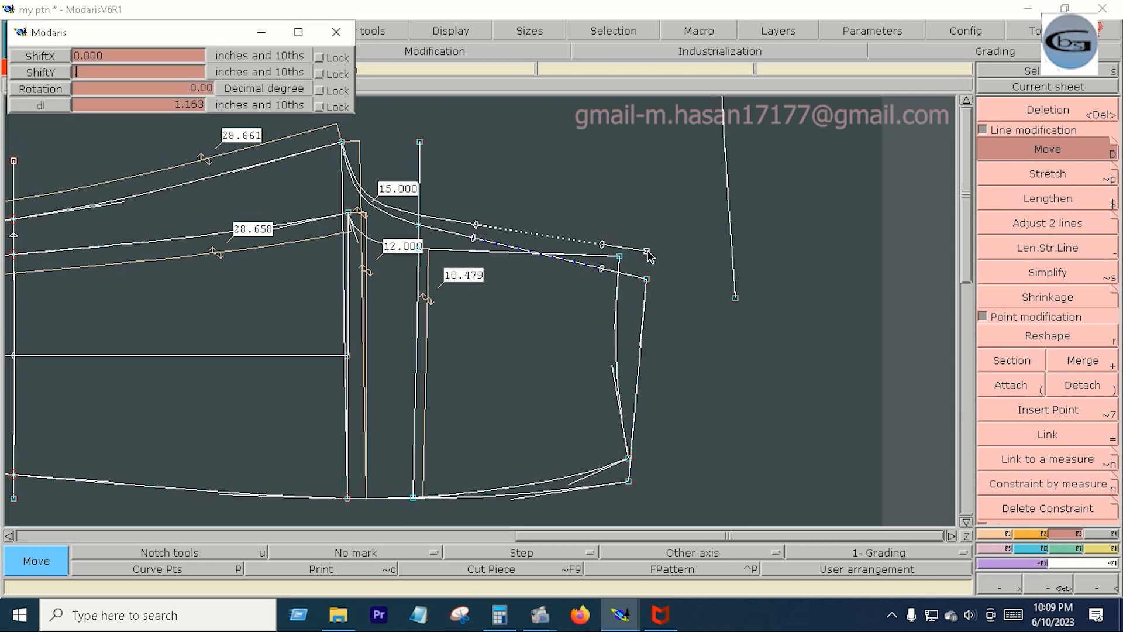
text(.75)
key(Return)
key(Return)
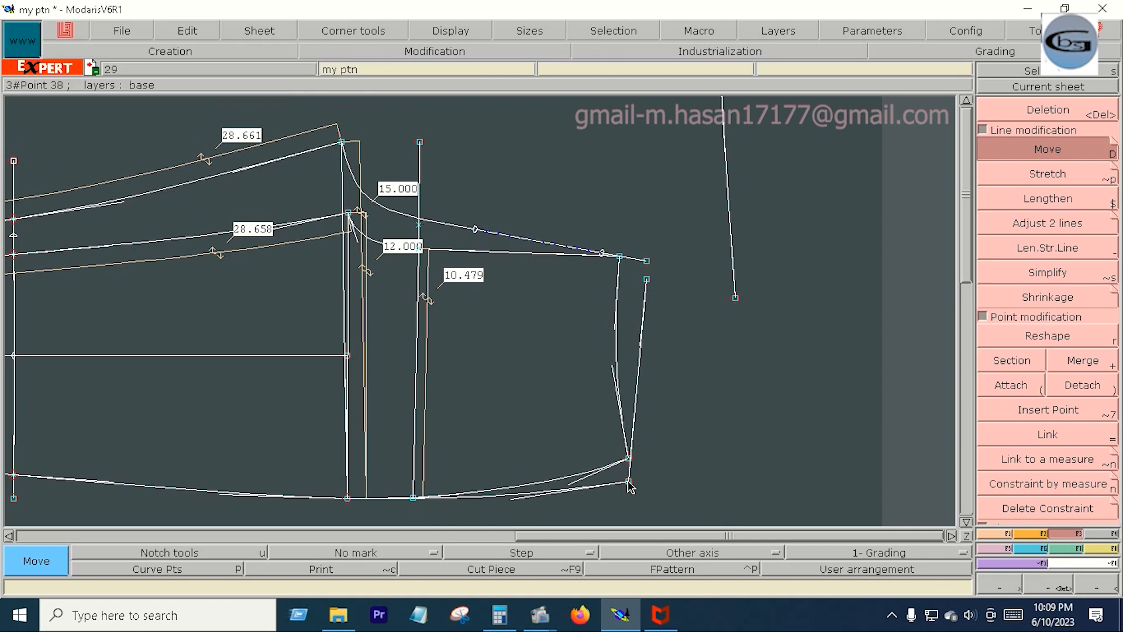
- Move the lower end of the outermost neck-end line straight up toward the inner neck line's lower end
click(628, 482)
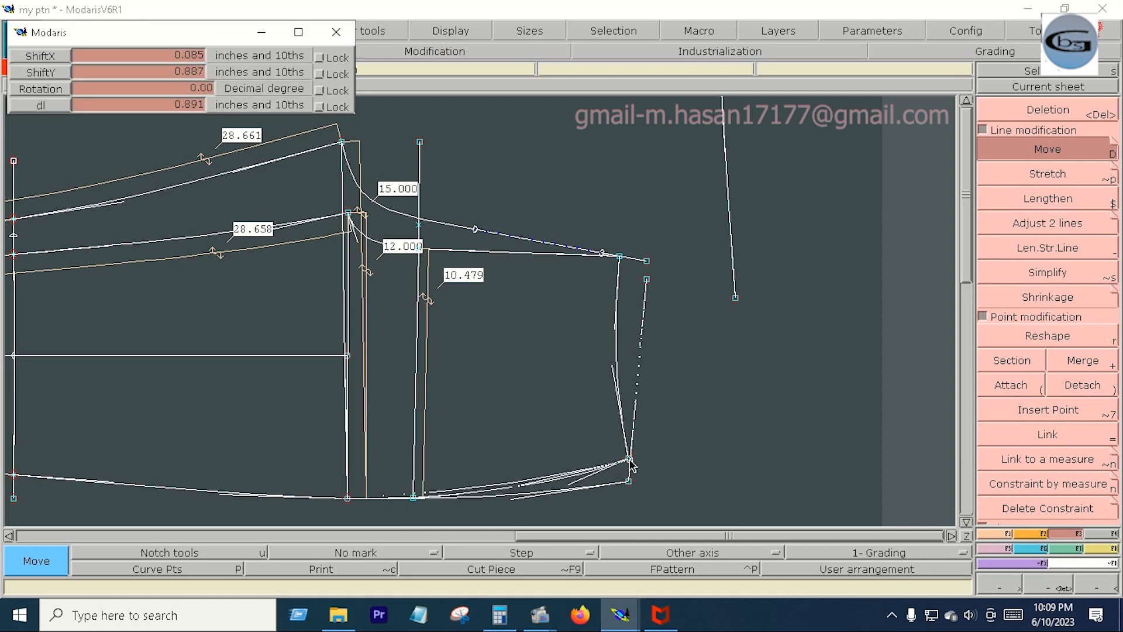
key(Down)
key(Down)
key(Down)
key(Return)
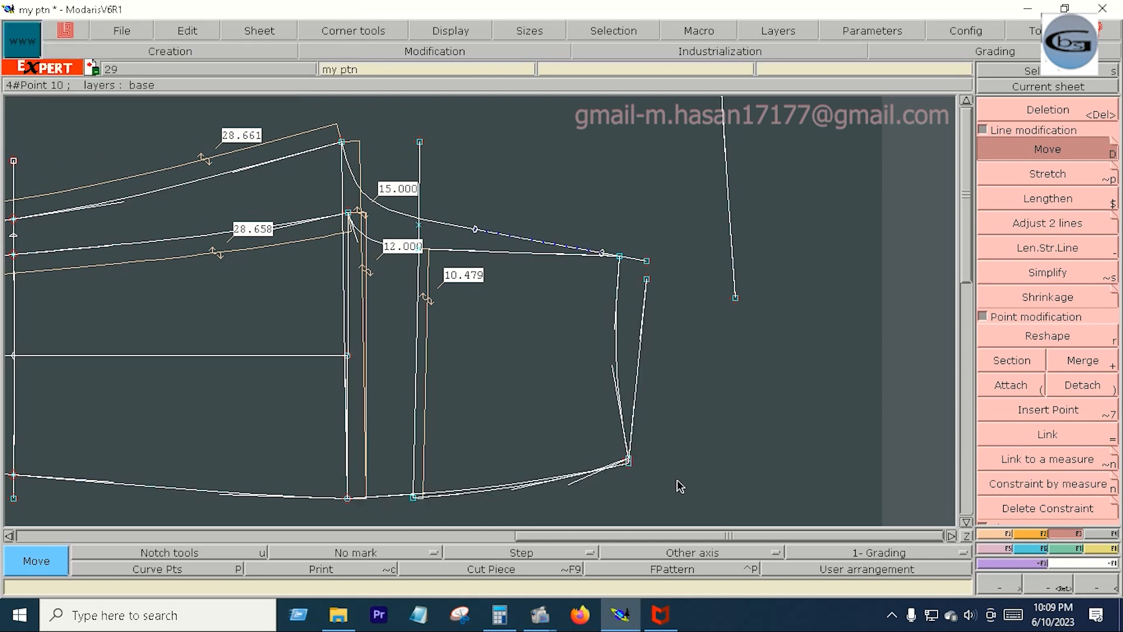
- Attach the upper end of the outermost neck-end line to the raised end point of the outer curve
click(1011, 385)
click(647, 279)
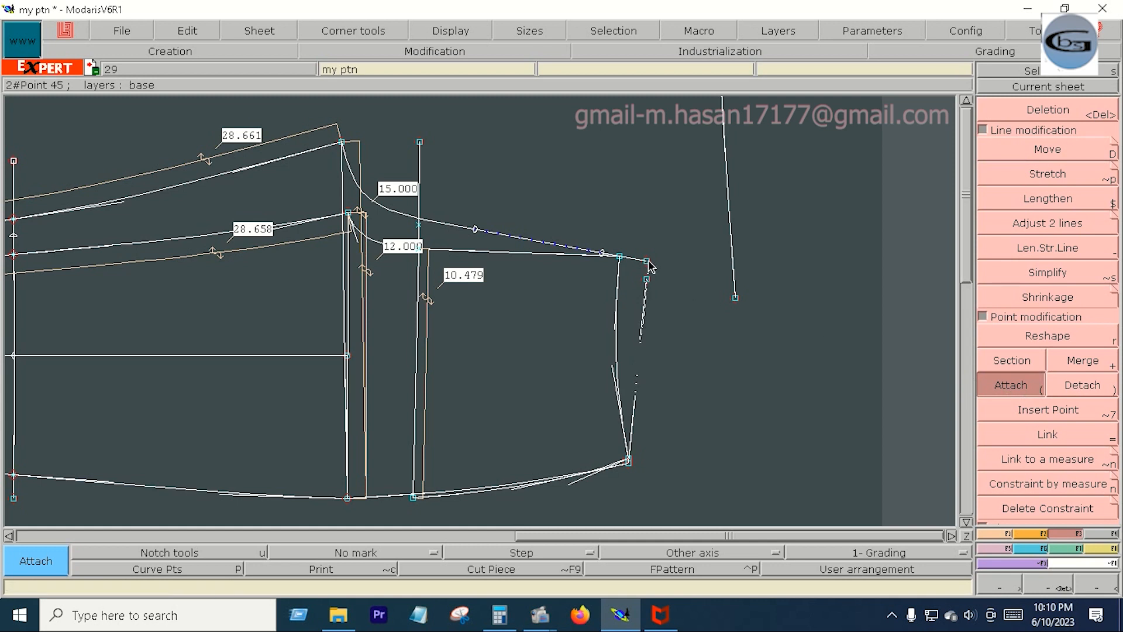
click(647, 261)
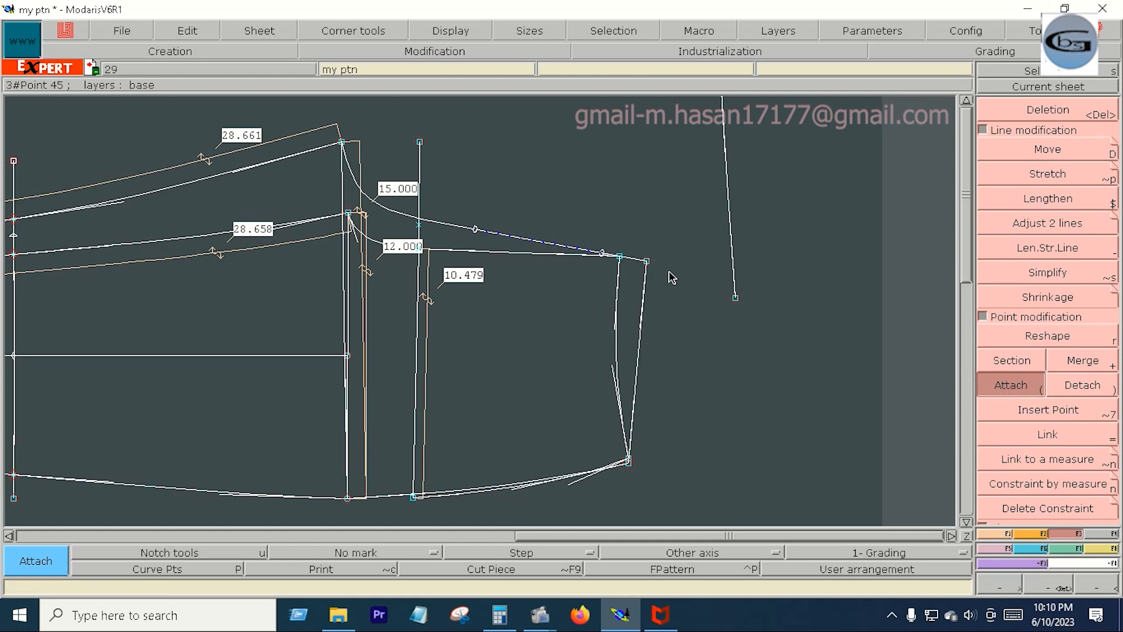
- Mirror the reattached neck-end line across the outer curve's symmetry axis
click(1001, 535)
click(1056, 486)
click(1053, 506)
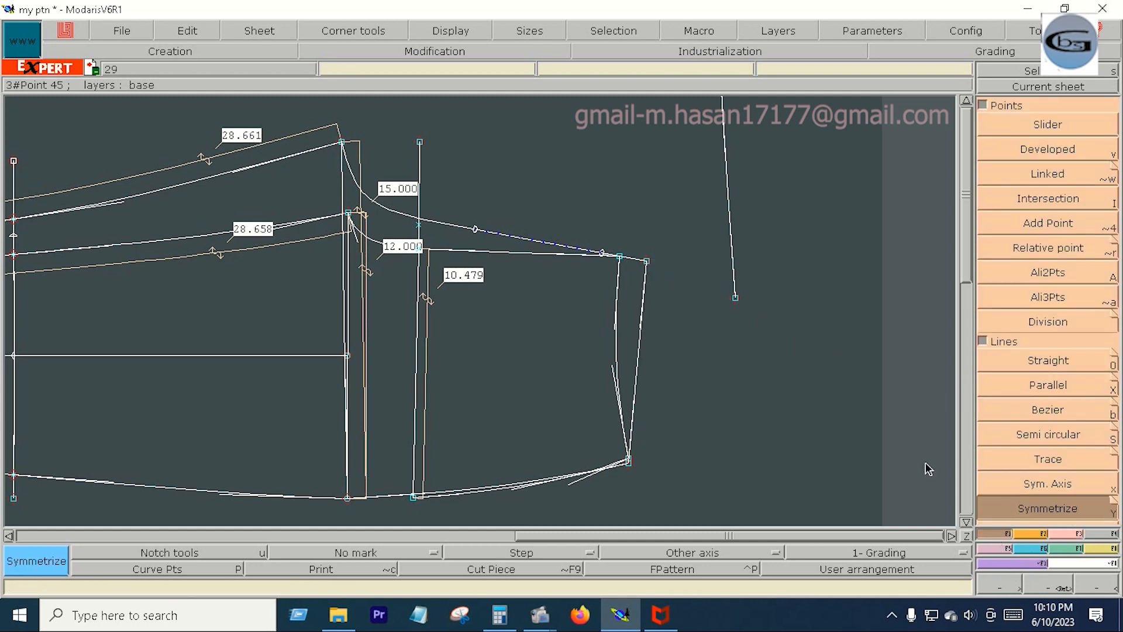
click(640, 346)
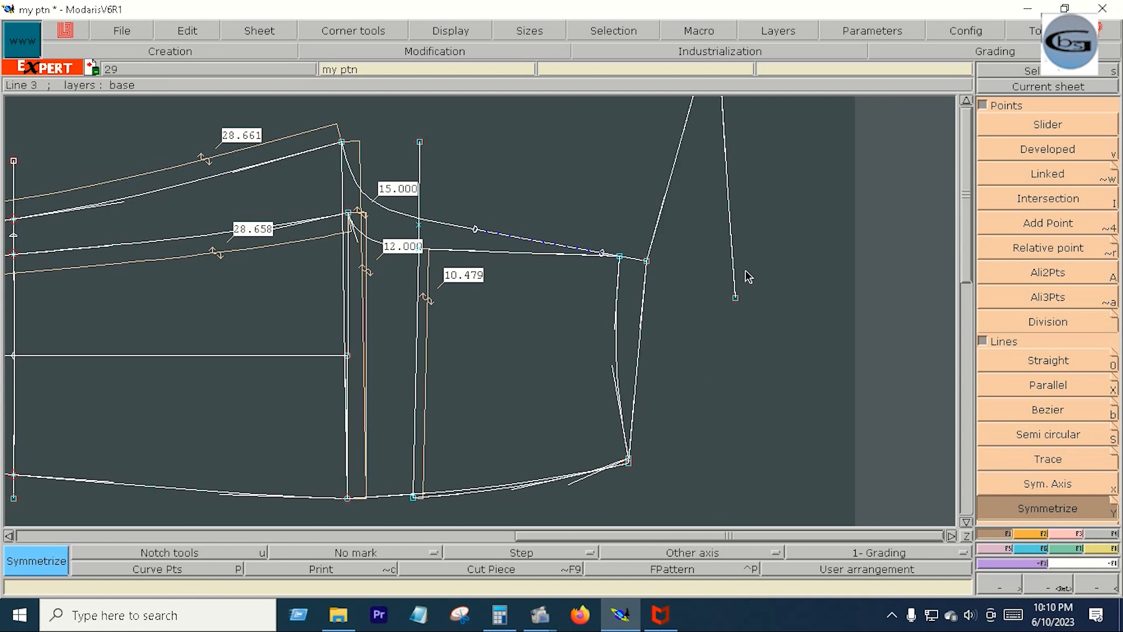
- Select the outer armhole curve's upper corner points and move them by -0.5 inches in Y
click(435, 51)
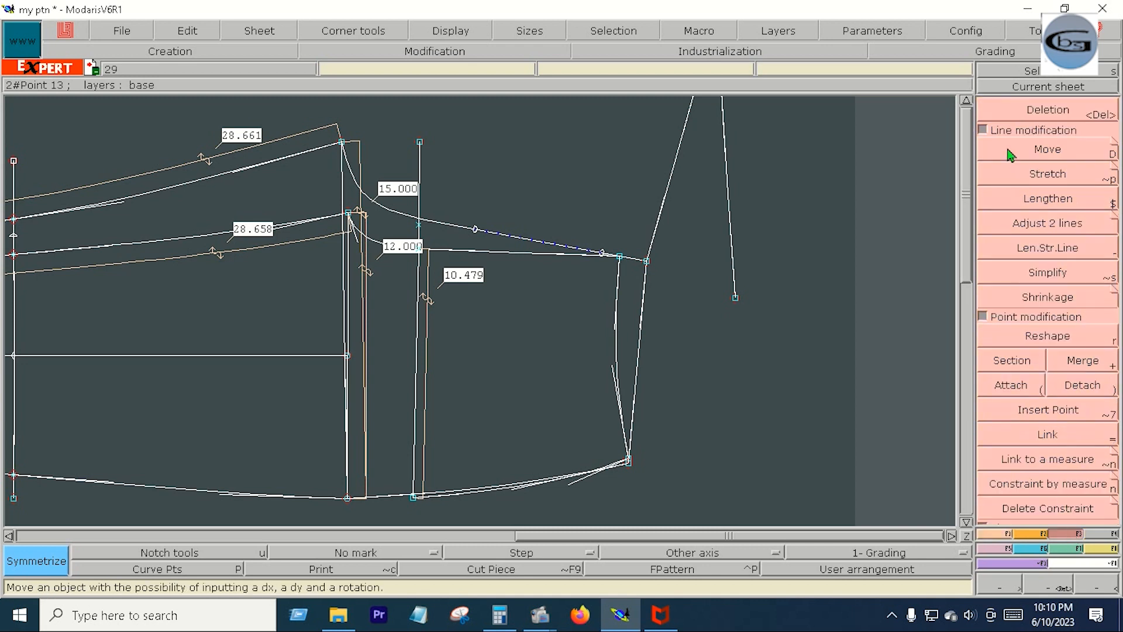
click(1047, 150)
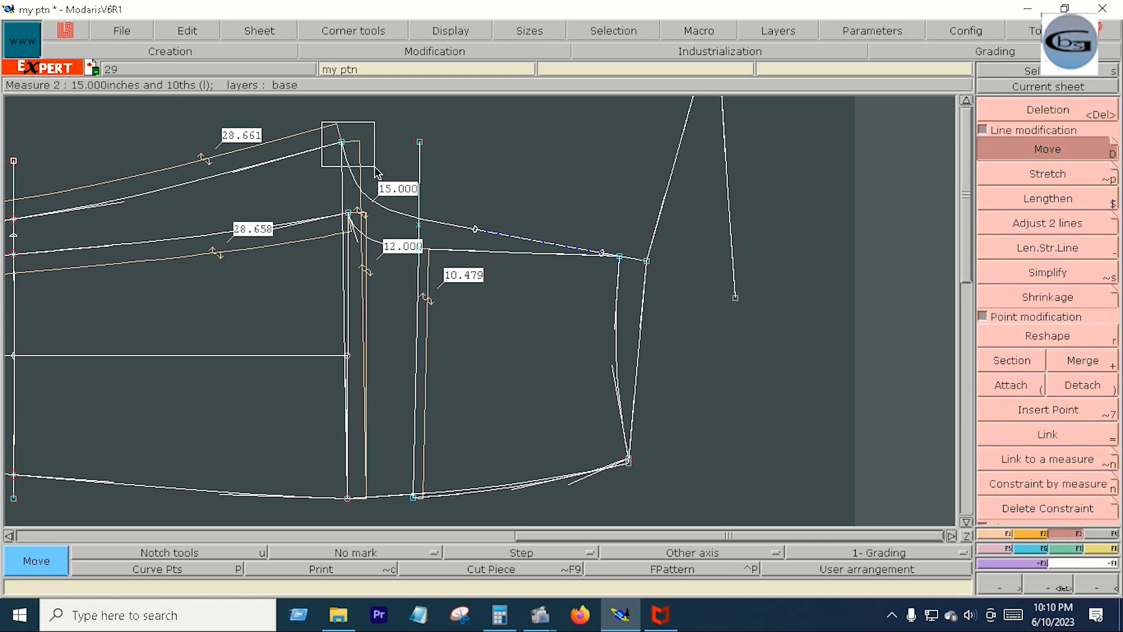
drag(343, 150, 341, 157)
key(Down)
key(Down)
text(-.)
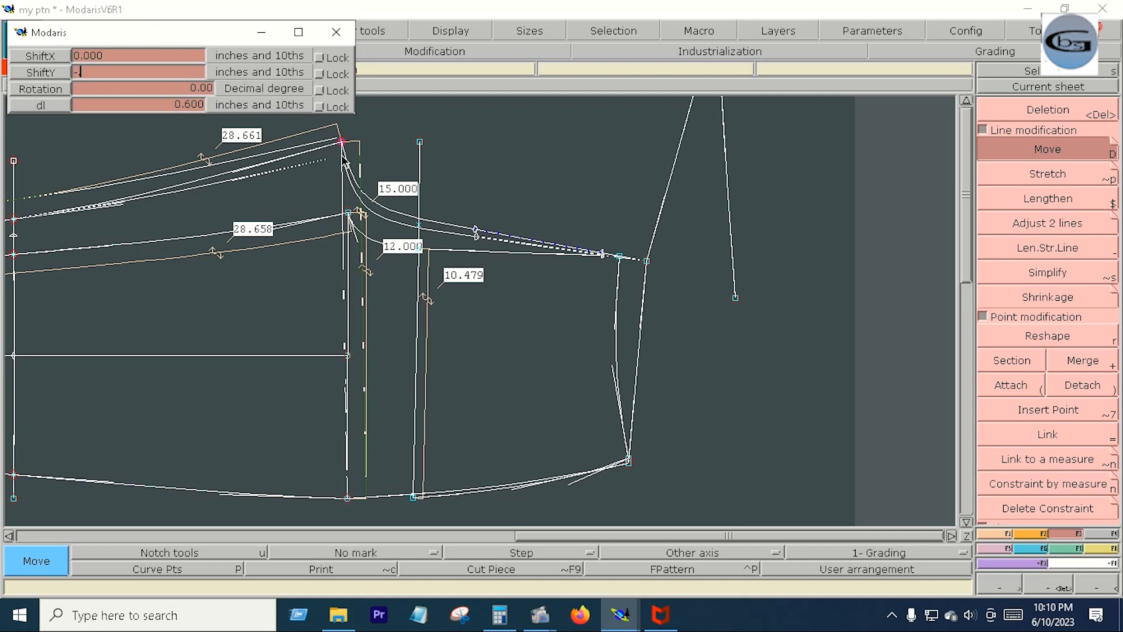
text(5)
key(Return)
key(Return)
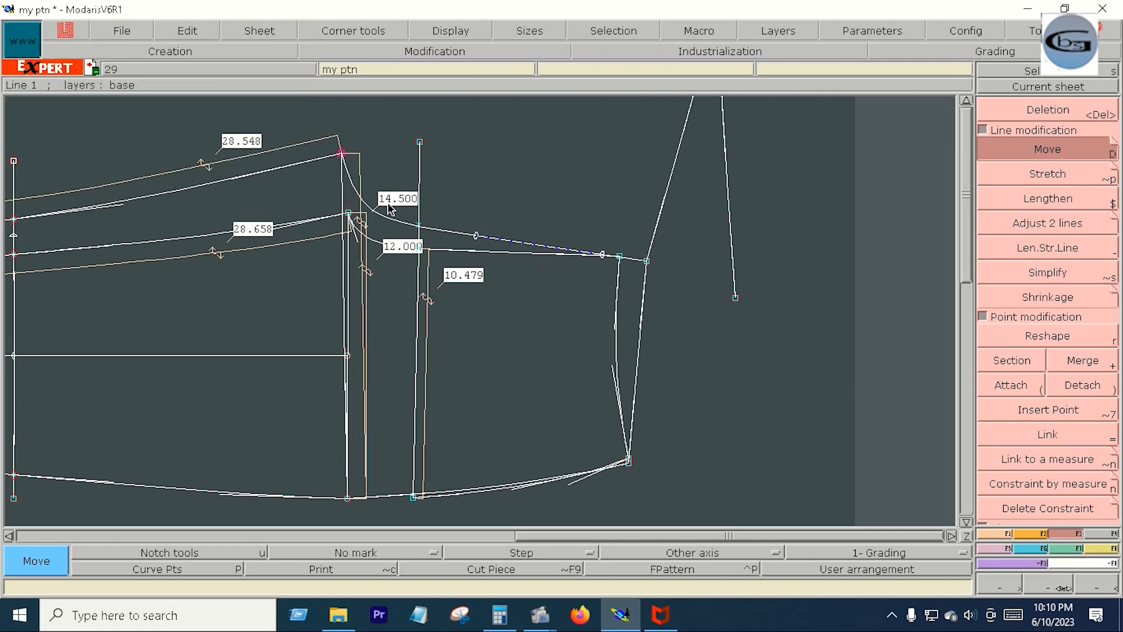
- Shift the outer neck corner slightly outward in X and mirror the adjusted neck-end line across the symmetry axis
click(646, 261)
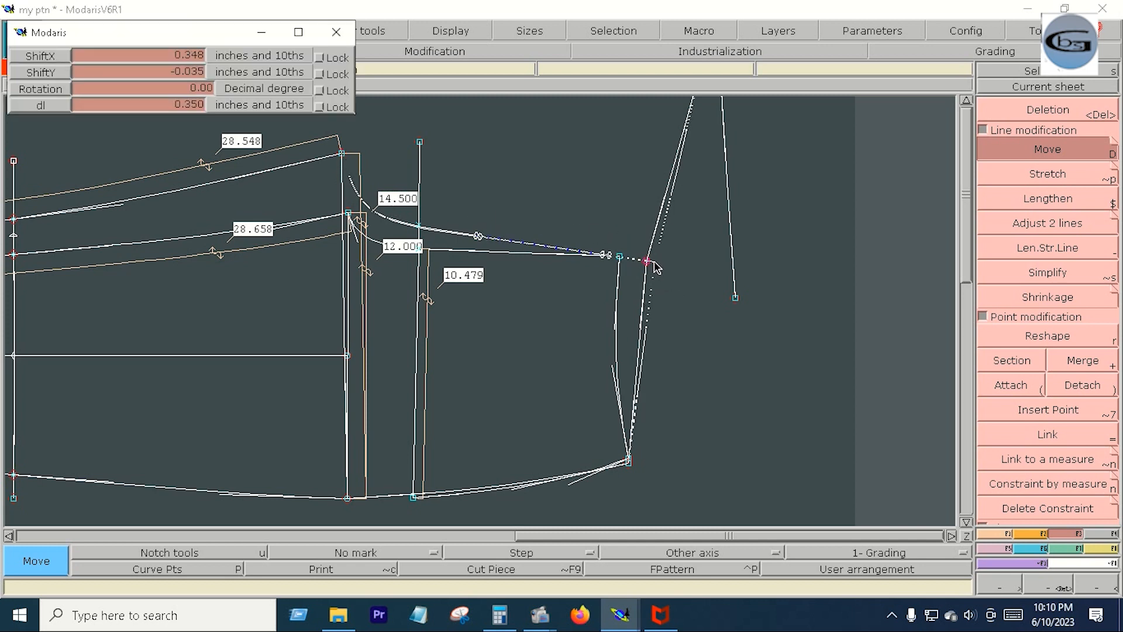
click(655, 263)
key(y)
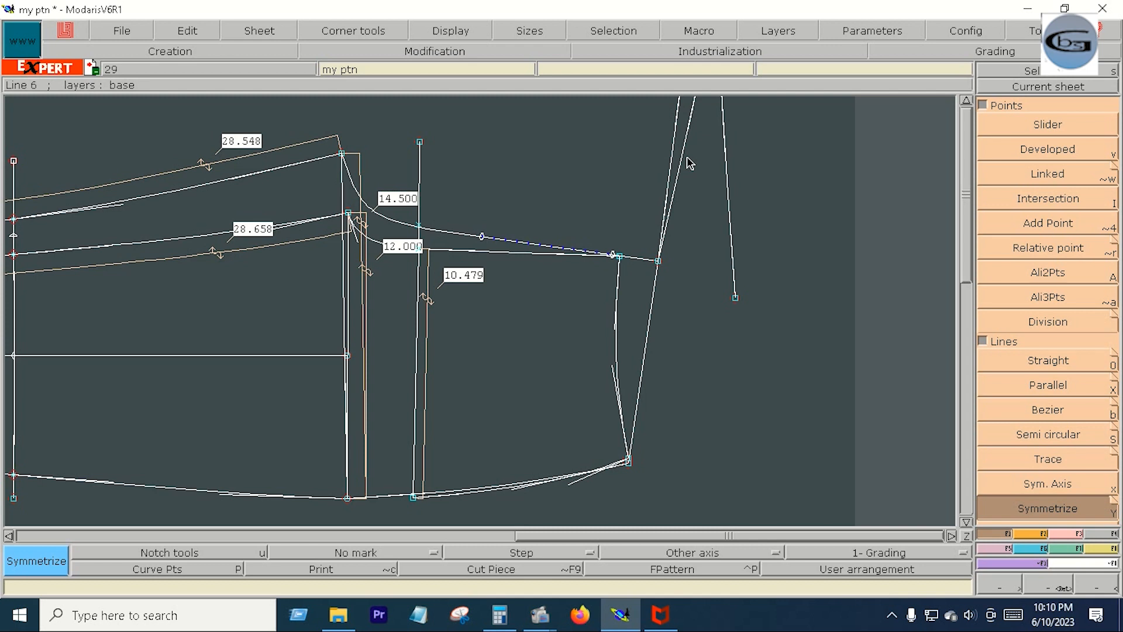
- Delete the two outdated mirrored neck-end lines and the stray point beside the outer corner
key(Delete)
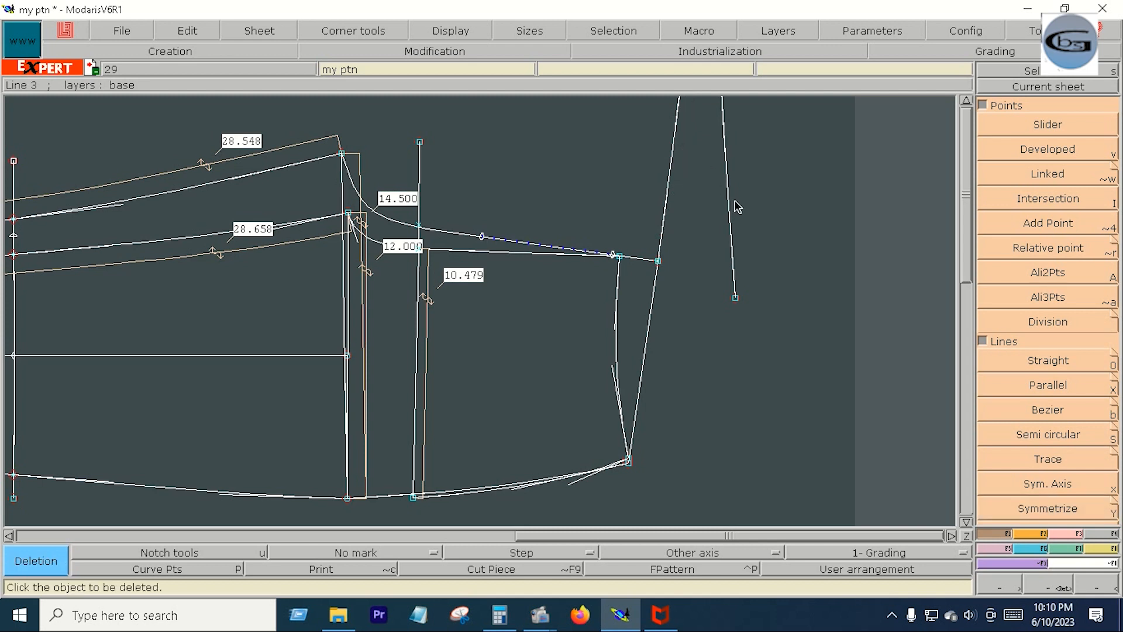
click(729, 174)
key(Home)
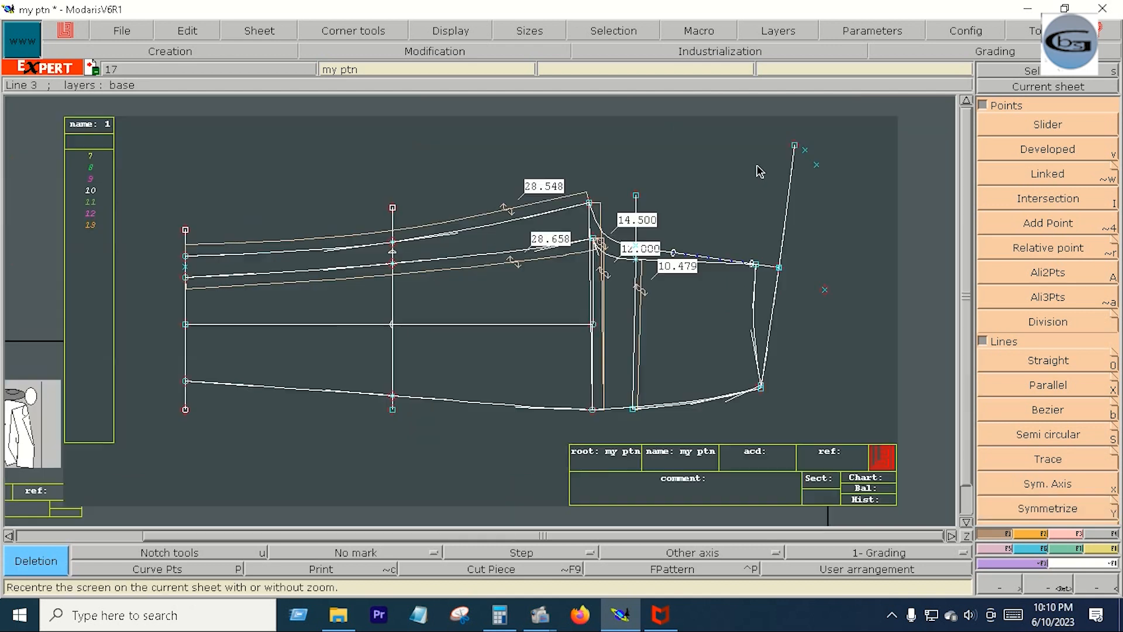
click(825, 290)
key(Return)
drag(517, 162, 847, 418)
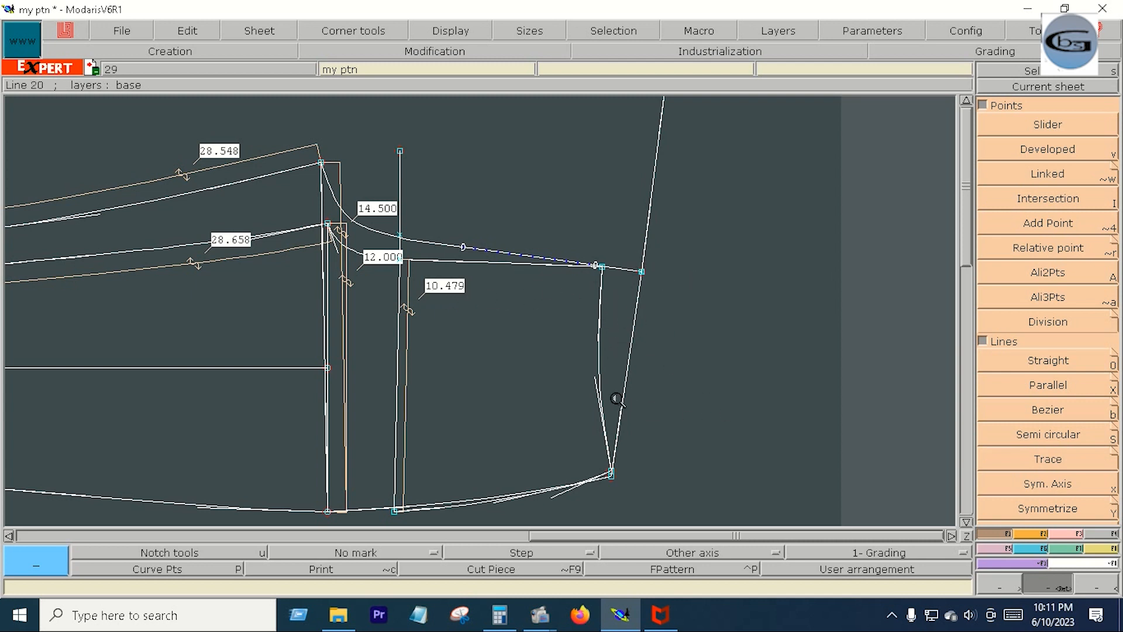
- Trim the slanted end line where it meets the upper outline's outer corner, and attach the inner upright line's lower end to the bottom curve
key(F3)
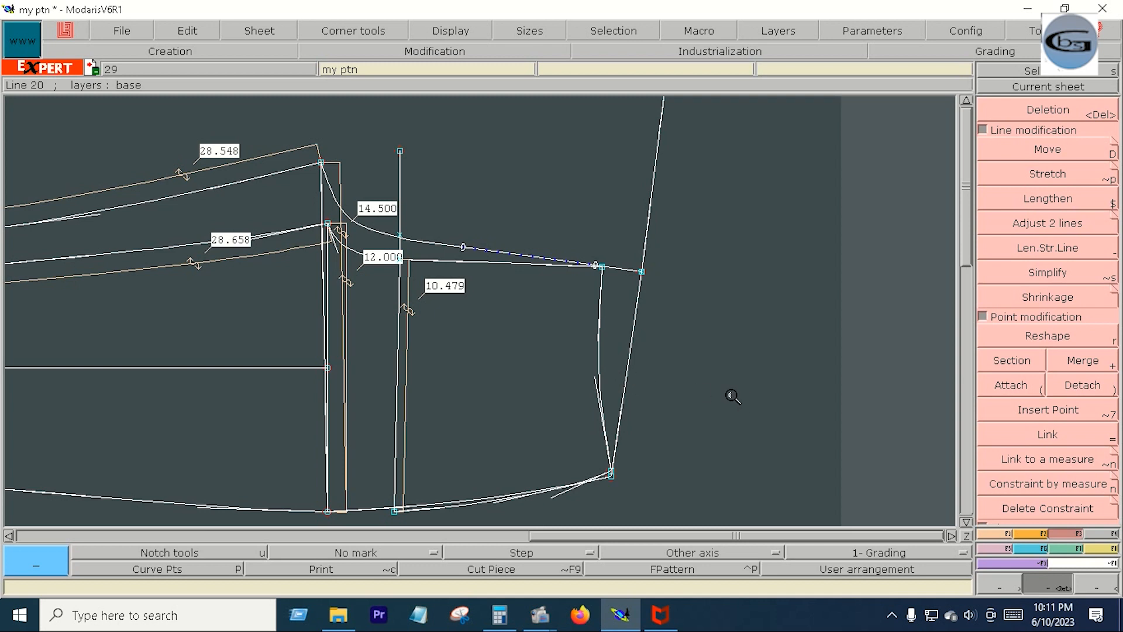
click(1011, 385)
click(1047, 247)
click(1047, 223)
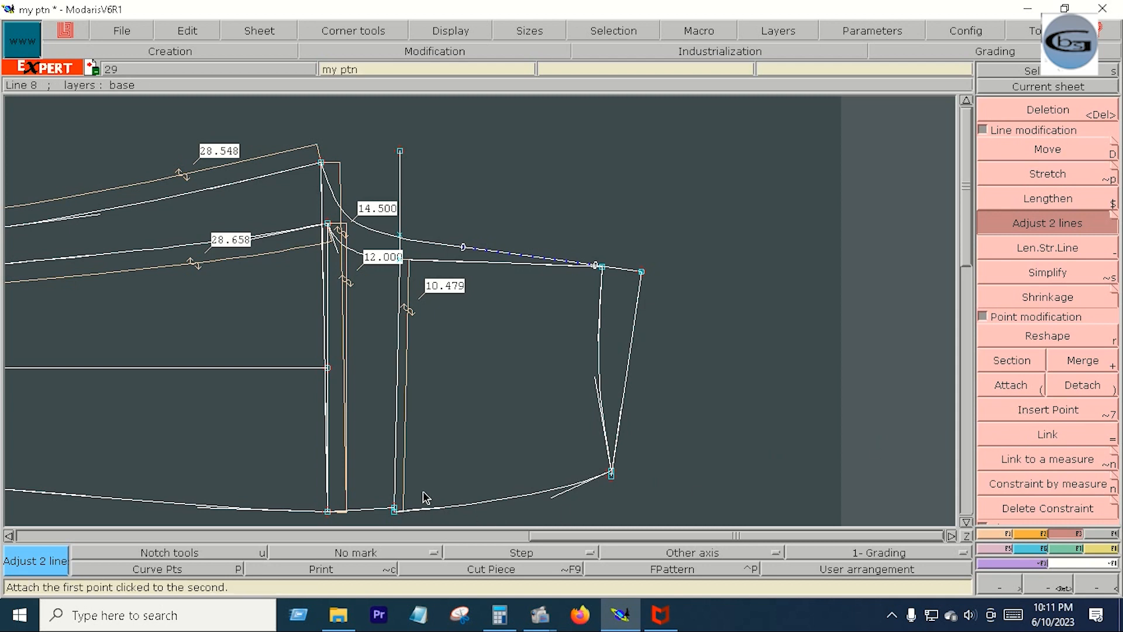
click(1018, 381)
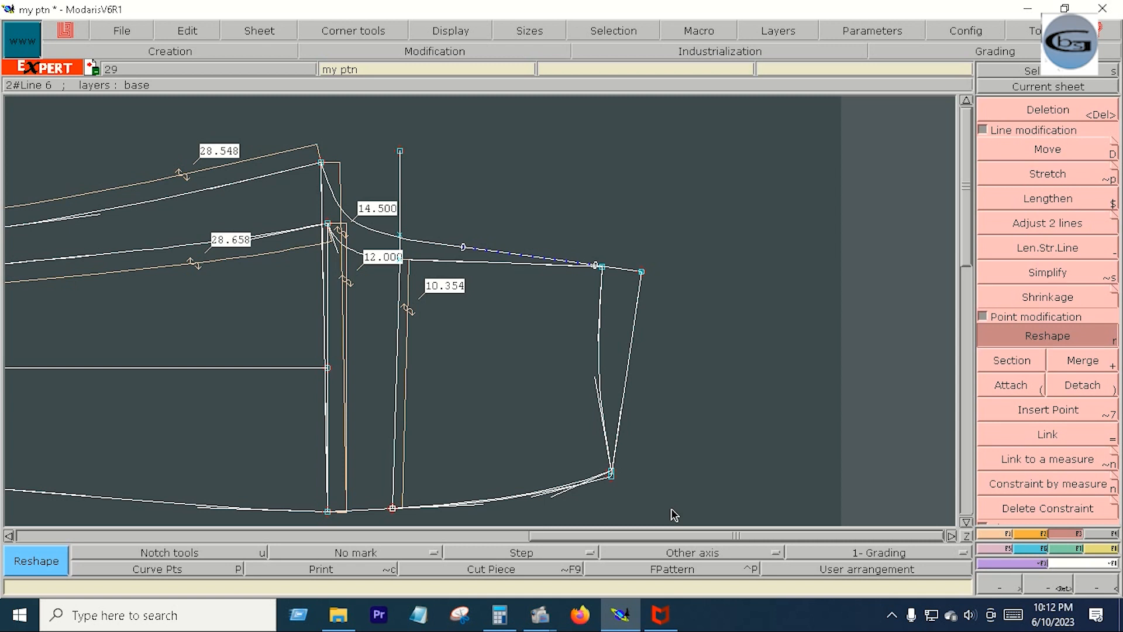
- Save the model, overwriting the existing my ptn.mdl file
key(Home)
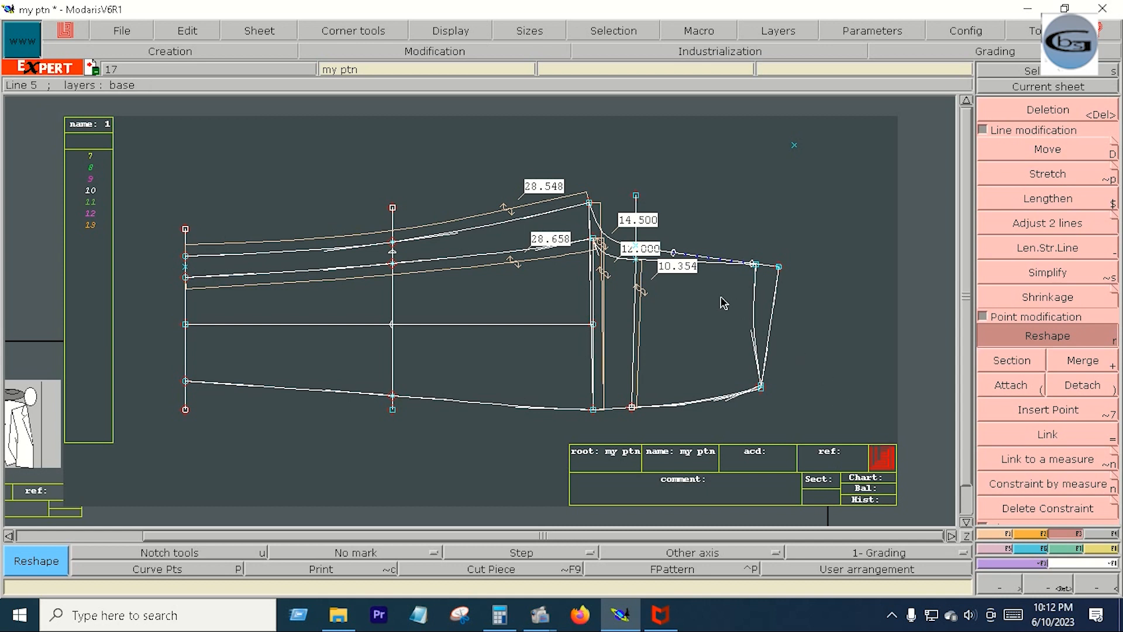
click(138, 36)
click(149, 106)
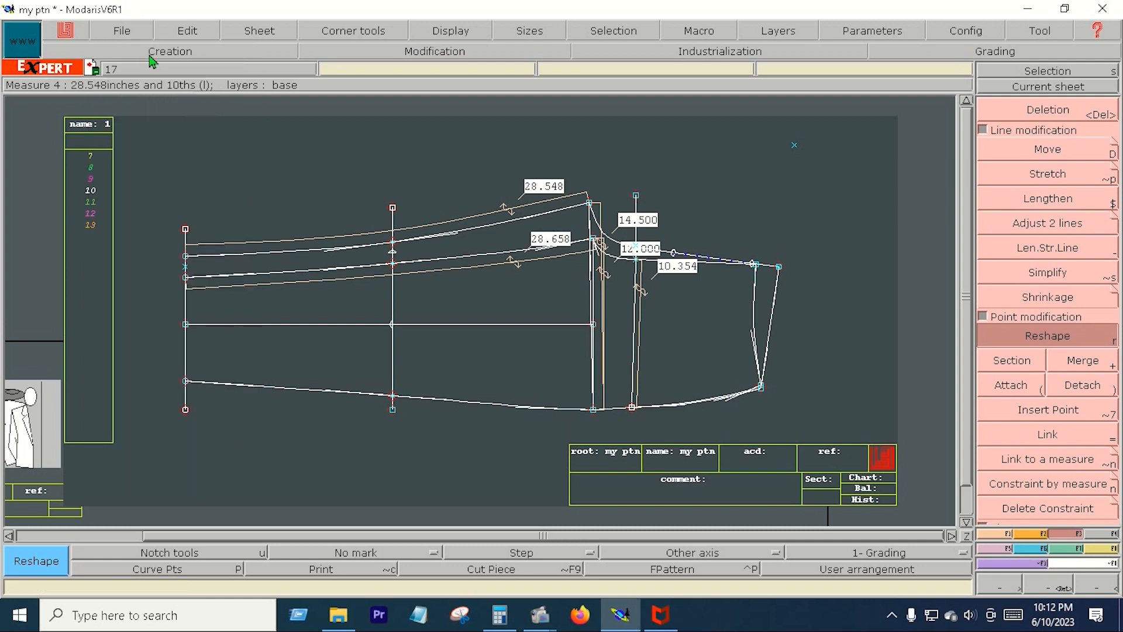
click(120, 32)
click(151, 108)
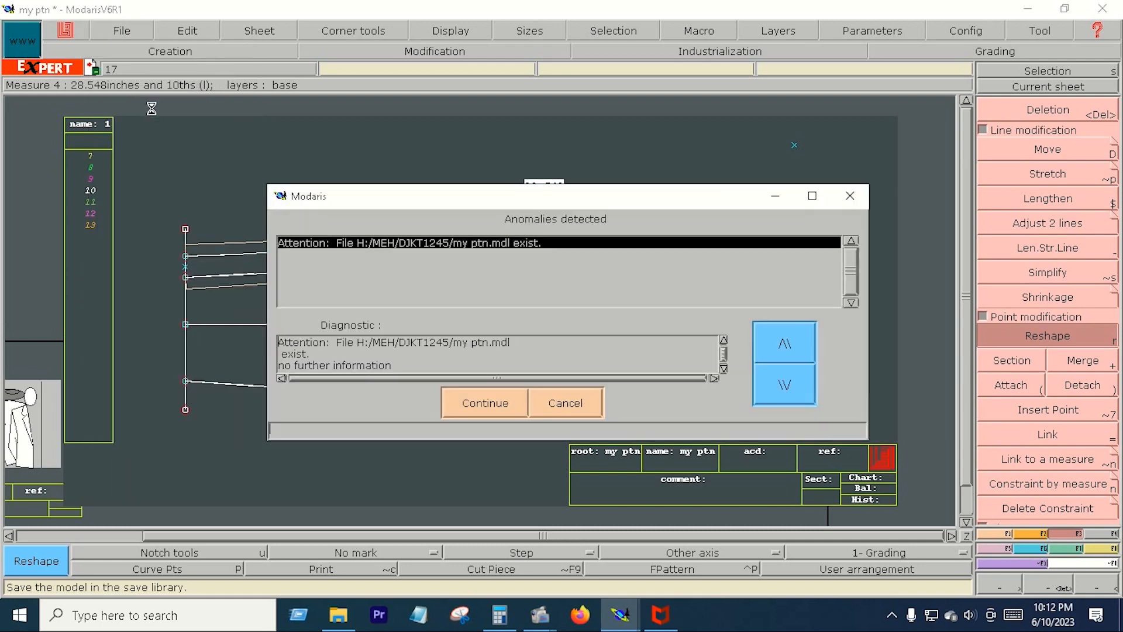
click(475, 405)
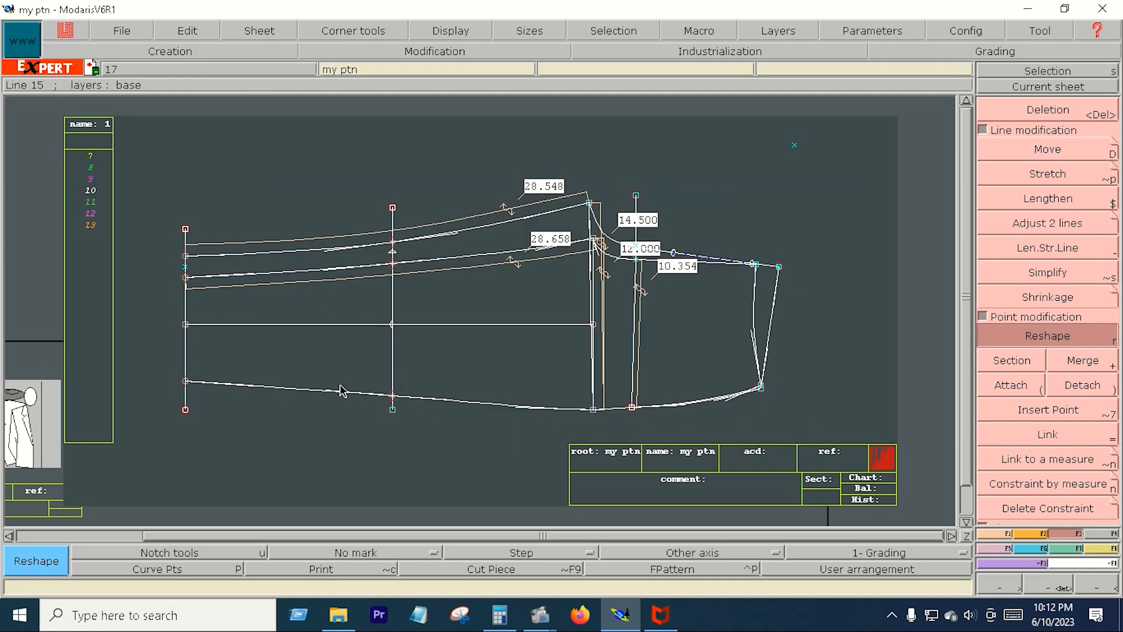
- Reshape the second long curve from the top just beyond the vertical construction line, and select the whole pattern piece
key(Return)
drag(163, 201, 811, 436)
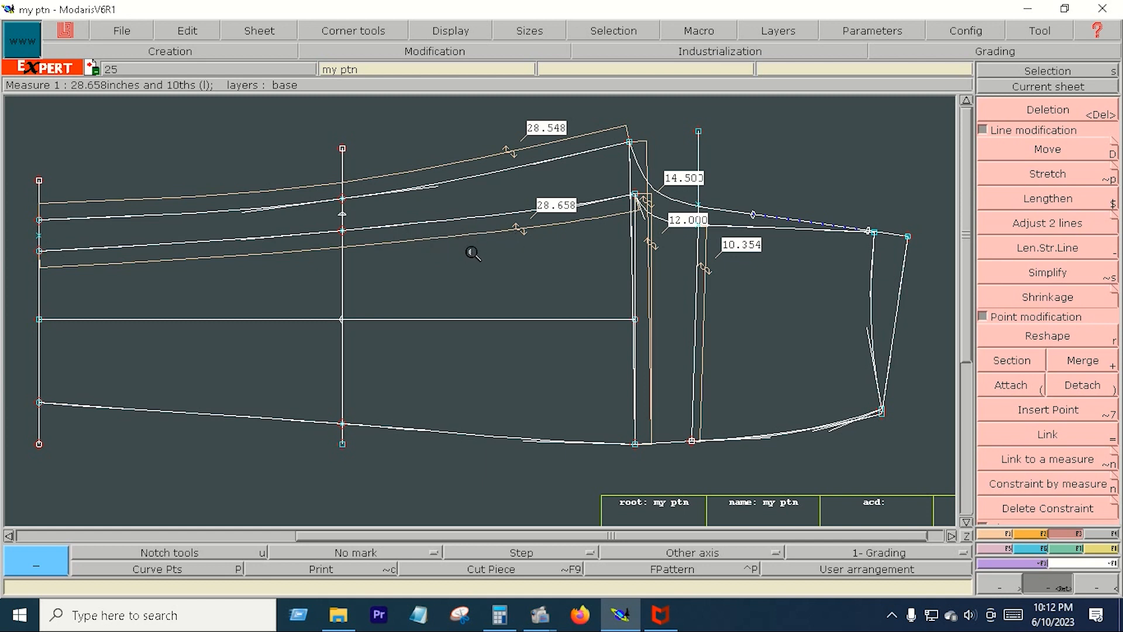
click(1048, 336)
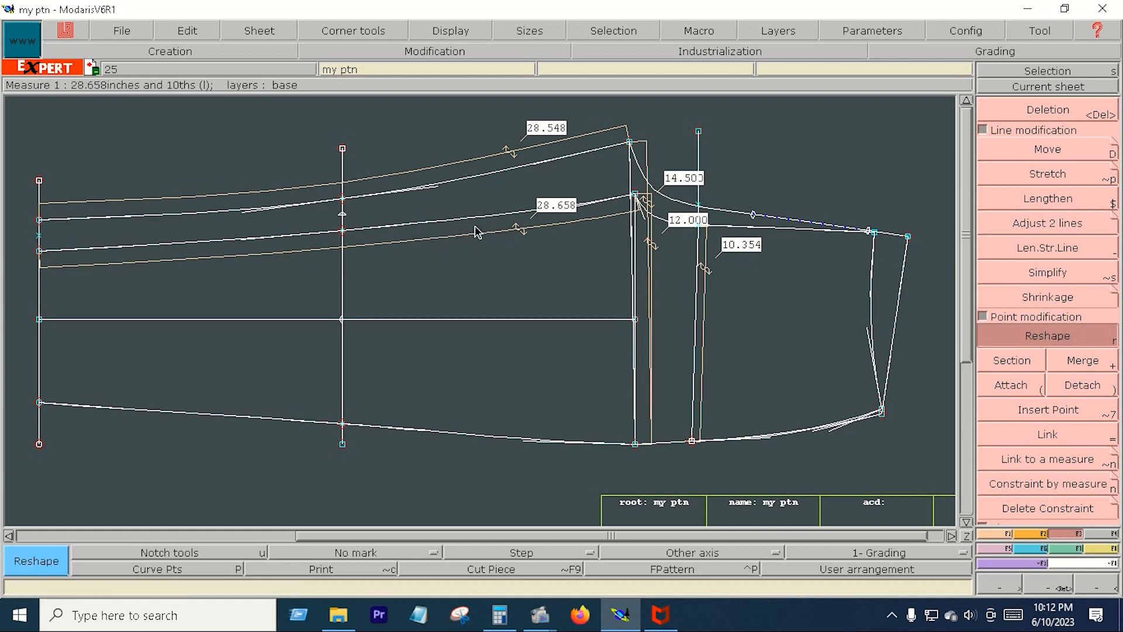
click(414, 230)
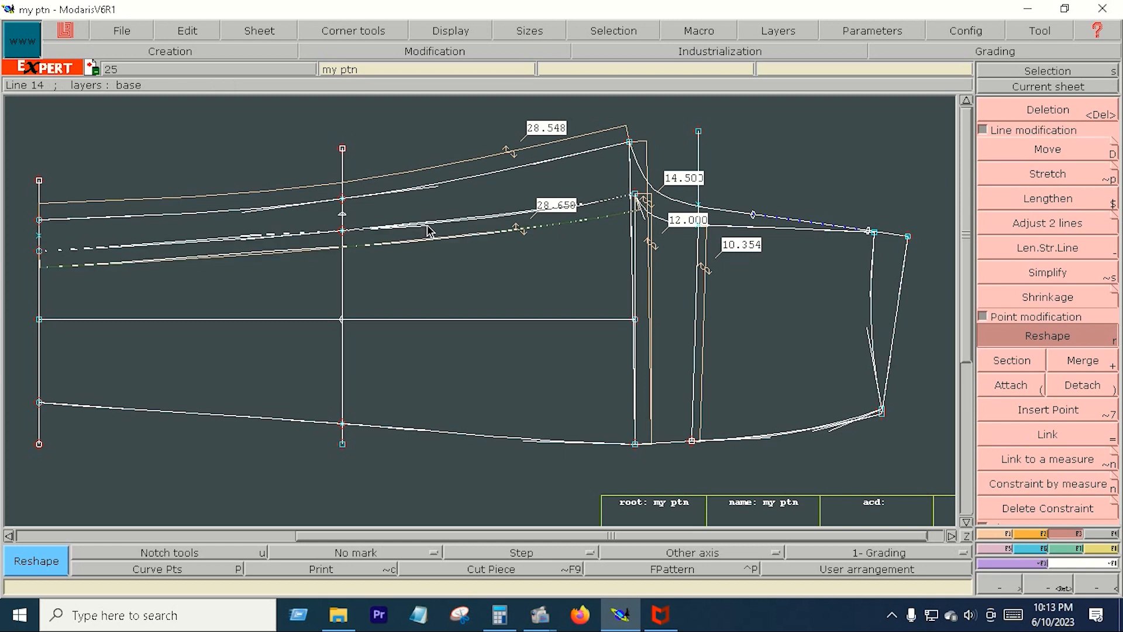
click(430, 230)
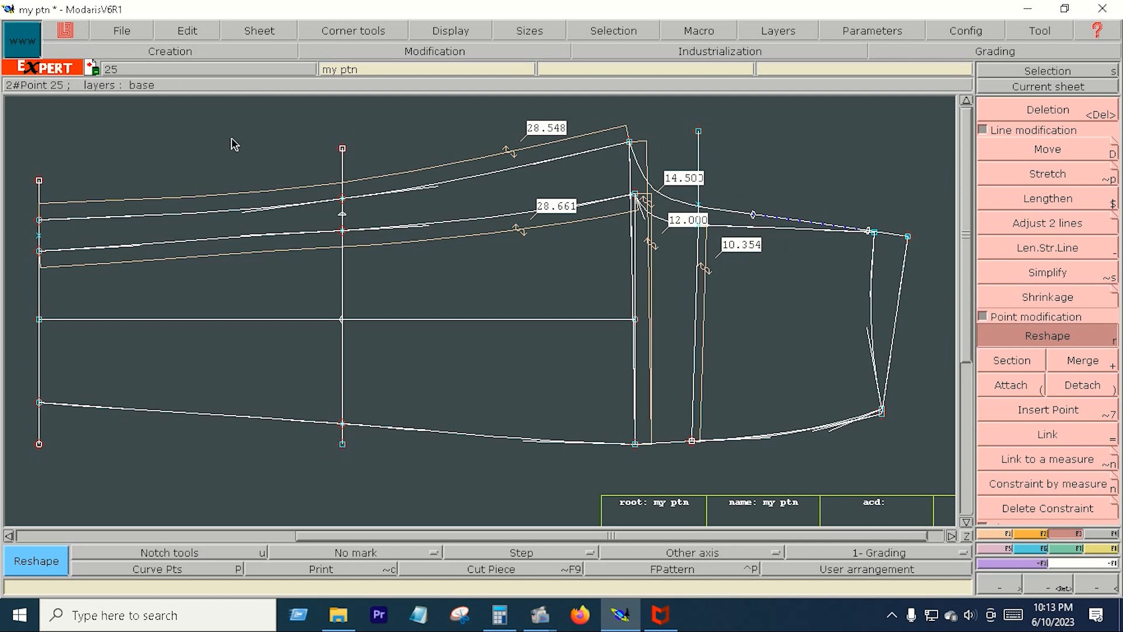
drag(24, 117, 932, 493)
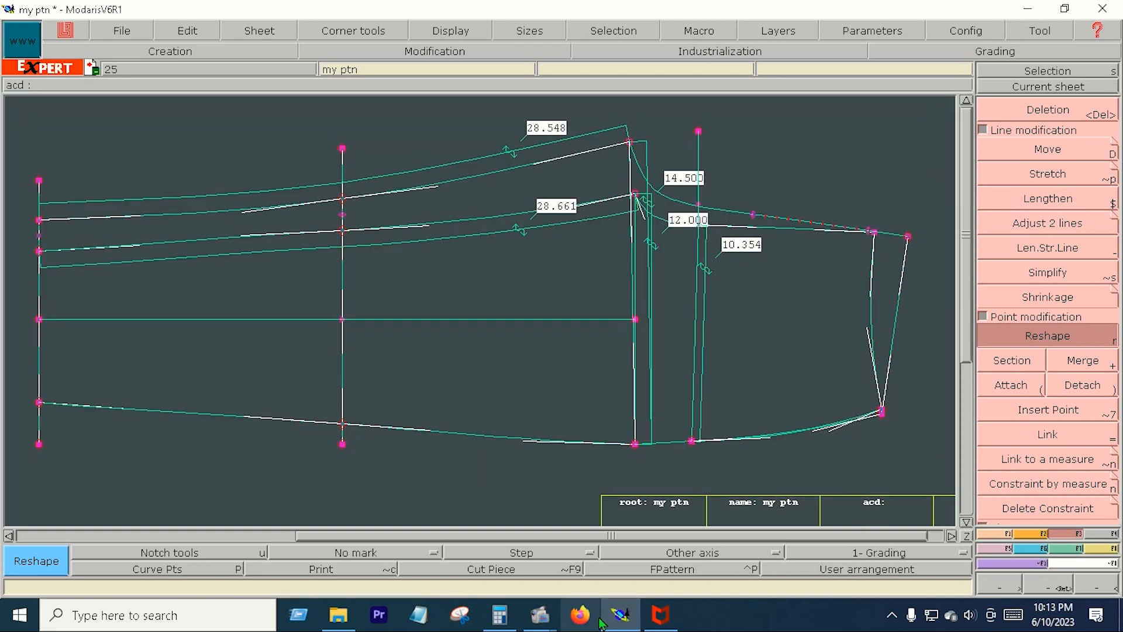
mouse_move(542, 622)
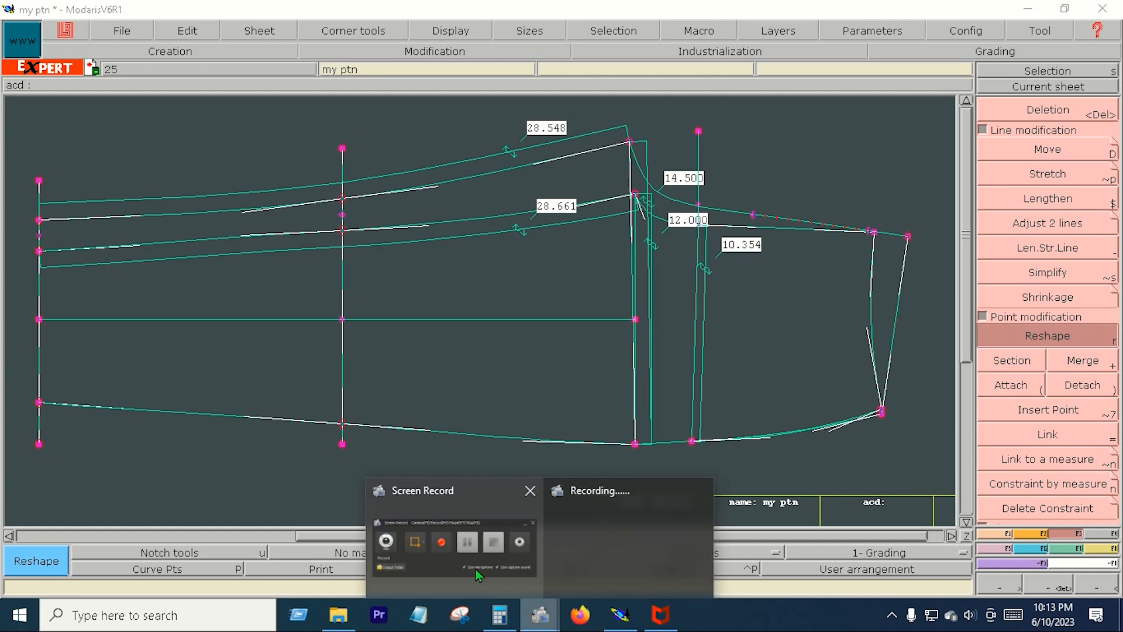
click(464, 552)
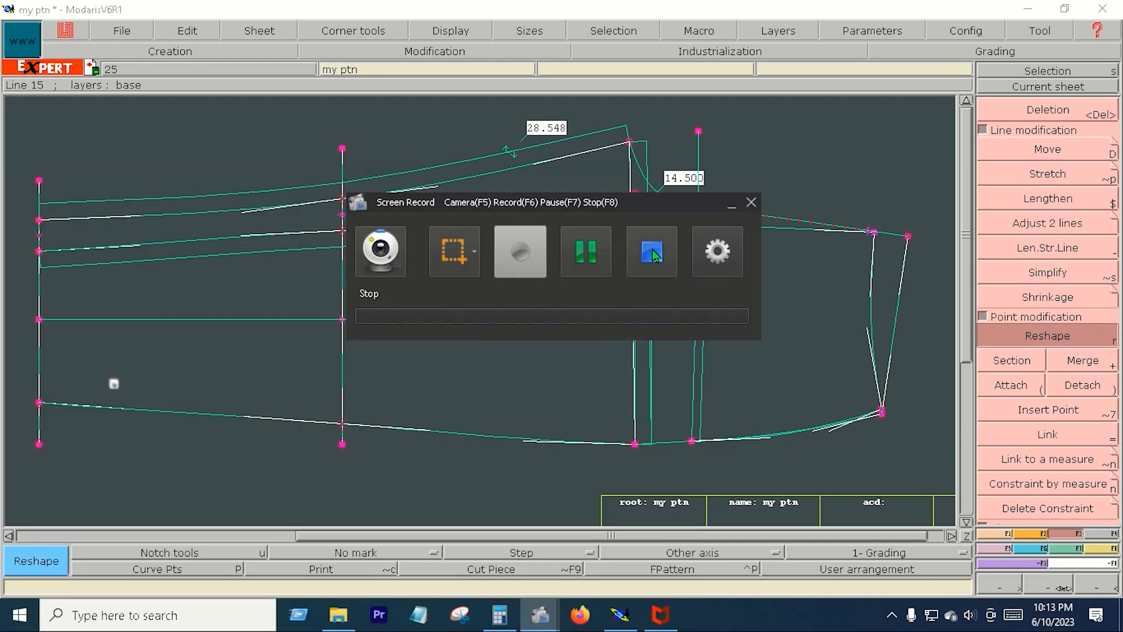
click(652, 249)
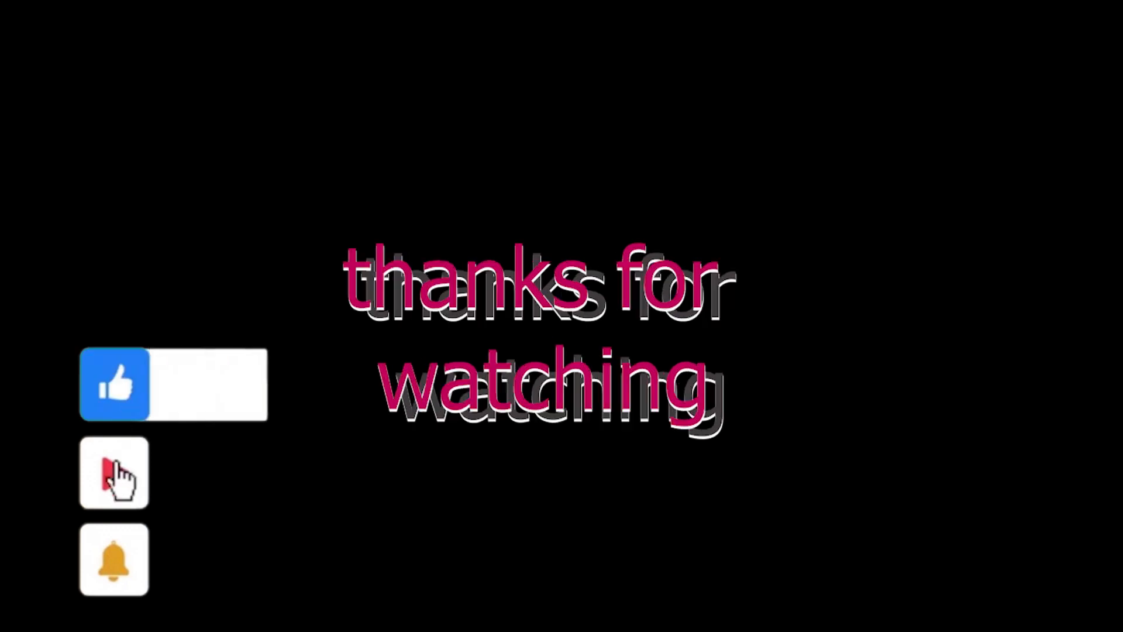